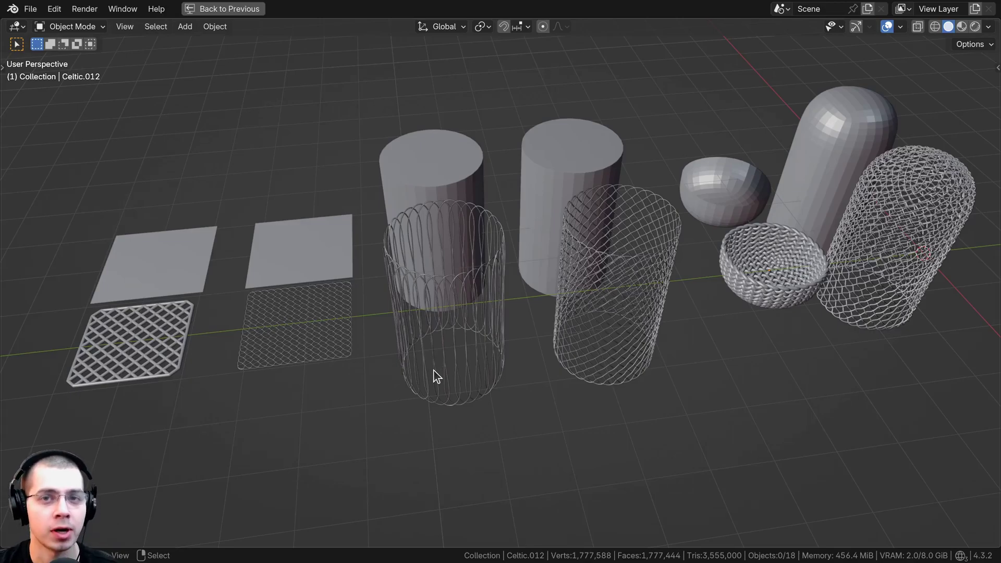
Examine the example woven meshes up close: the wire cylinders, the woven bowl and the domed cage
mouse_move(434, 372)
middle_mouse_down()
mouse_move(454, 380)
mouse_move(255, 411)
mouse_move(274, 394)
mouse_move(432, 355)
middle_mouse_up()
scroll(545, 311, "up", 5)
mouse_move(327, 443)
middle_mouse_down("shift")
mouse_move(542, 315)
mouse_move(515, 339)
middle_mouse_up("shift")
scroll(544, 311, "up", 1)
right_click(514, 291)
scroll(527, 243, "down", 1)
key("alt+a")
middle_click_drag(616, 259, 233, 324, "shift")
right_click(477, 251)
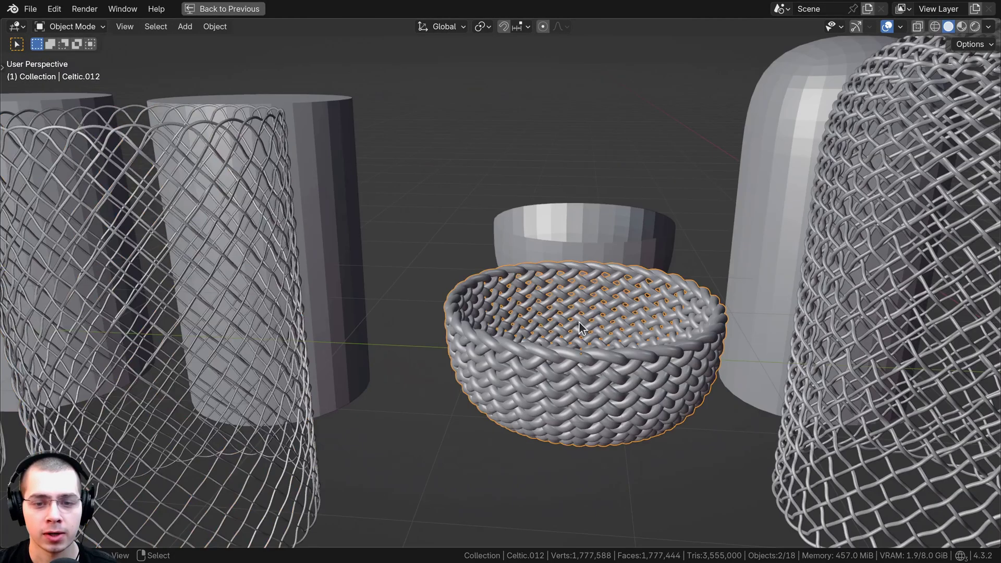
middle_click_drag(579, 321, 442, 380)
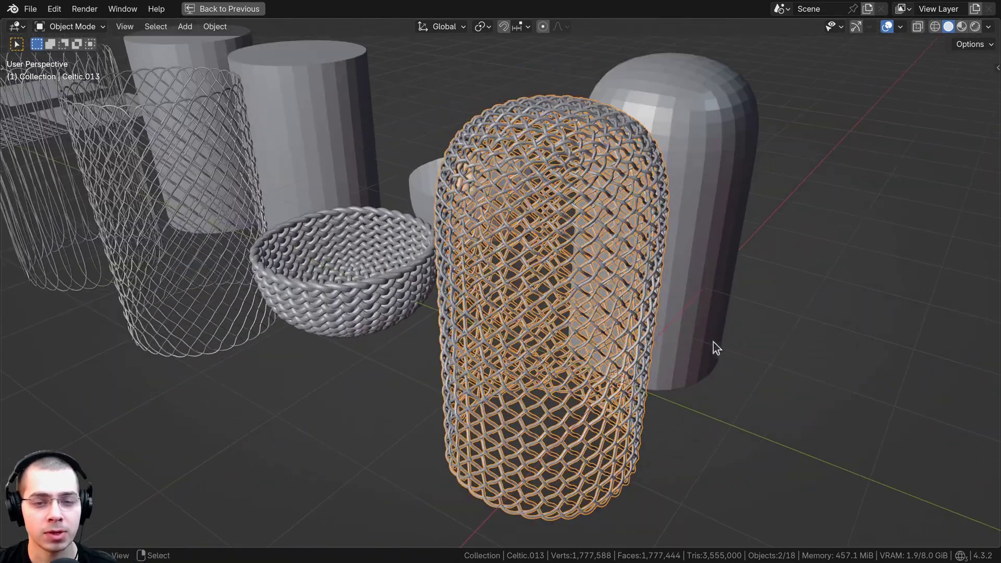
middle_click_drag(713, 341, 756, 370)
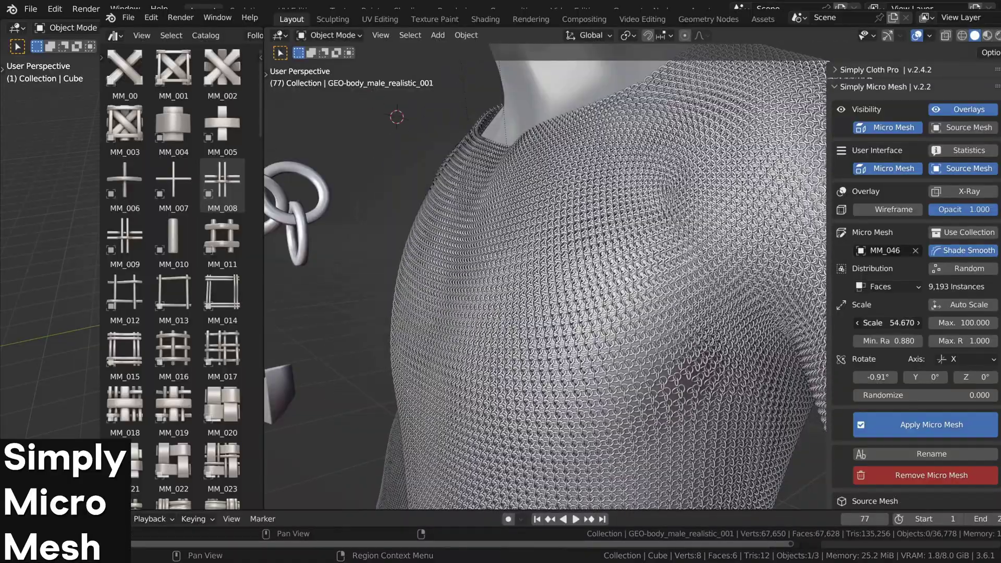
Replace the chainmail shirt's micro mesh with the woven MM_028 pattern and adjust its scale
left_click_drag(964, 395, 901, 395)
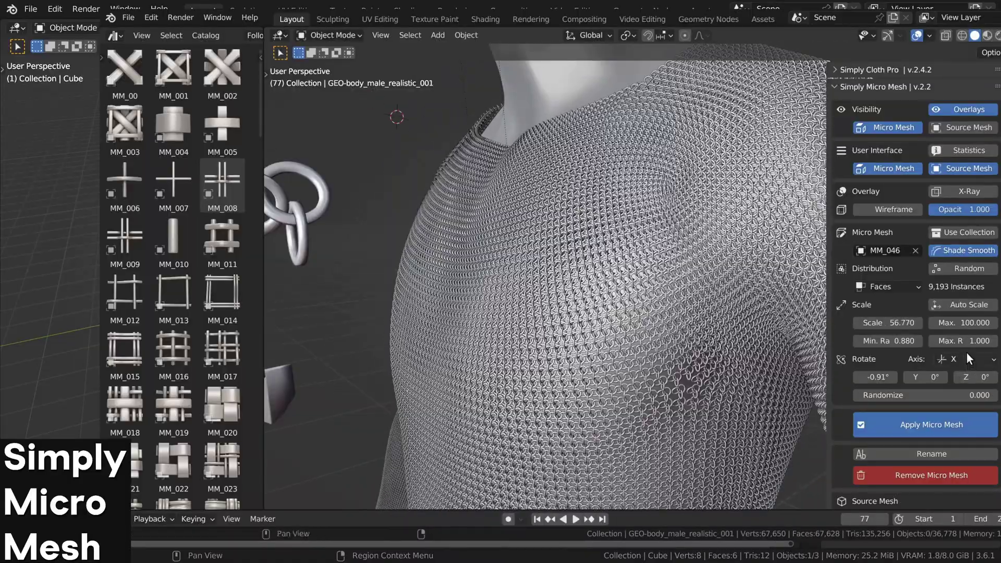
left_click(914, 253)
left_click(914, 253)
left_click(270, 379)
mouse_move(902, 322)
left_mouse_down()
mouse_move(922, 323)
mouse_move(899, 322)
left_mouse_up()
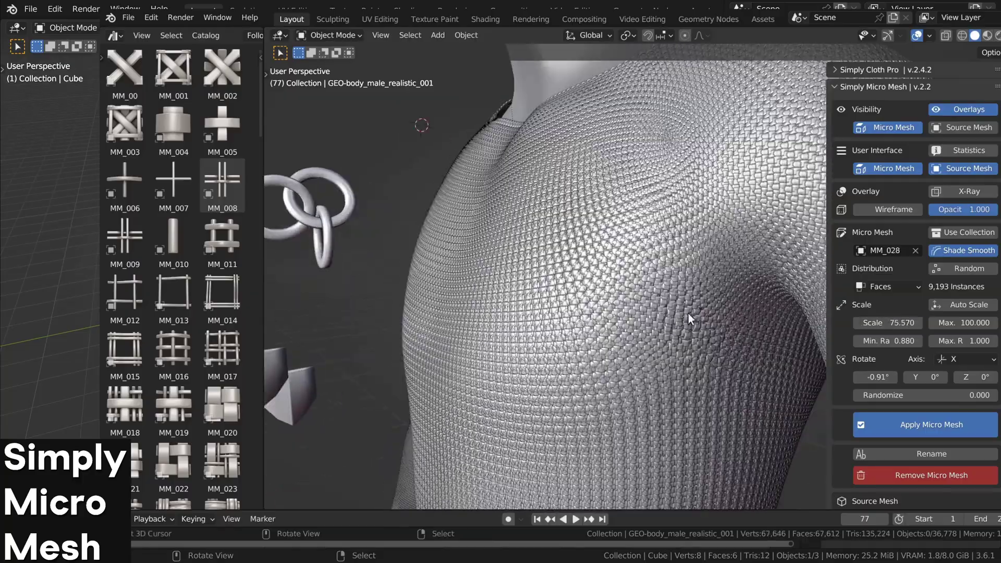
left_click_drag(905, 323, 884, 322)
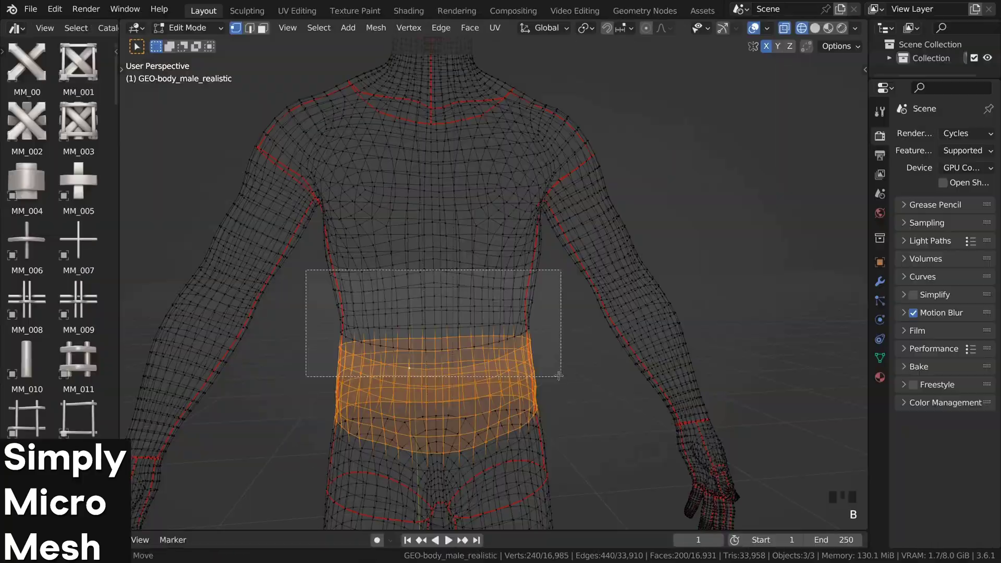
Select the torso and arm faces of the male body as a shirt shape and duplicate them
left_click_drag(306, 279, 603, 417)
key("b")
left_click_drag(171, 208, 732, 327)
scroll(599, 313, "up", 2)
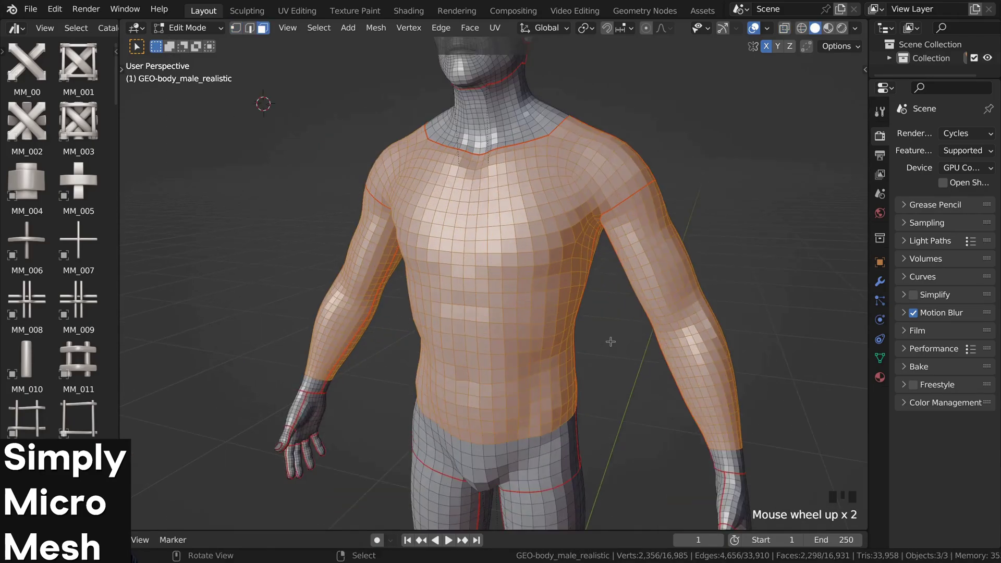
middle_click_drag(521, 312, 599, 312)
key("shift+d")
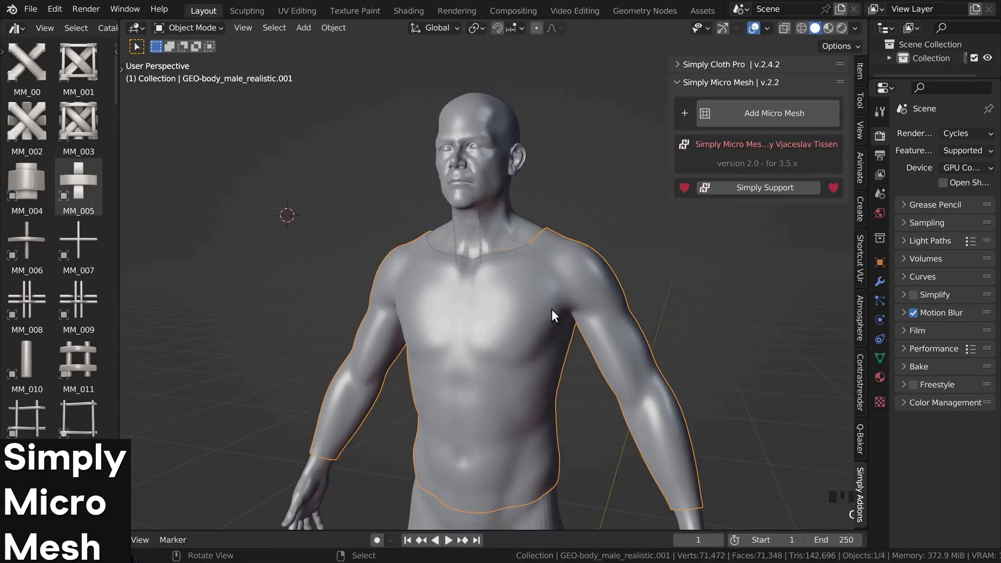
Add a micro mesh to the duplicated shirt using MM_045, with scale 151.220 and an adjusted minimum randomize value
left_click(746, 123)
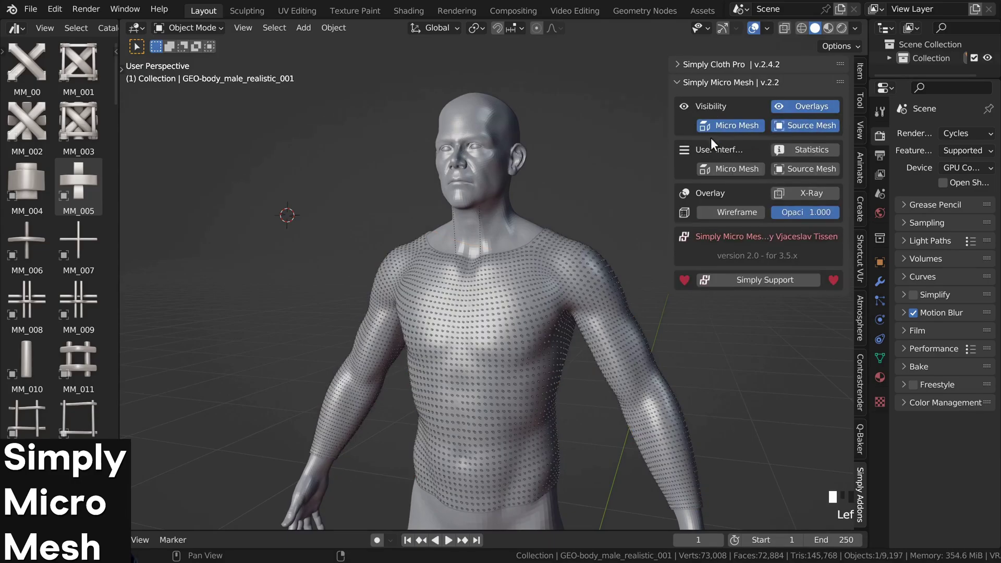
middle_click_drag(600, 292, 507, 418)
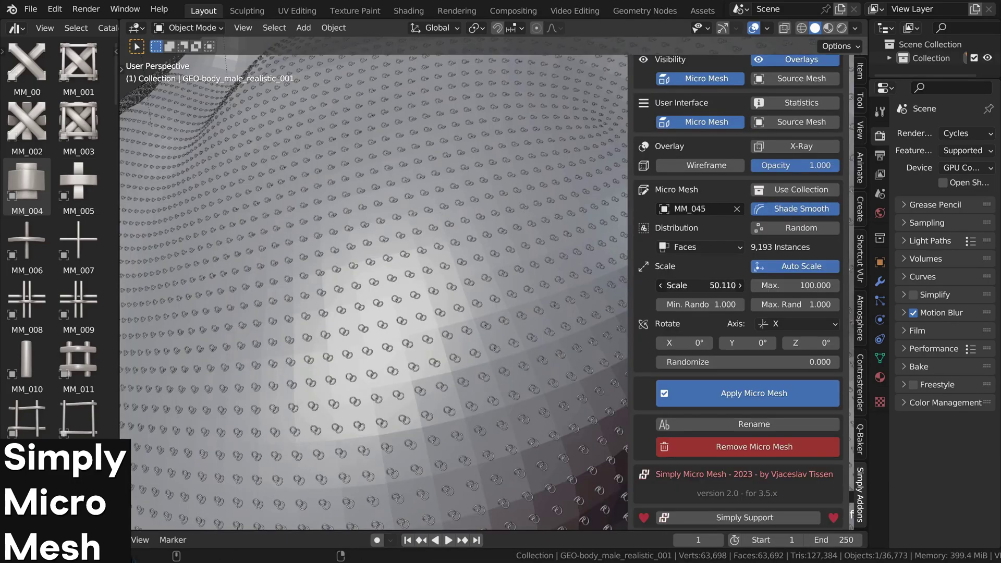
mouse_move(698, 286)
left_mouse_down()
mouse_move(755, 285)
mouse_move(686, 285)
left_mouse_up()
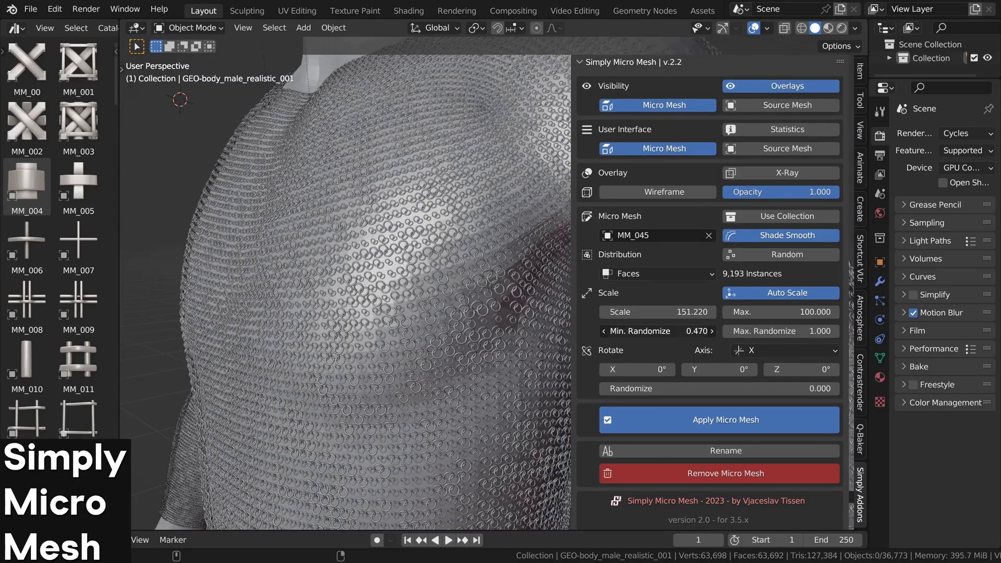
mouse_move(635, 333)
left_mouse_down()
mouse_move(703, 334)
mouse_move(636, 335)
left_mouse_up()
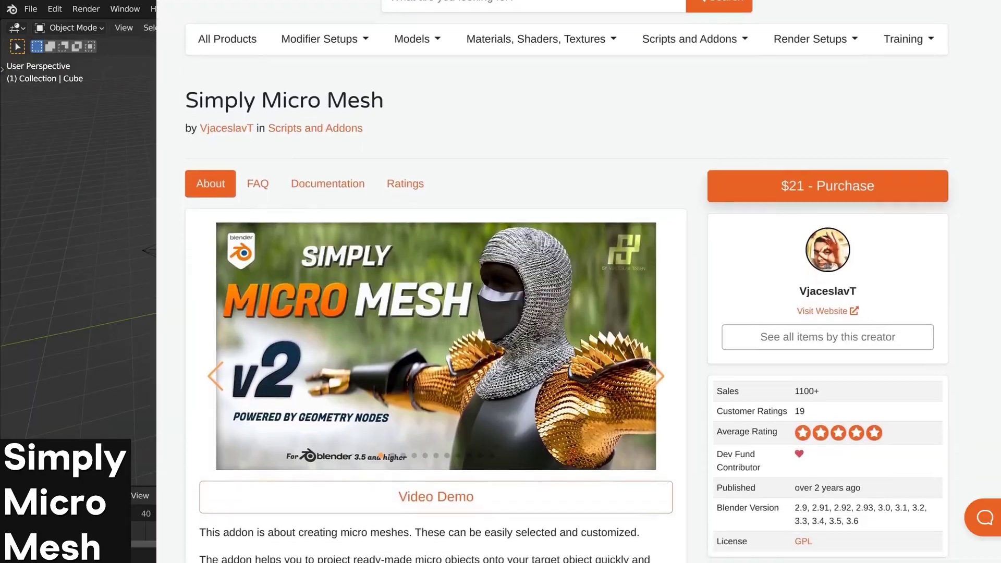
scroll(567, 281, "down", 2)
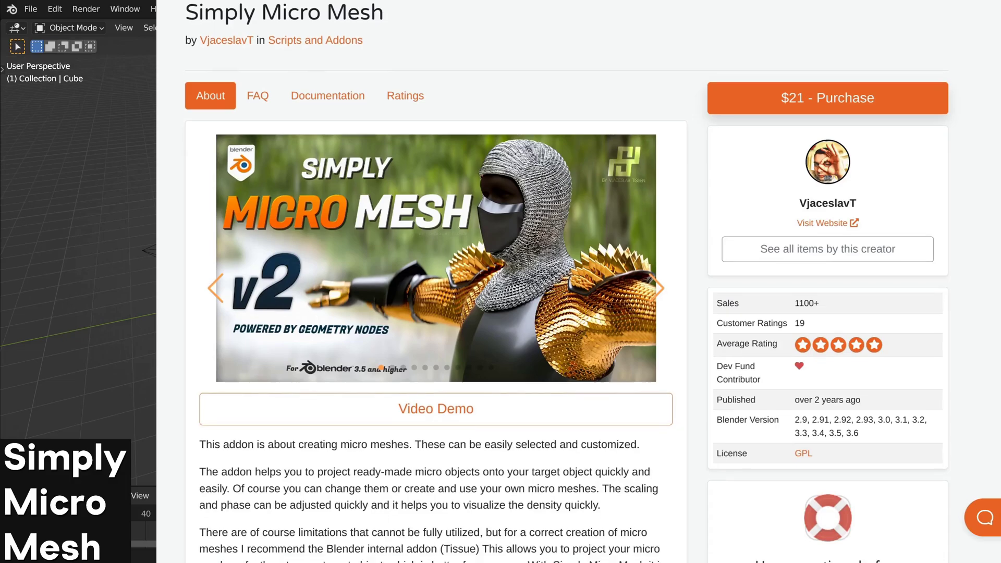
key("x")
left_click(559, 307)
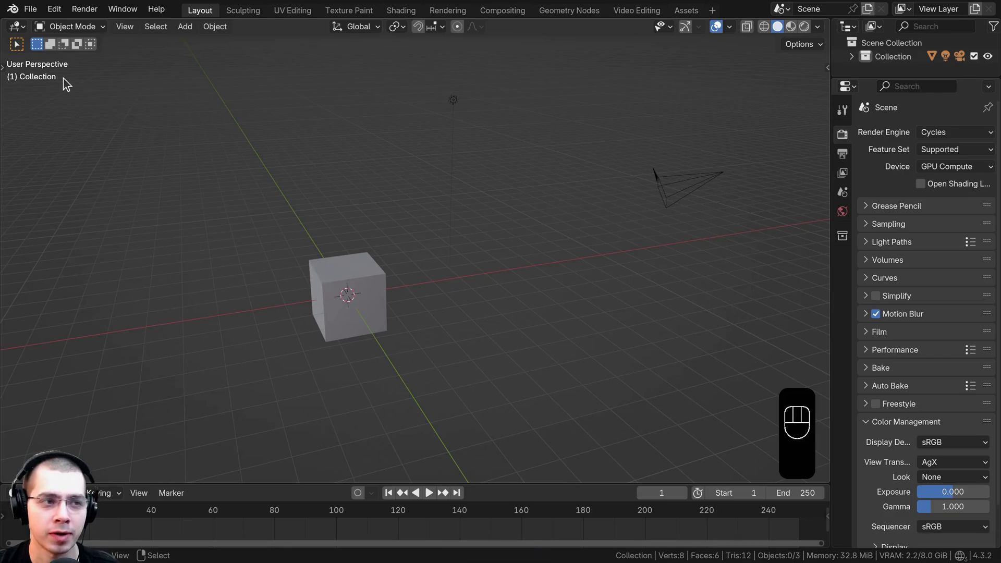
Search the available extensions in the preferences for "extra" and install Extra Curve Objects
left_click(54, 10)
left_click(99, 186)
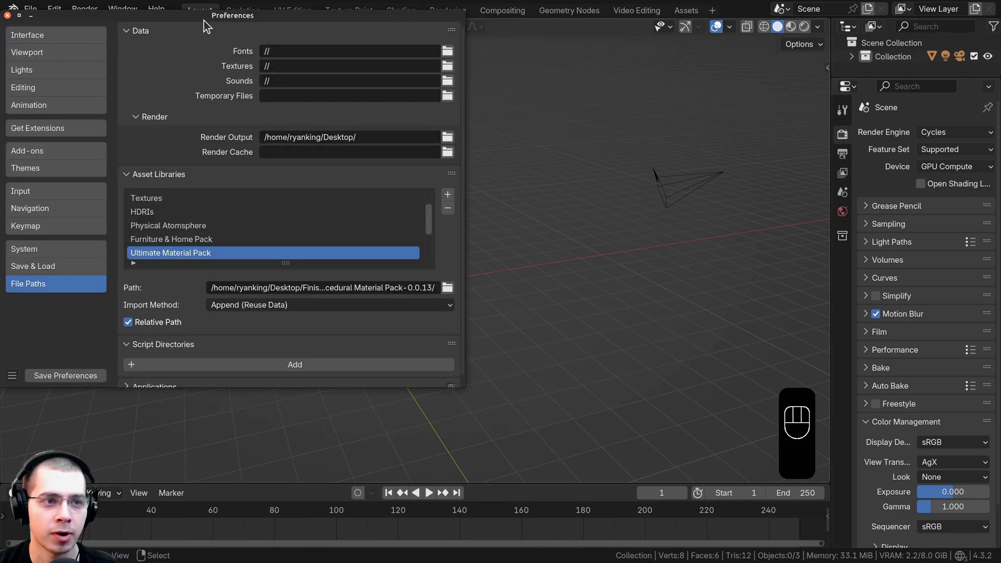
left_click(251, 173)
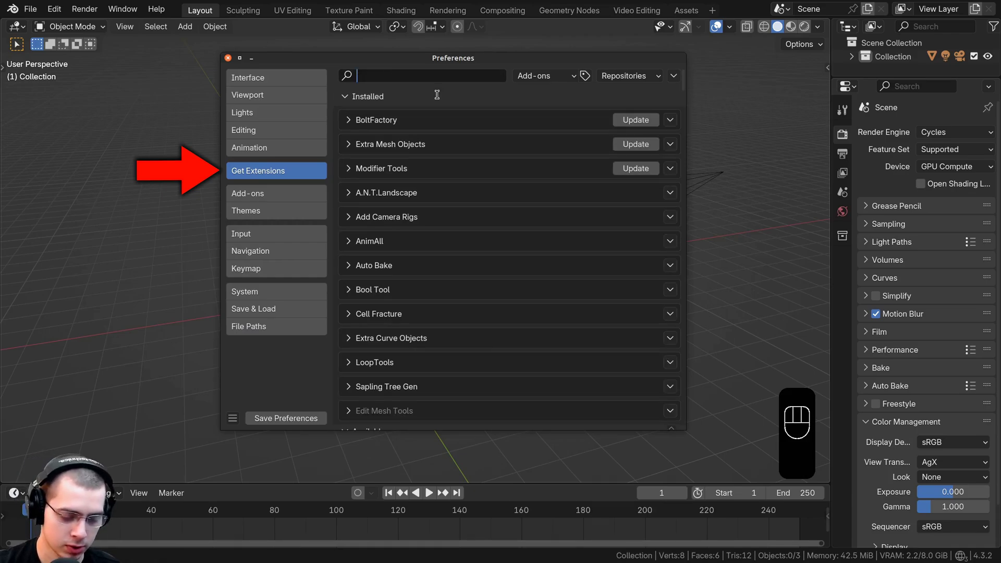
type("extra")
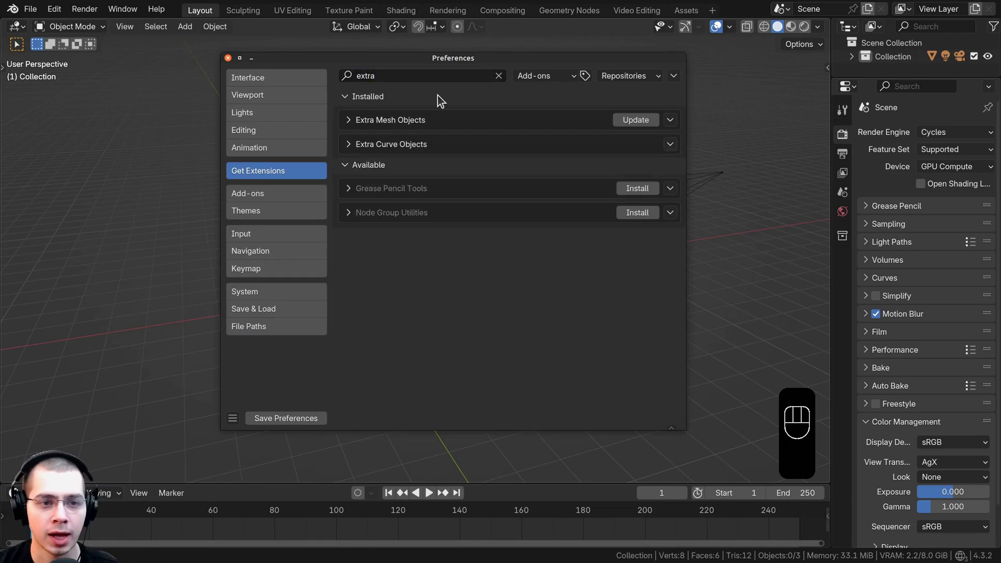
left_click(348, 145)
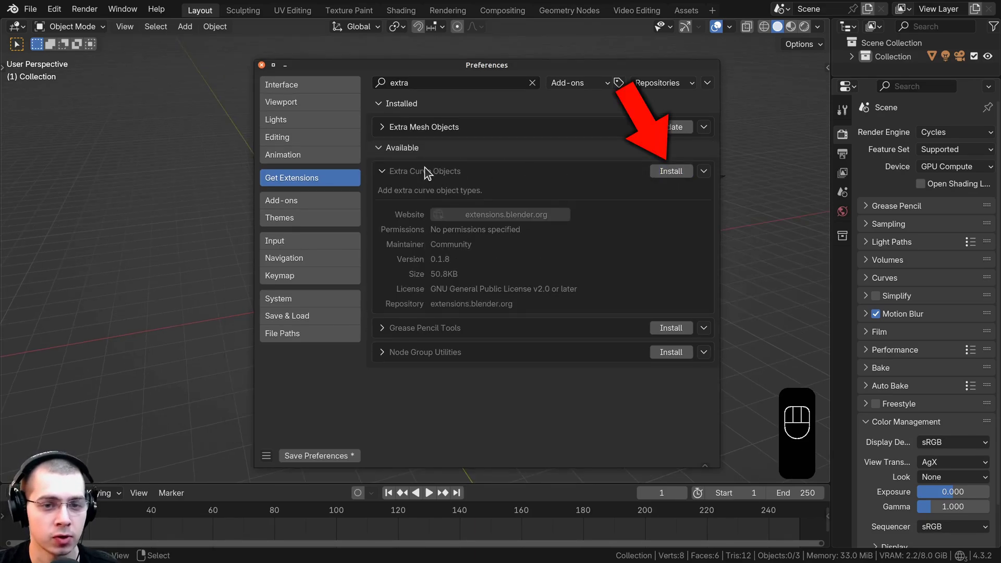
left_click(670, 172)
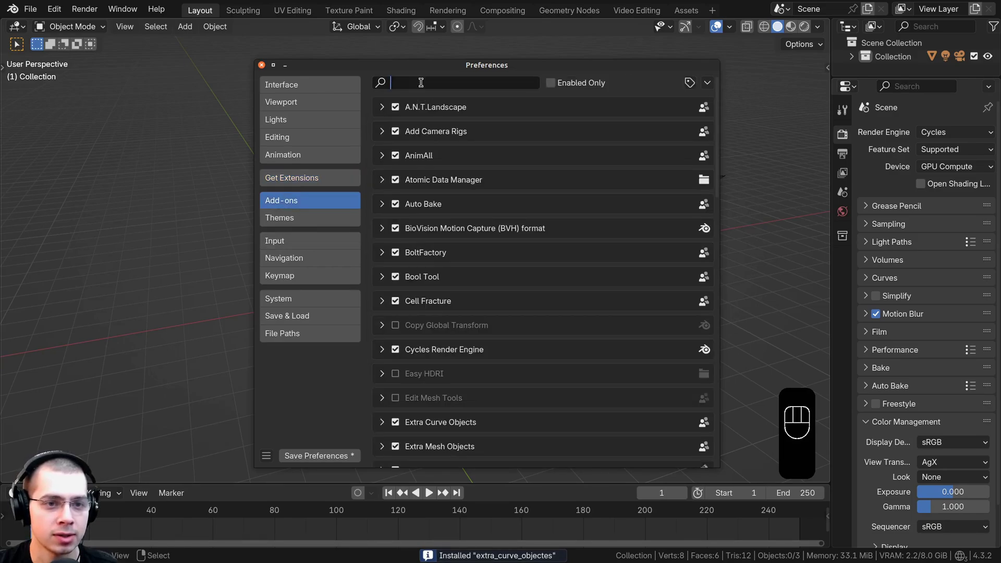
Filter the add-ons list for "extra", save the preferences and close them
type("extra")
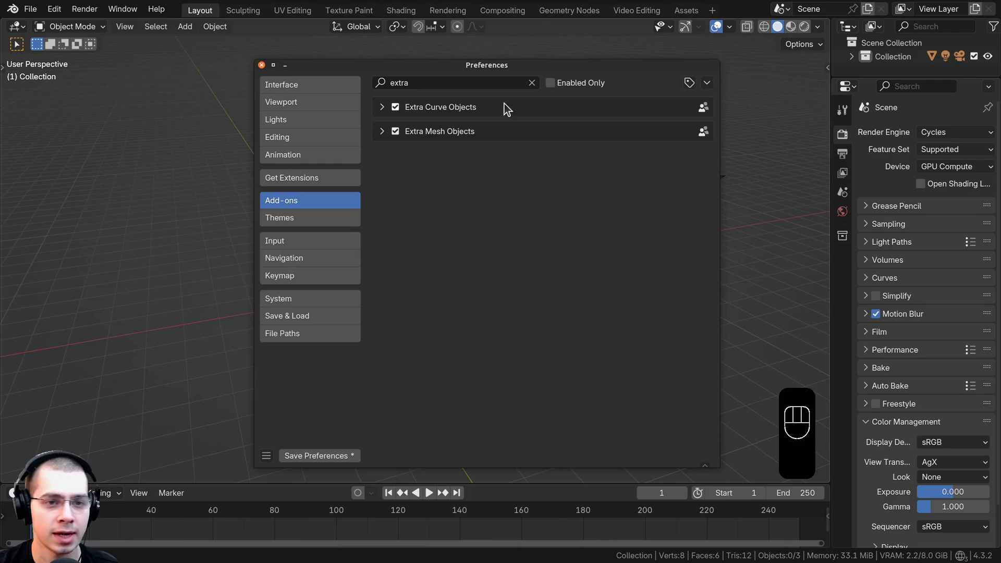
left_click(312, 456)
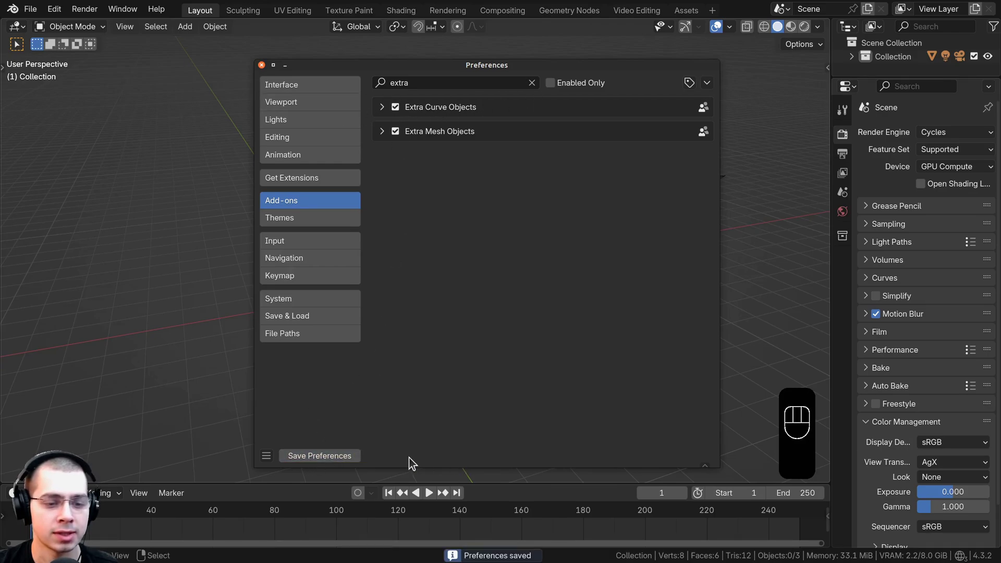
left_click(261, 65)
Undo back to the state where everything is selected and delete the default cube, light and camera
middle_click_drag(226, 286, 437, 154, "shift")
key("ctrl+z")
key("ctrl+z")
key("ctrl+z")
key("ctrl+z")
key("ctrl+z")
key("ctrl+z")
key("ctrl+z")
key("ctrl+z")
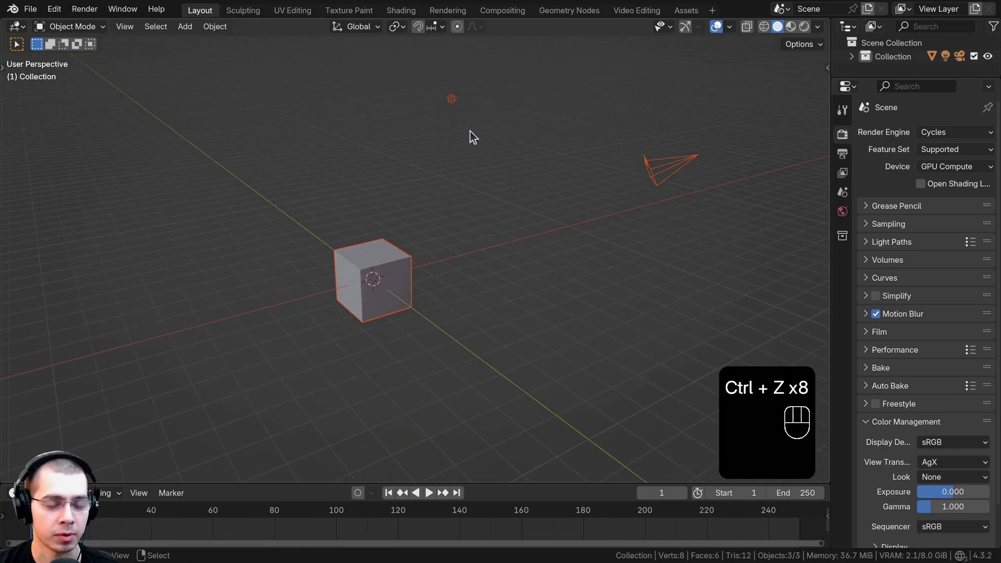
key("x")
left_click(428, 117)
Add a plane mesh at the scene origin and frame it in the viewport
key("shift+a")
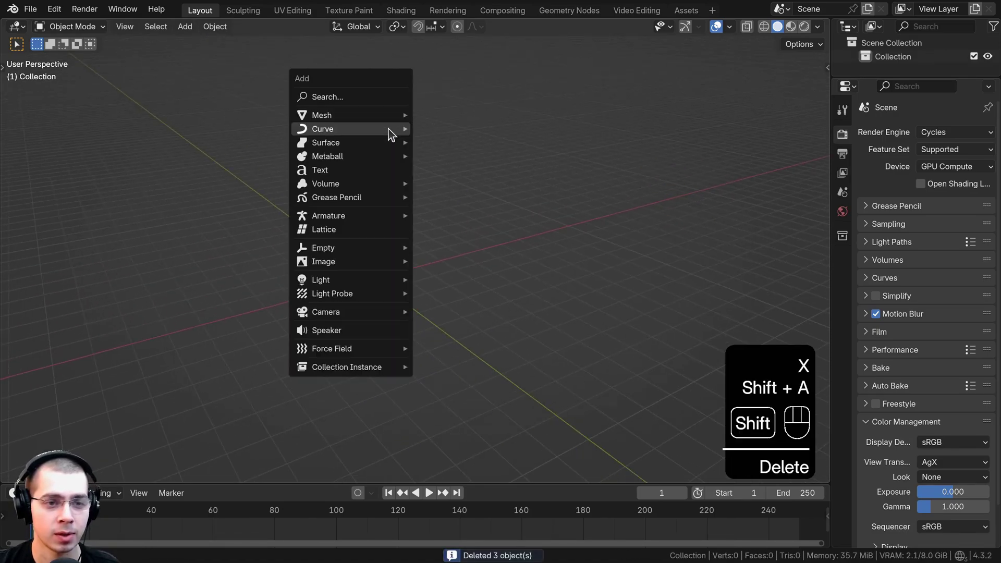
mouse_move(387, 130)
mouse_move(344, 113)
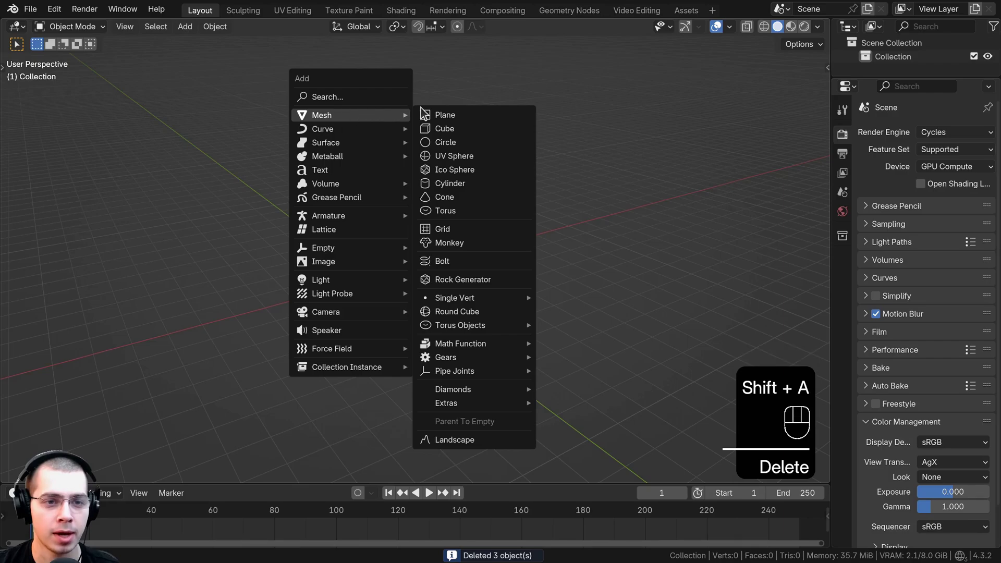
left_click(464, 114)
middle_click_drag(448, 212, 516, 125, "shift")
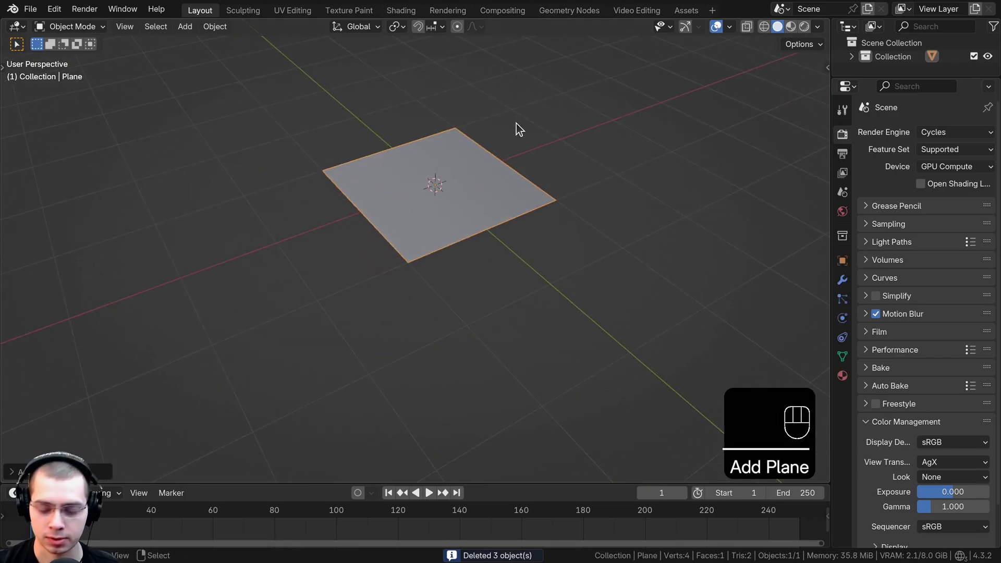
key("KP_Decimal")
Subdivide the whole plane twice in Edit Mode and return to Object Mode
key("Tab")
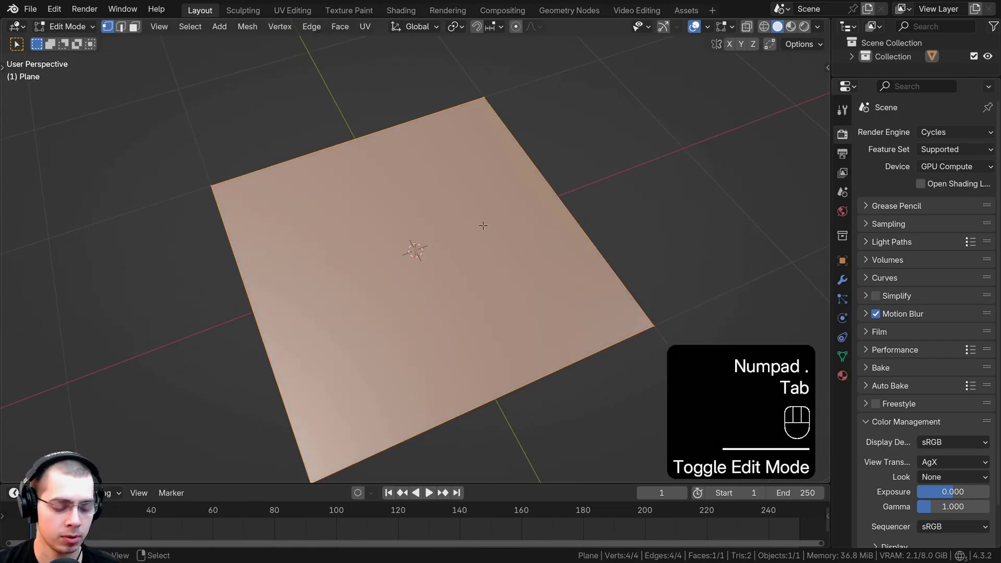
key("ctrl+e")
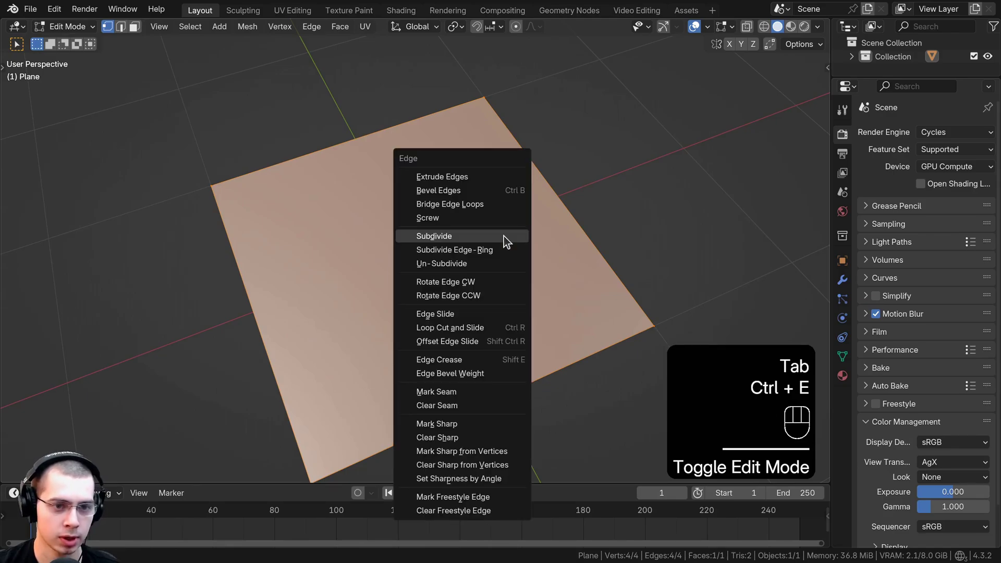
left_click(421, 237)
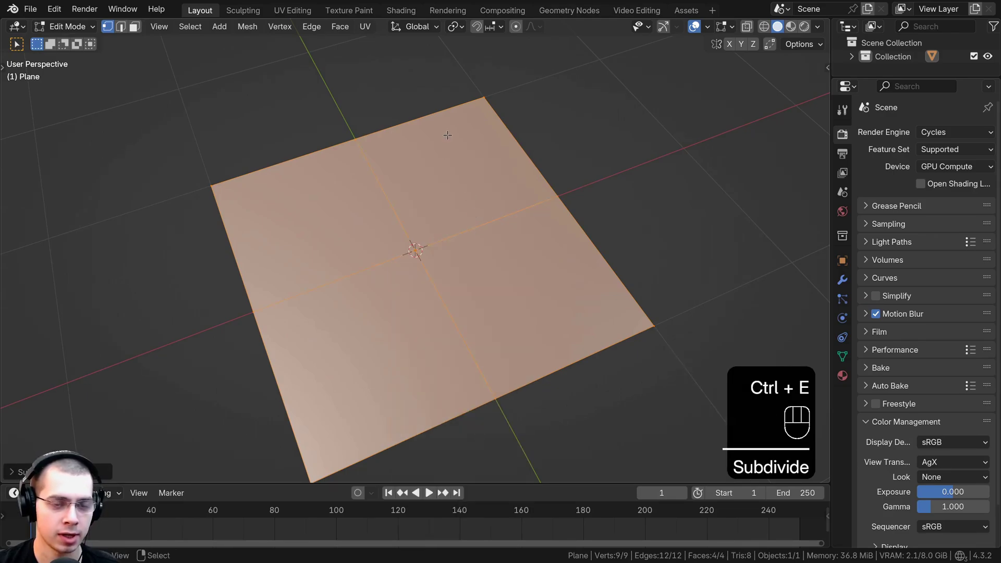
key("ctrl+e")
left_click(417, 136)
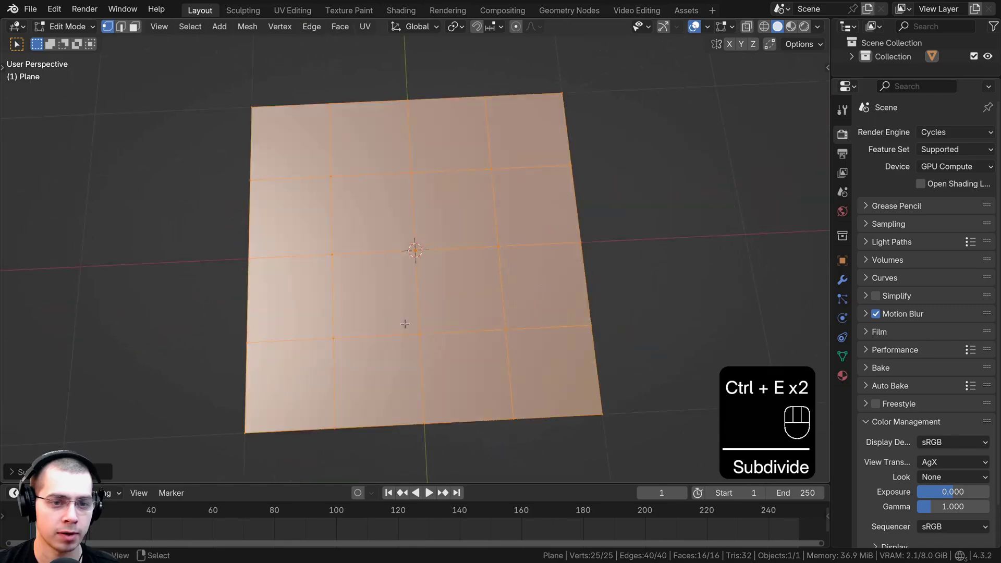
middle_click_drag(411, 180, 405, 103)
key("Tab")
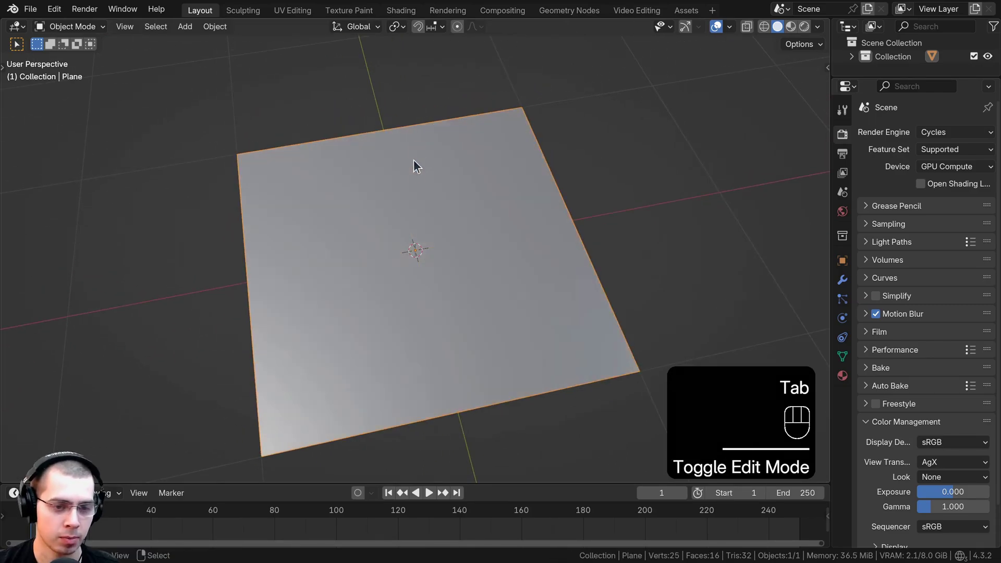
Generate a Celtic Links knot curve from the subdivided plane
middle_click_drag(413, 163, 390, 106)
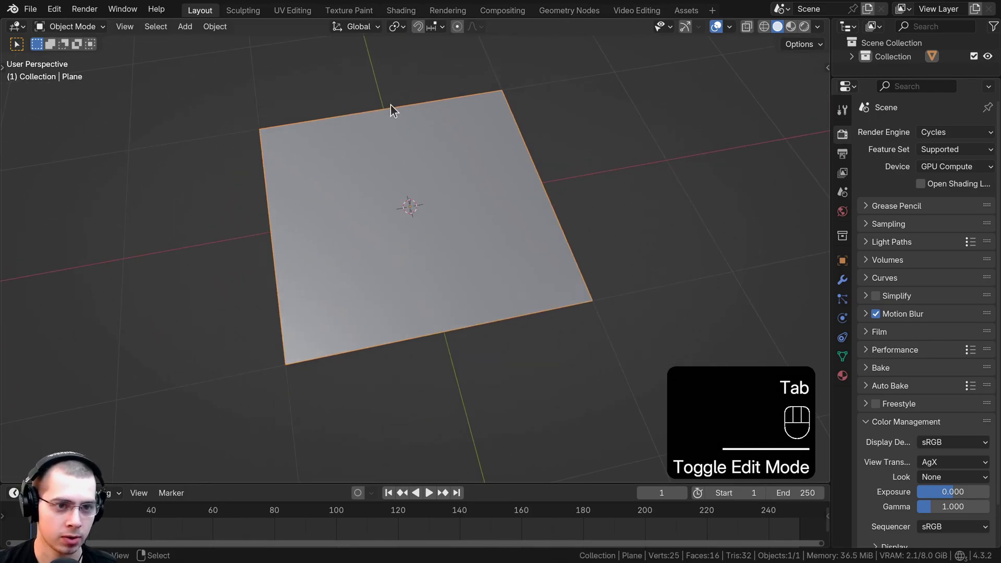
key("shift+a")
mouse_move(328, 122)
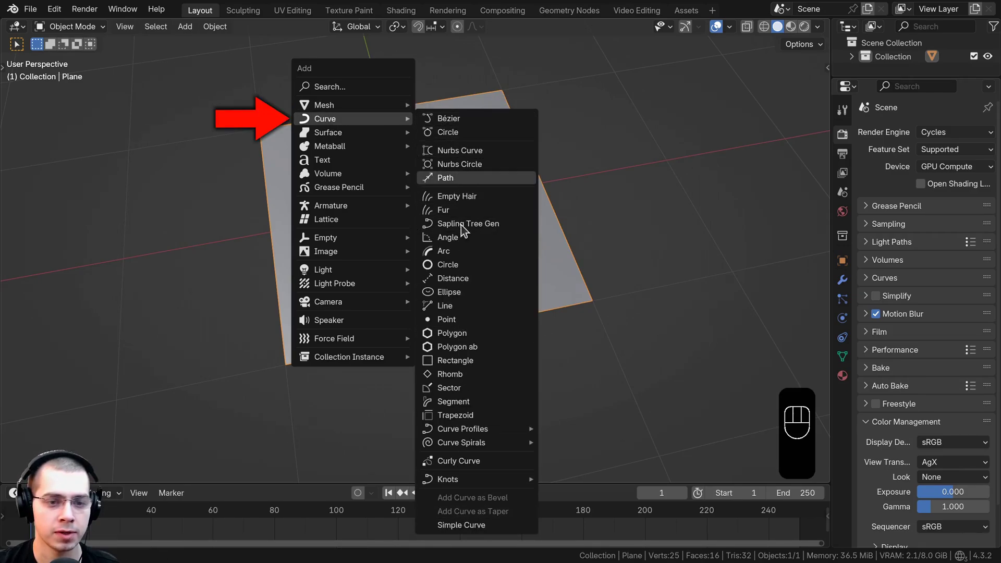
mouse_move(458, 479)
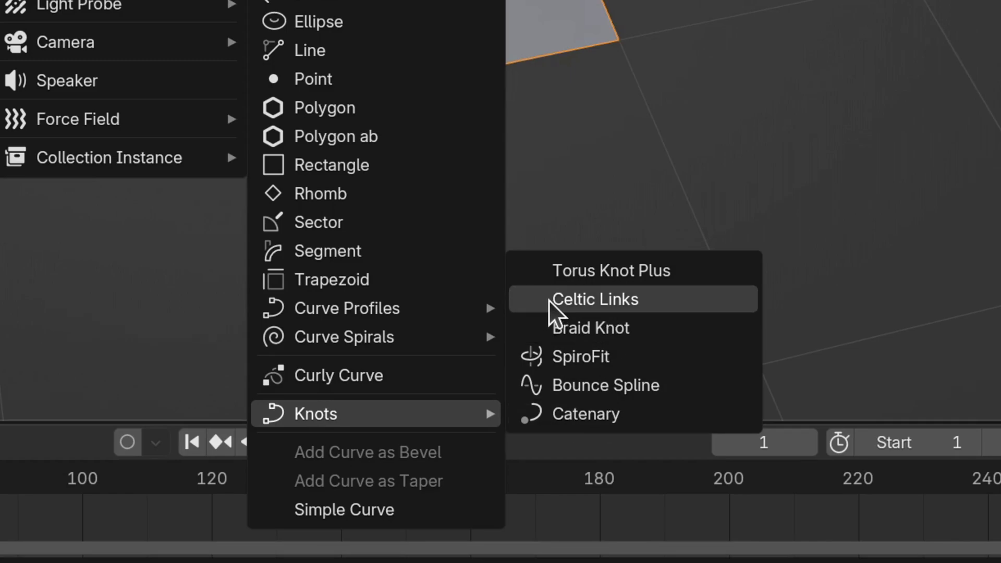
left_click(617, 301)
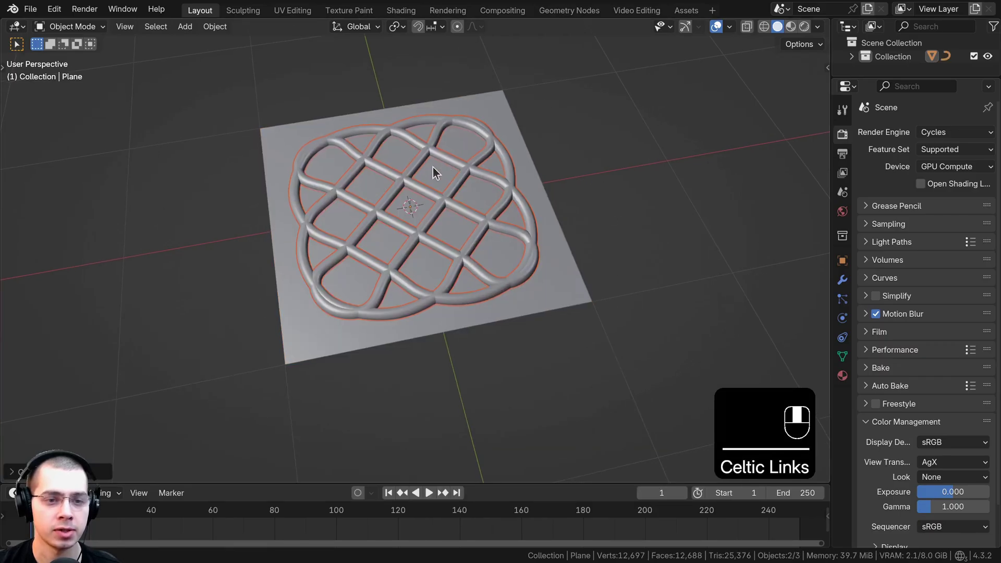
middle_click_drag(433, 172, 413, 282)
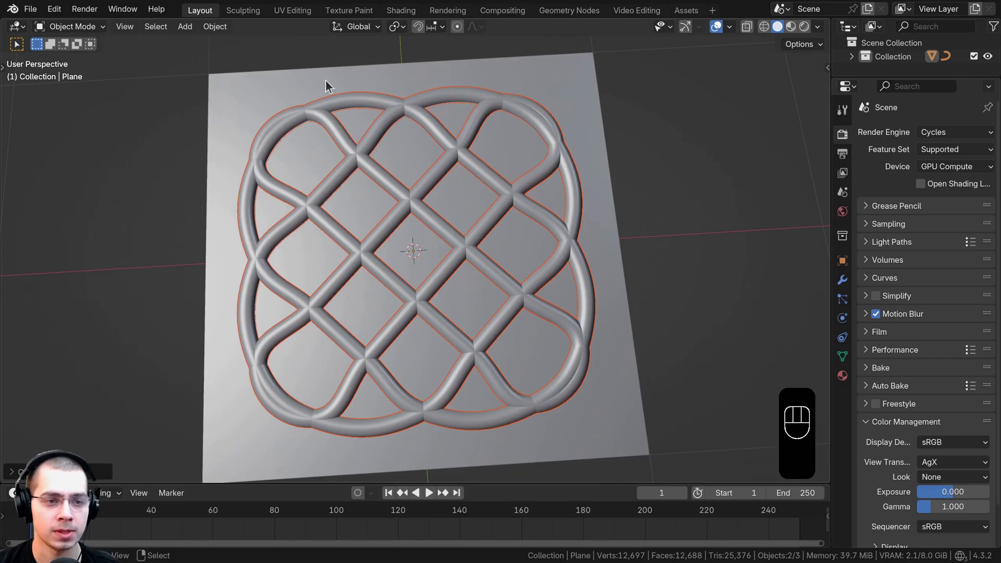
Expand the Celtic Links operator settings and make the timeline area taller beneath the viewport
scroll(318, 360, "down", 5)
middle_click_drag(323, 364, 335, 313)
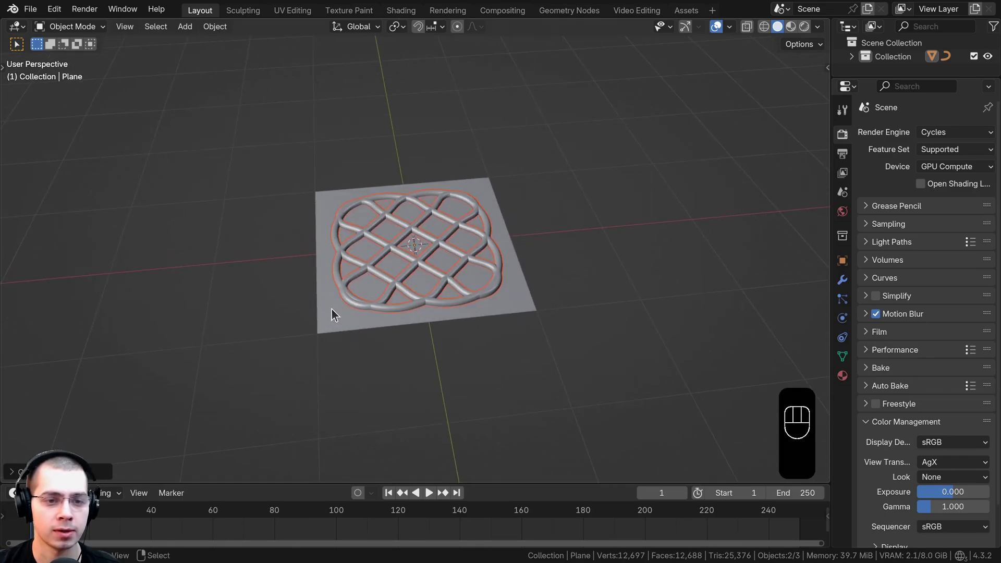
scroll(388, 261, "up", 3)
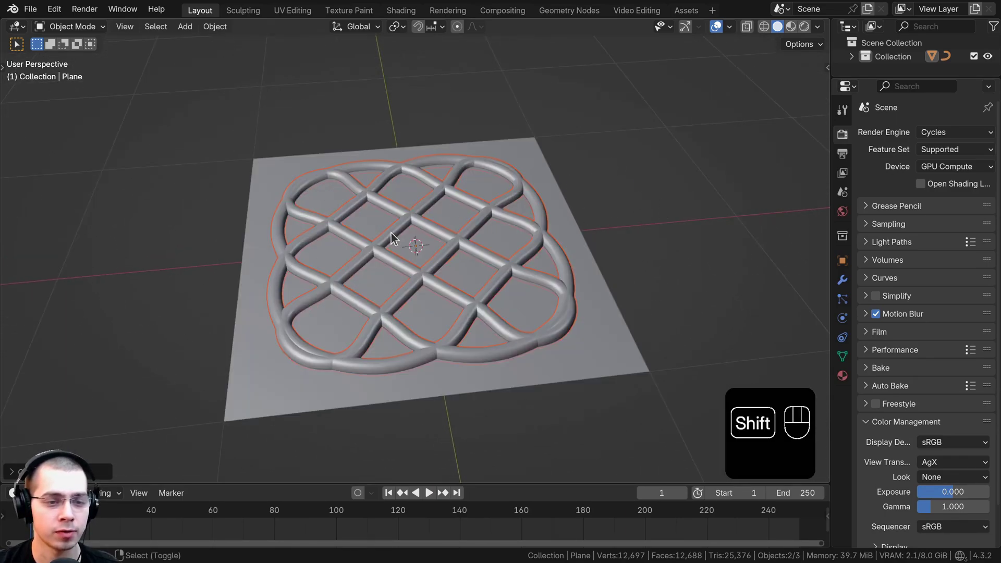
scroll(396, 331, "down", 2, "shift")
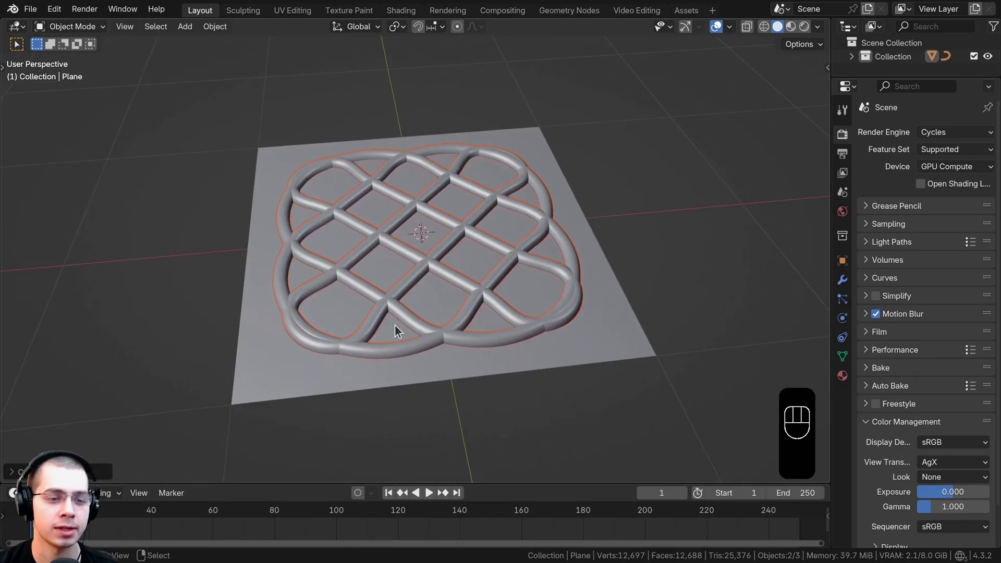
left_click(18, 471)
left_click_drag(345, 485, 345, 440)
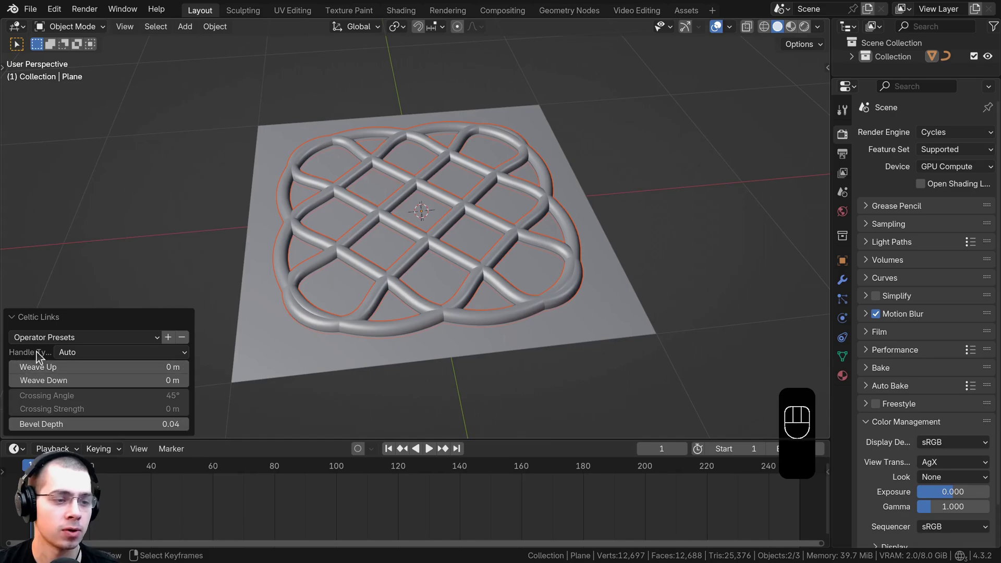
Set the knot curve's handle type to Aligned and inspect the straight strands
scroll(177, 331, "up", 1)
left_click(100, 351)
left_click(100, 374)
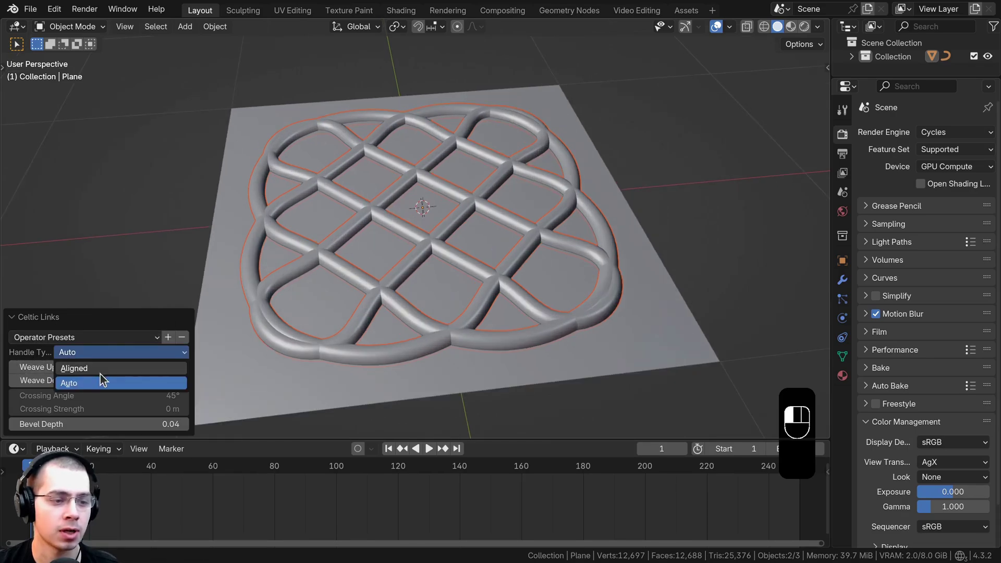
middle_click_drag(263, 281, 299, 150)
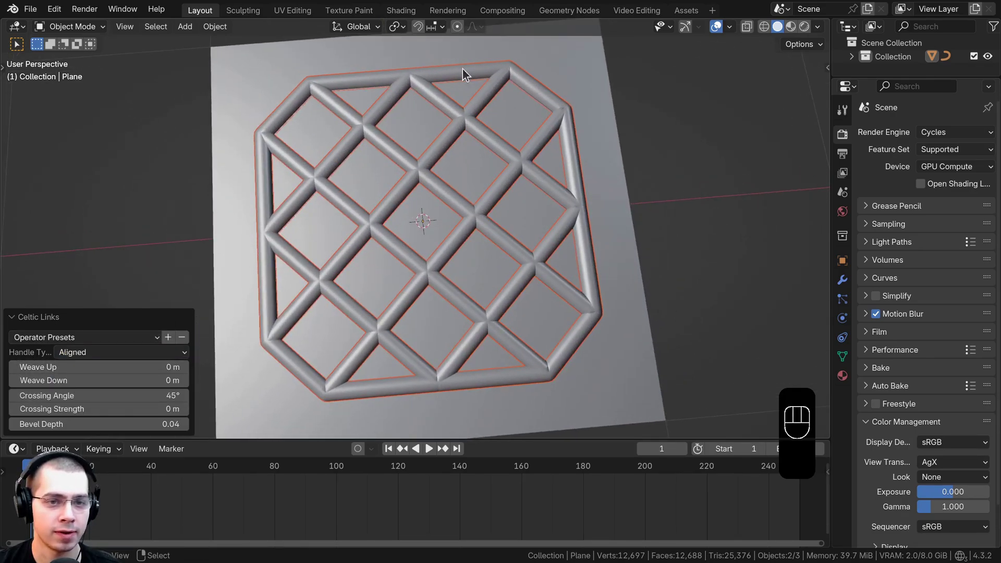
middle_click_drag(449, 333, 458, 276)
scroll(458, 277, "up", 3)
Return the knot curve's handle type to Auto
left_click(94, 353)
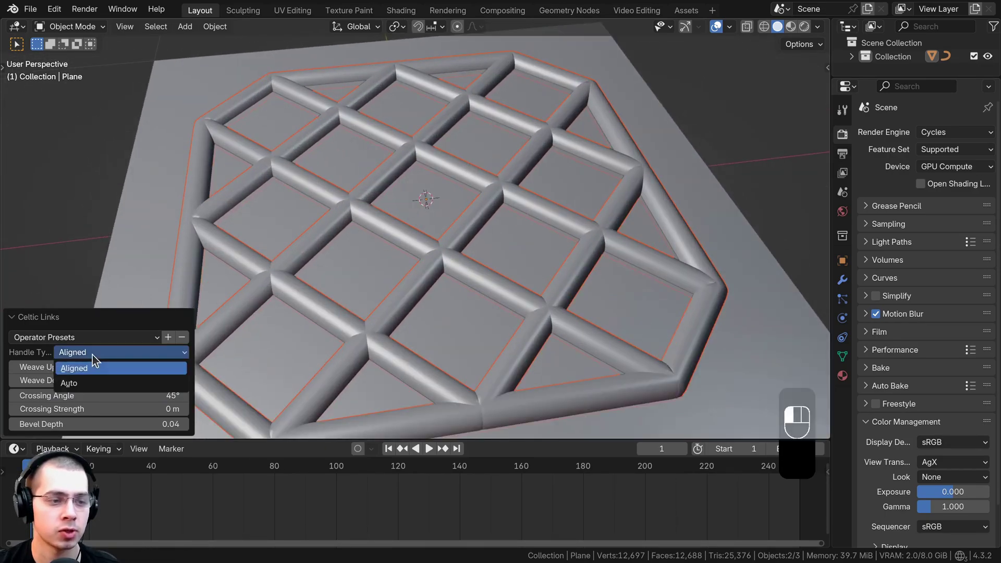
left_click(91, 382)
middle_click_drag(525, 284, 469, 190)
Interlace and thicken the knot's strands with Weave Up -0.053 m, Weave Down 0.024 m and Bevel Depth 0.08
left_click_drag(107, 367, 621, 230, "shift")
right_click(622, 230, "shift")
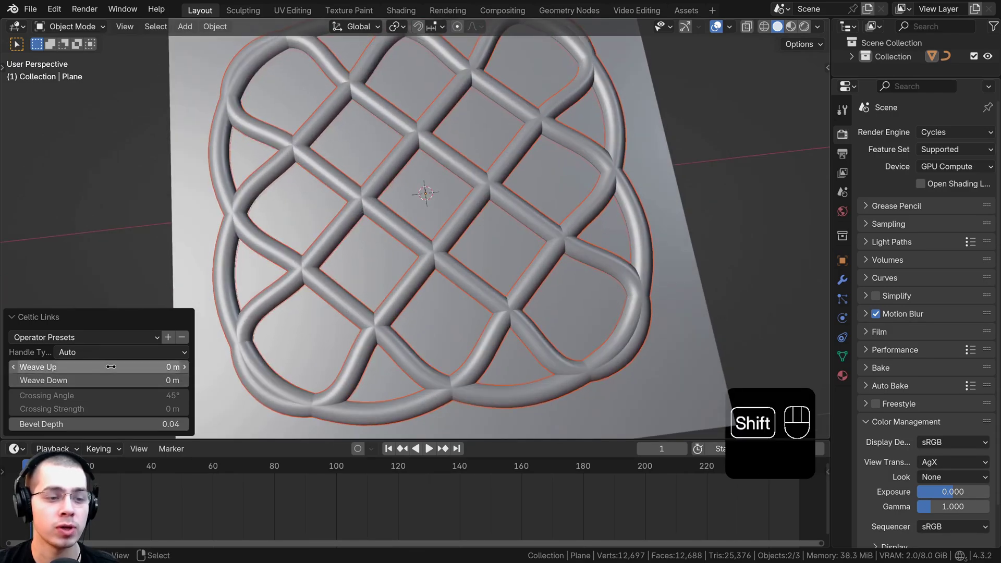
middle_click_drag(514, 284, 523, 192)
scroll(522, 192, "up", 1)
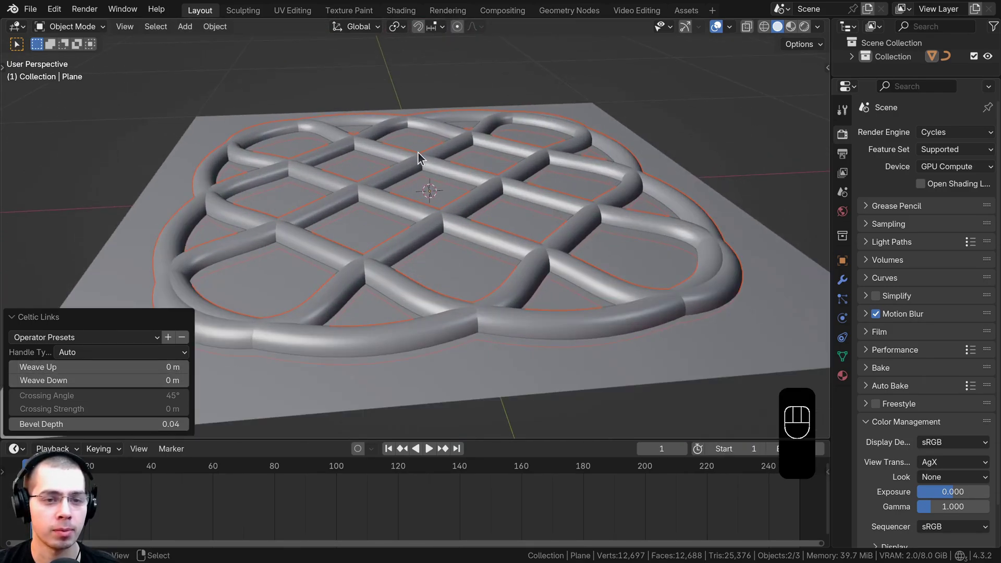
left_click_drag(99, 367, 594, 245, "shift")
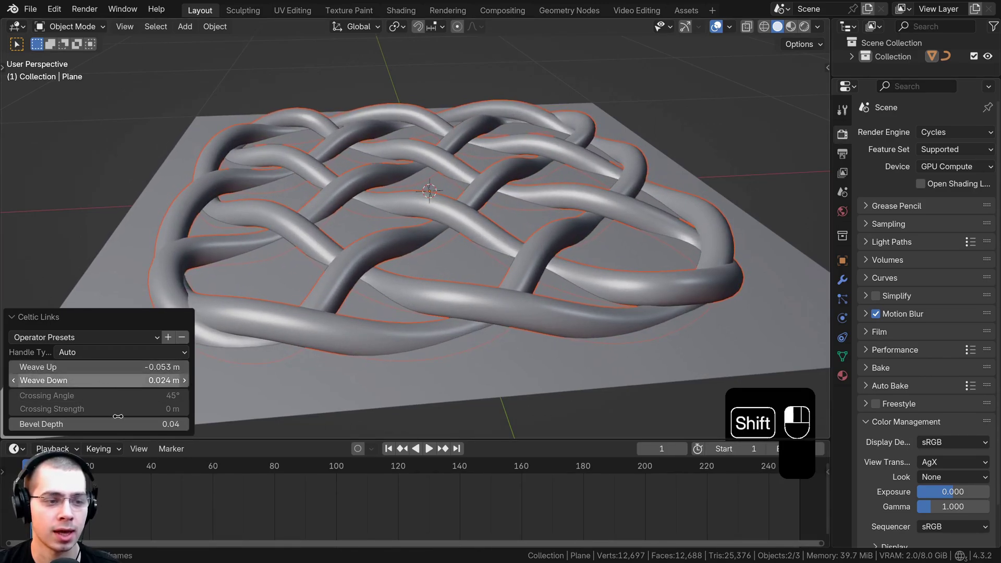
middle_click_drag(219, 388, 183, 411)
left_click_drag(127, 424, 615, 291, "shift")
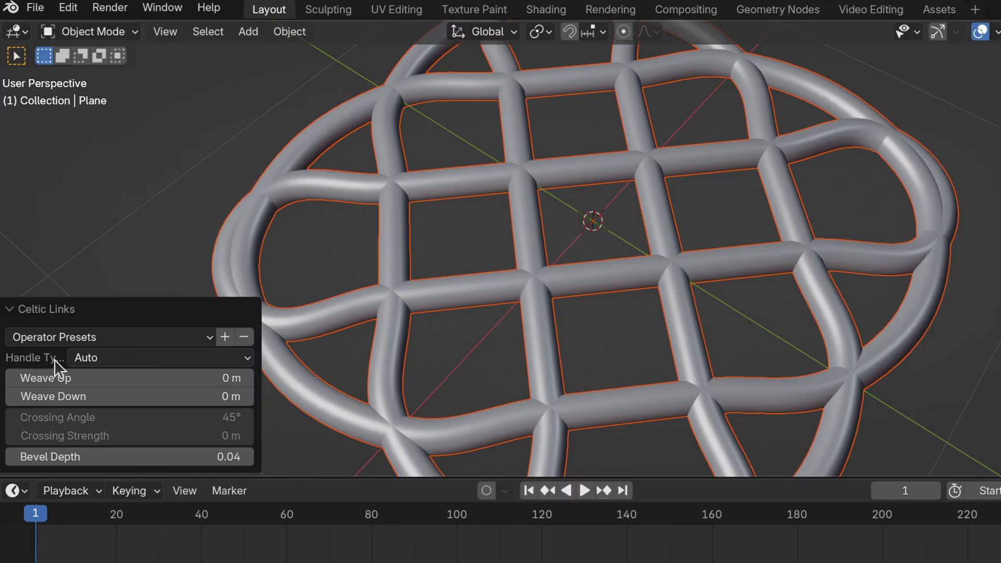
Use Aligned handles for the knot with a Crossing Strength of 0.1 m and a Crossing Angle of 0.66°
left_click(114, 356)
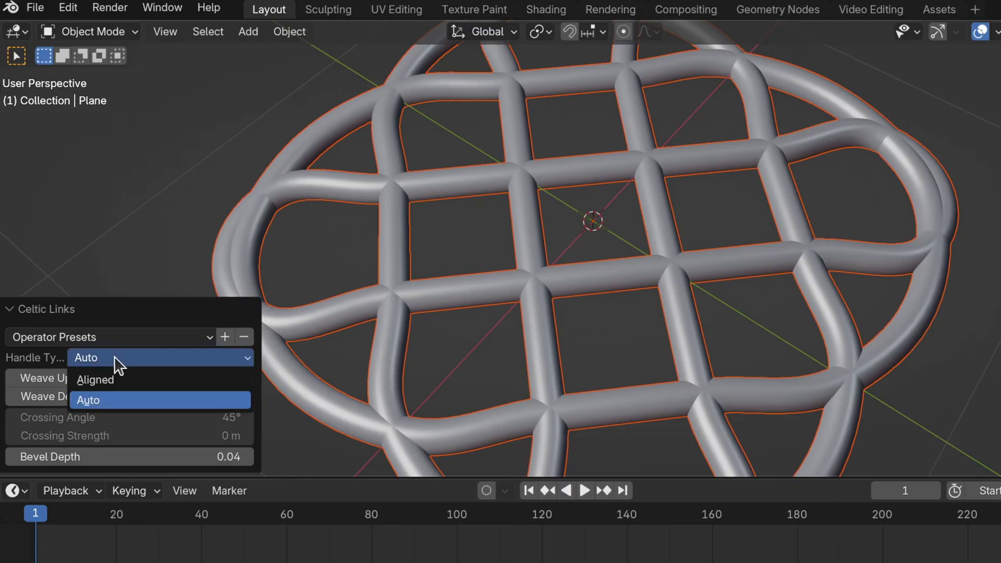
left_click(116, 378)
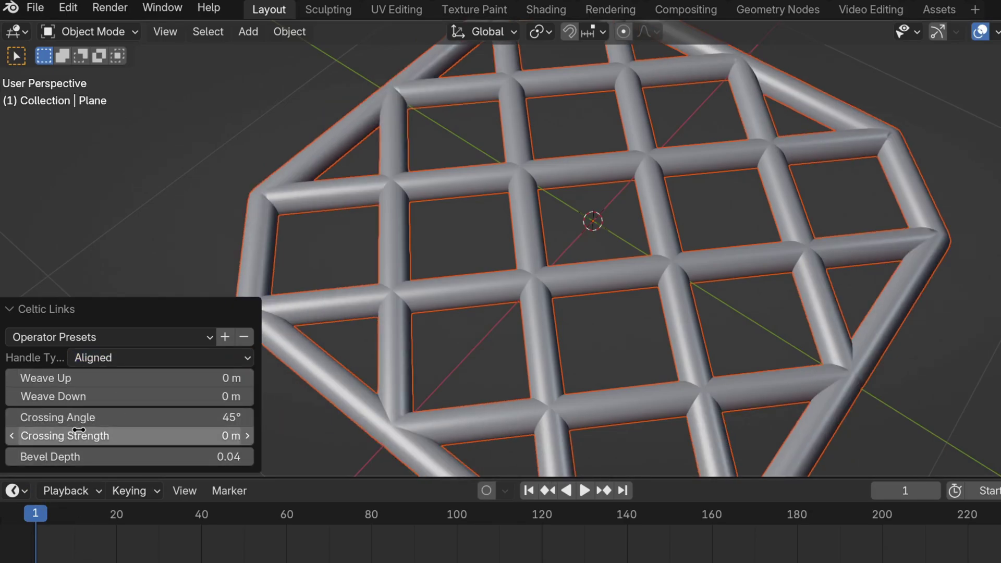
left_click_drag(130, 435, 800, 442)
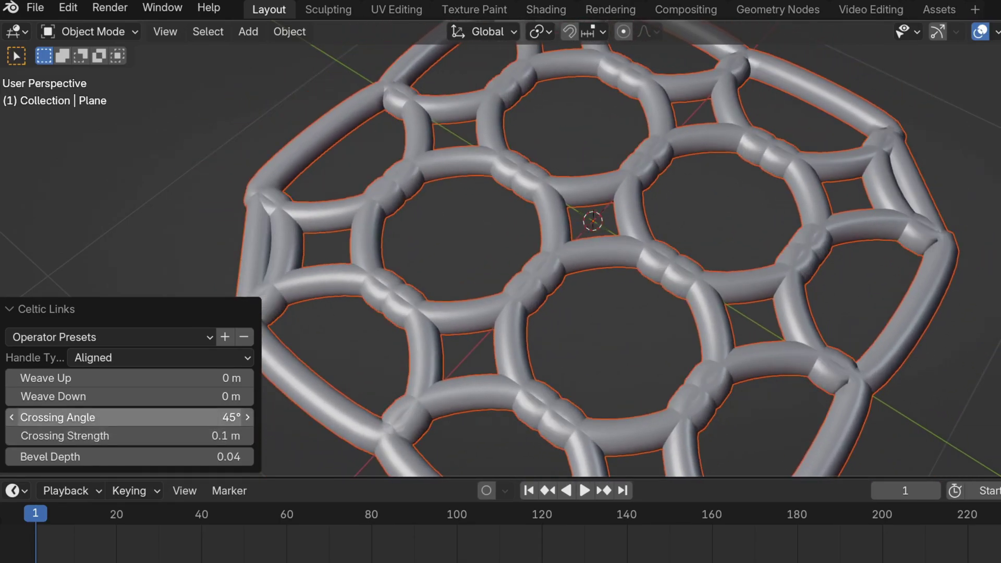
left_click_drag(102, 417, 761, 282)
scroll(604, 313, "up", 4)
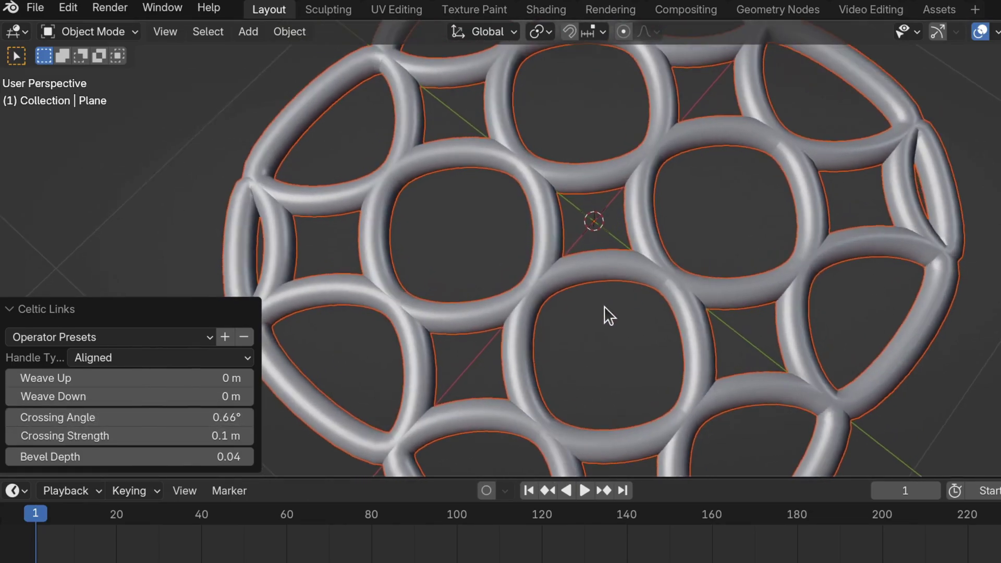
Adjust the aligned knot to Crossing Strength 0.16 m, Weave Down 0.14 m and Weave Up -0.023 m
scroll(652, 283, "down", 5)
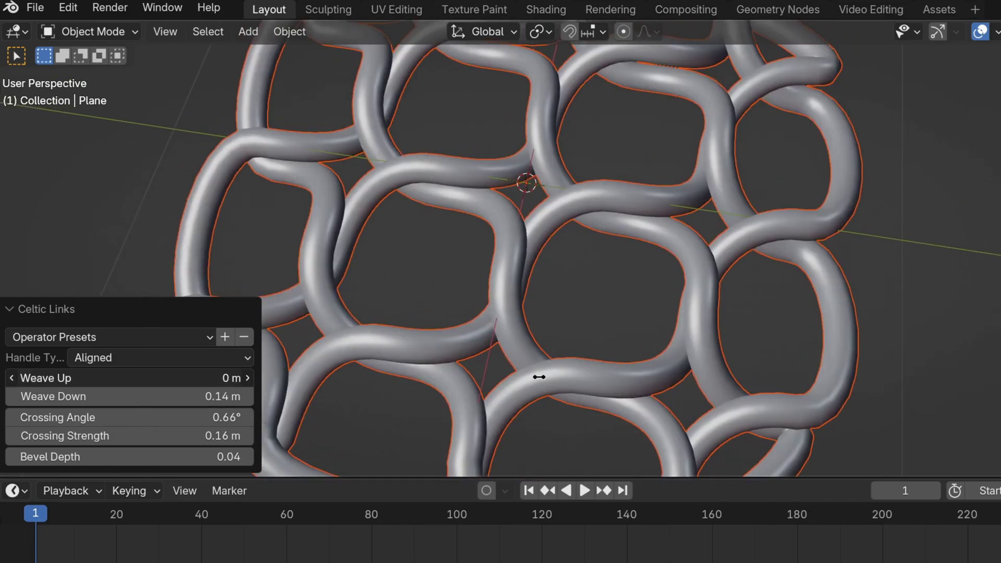
mouse_move(539, 375)
left_mouse_down()
mouse_move(550, 379)
mouse_move(519, 375)
left_mouse_up()
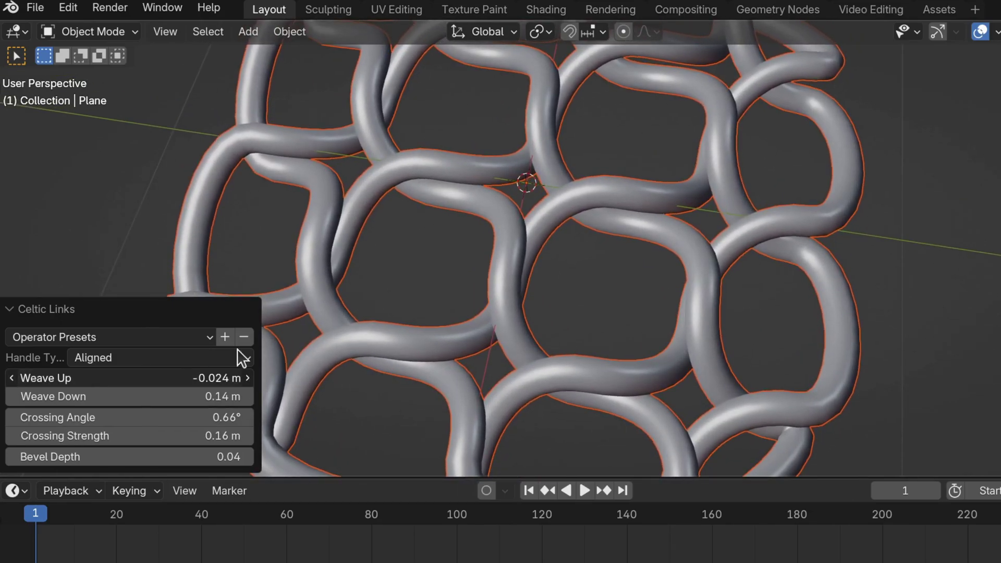
scroll(281, 292, "down", 3)
middle_click_drag(283, 289, 480, 201)
Compare the strand curvature by lowering Crossing Strength to 0.001 m and raising it back to 0.16 m
left_click_drag(131, 435, 704, 418)
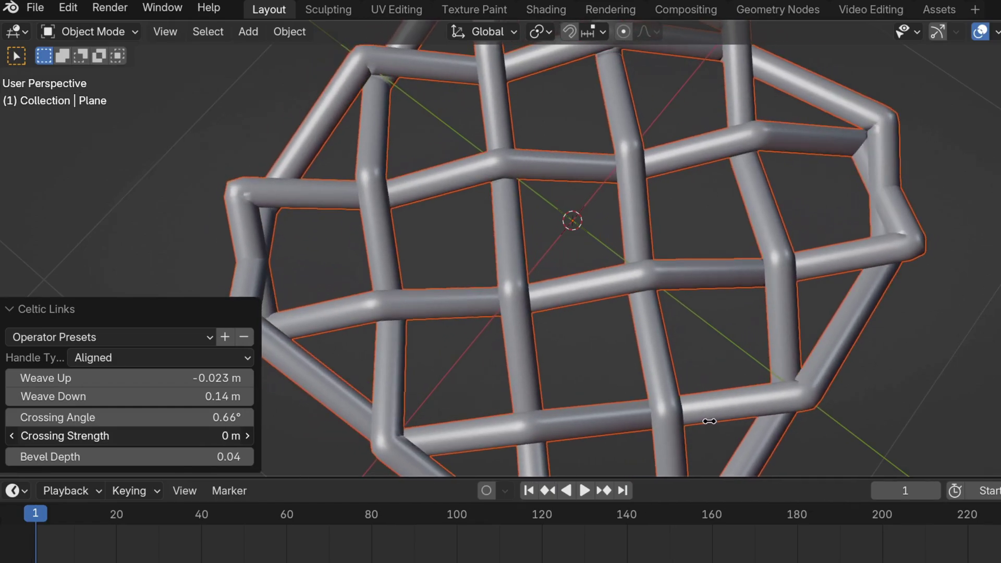
scroll(498, 285, "up", 3)
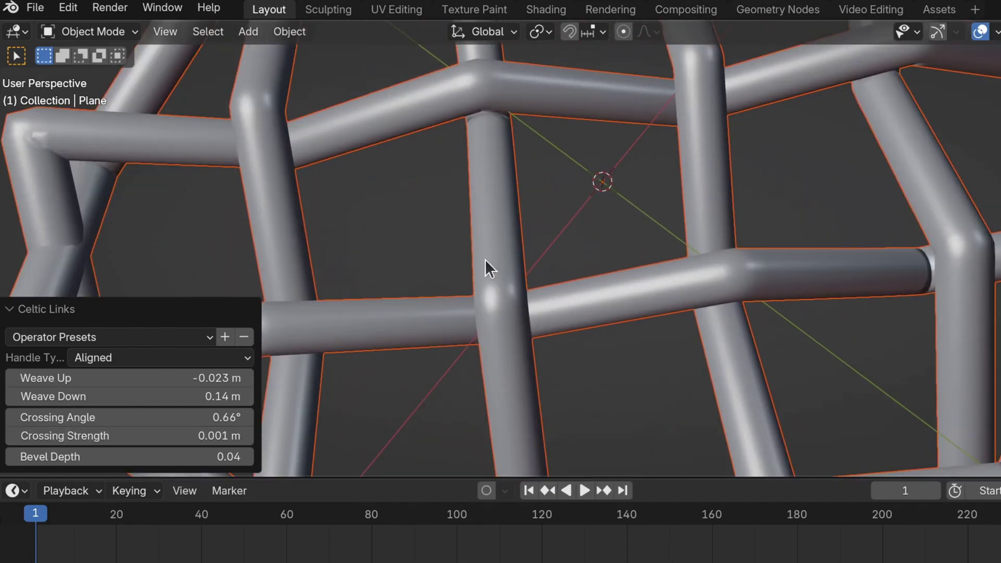
left_click_drag(131, 436, 543, 370)
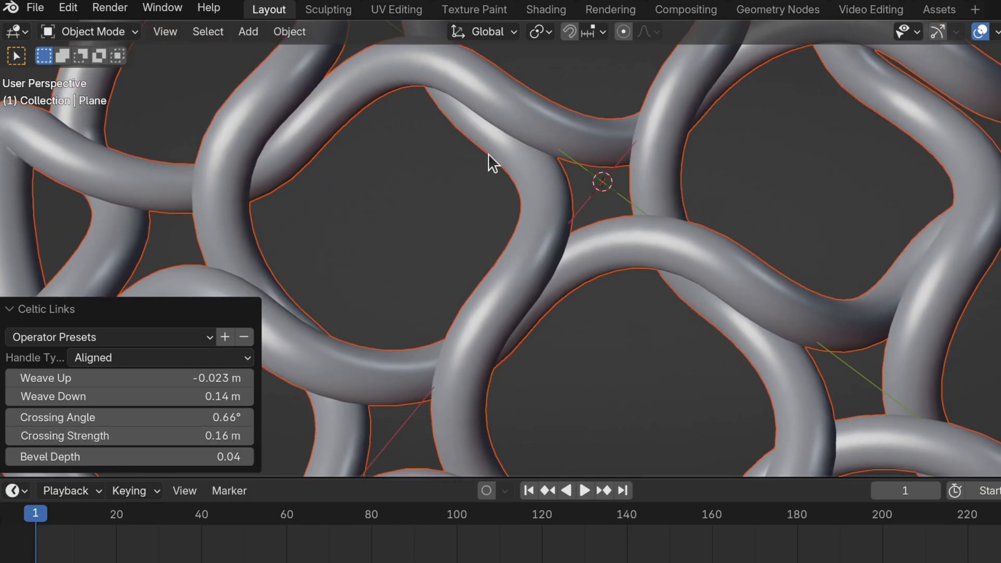
scroll(604, 325, "down", 2)
middle_click_drag(603, 325, 588, 141, "shift")
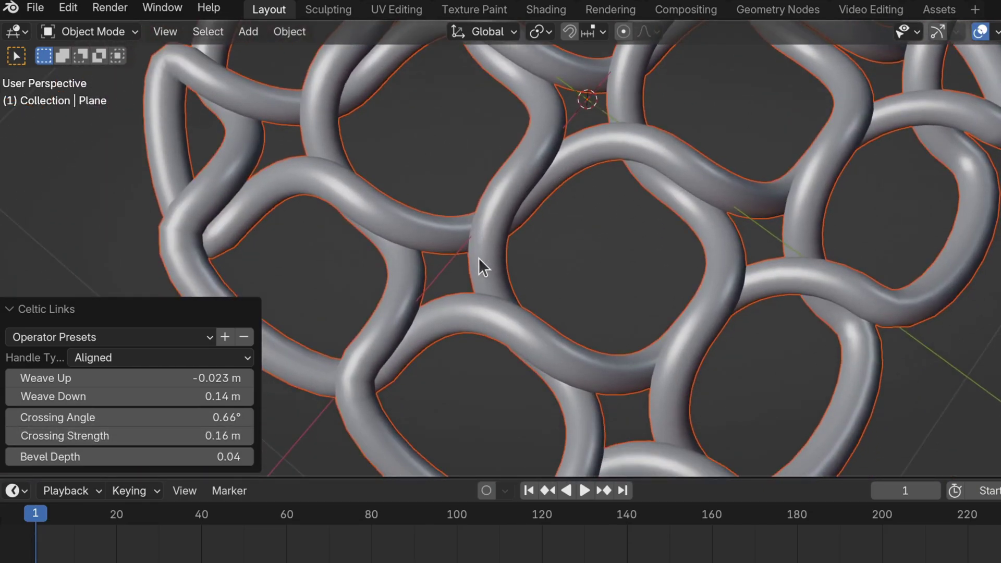
left_click_drag(155, 435, 521, 441)
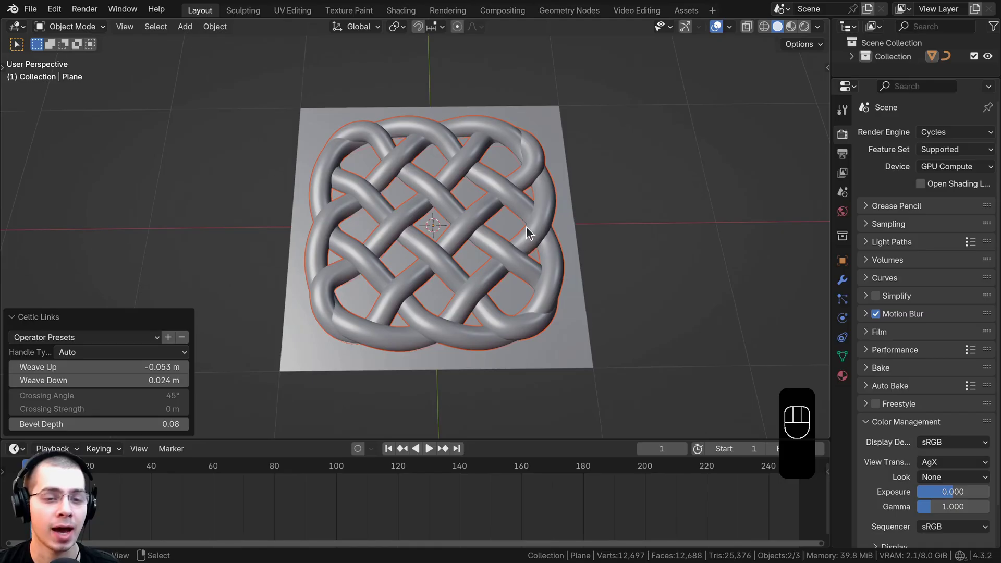
middle_click_drag(526, 233, 532, 236)
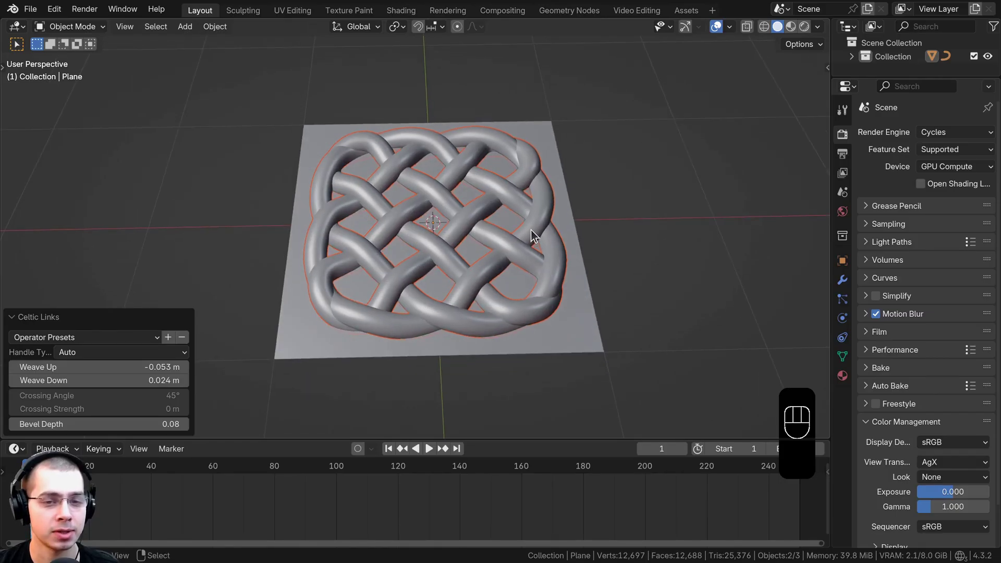
left_click(544, 125)
scroll(453, 194, "down", 2)
key("g")
right_click(472, 172)
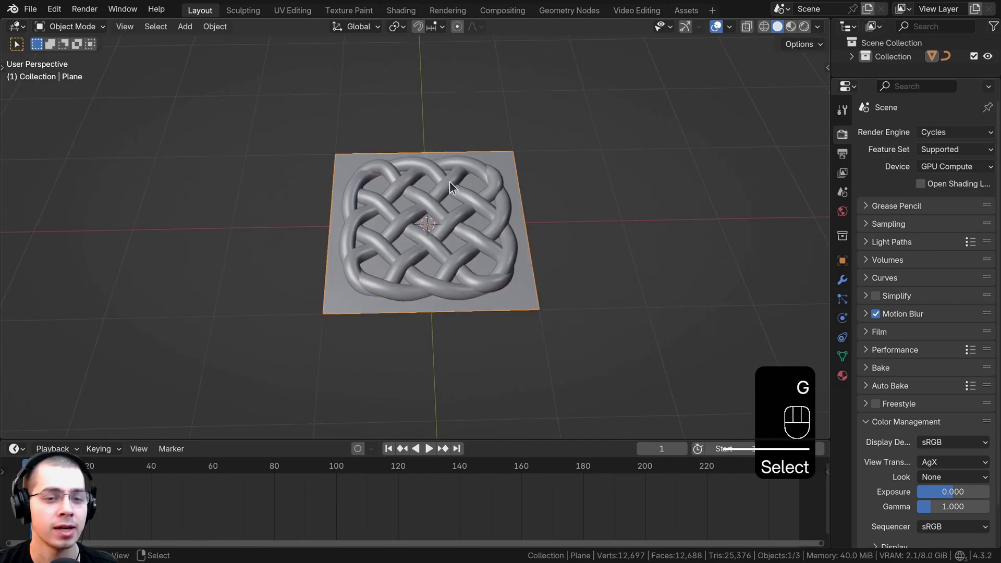
Reset the 3D cursor to the scene origin and delete the Celtic knot curve
scroll(423, 221, "down", 2)
right_click(301, 196, "shift")
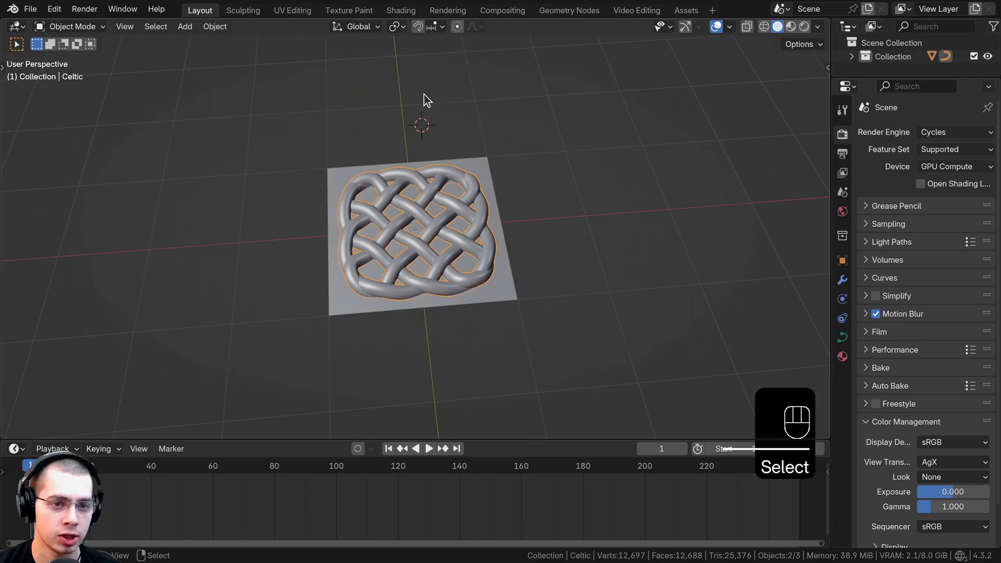
key("shift+c")
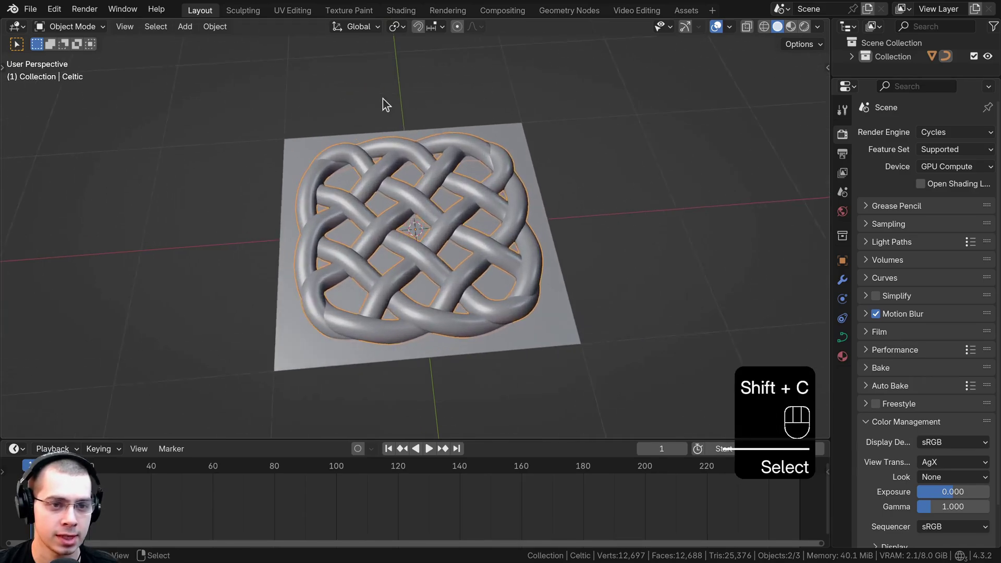
key("shift+c")
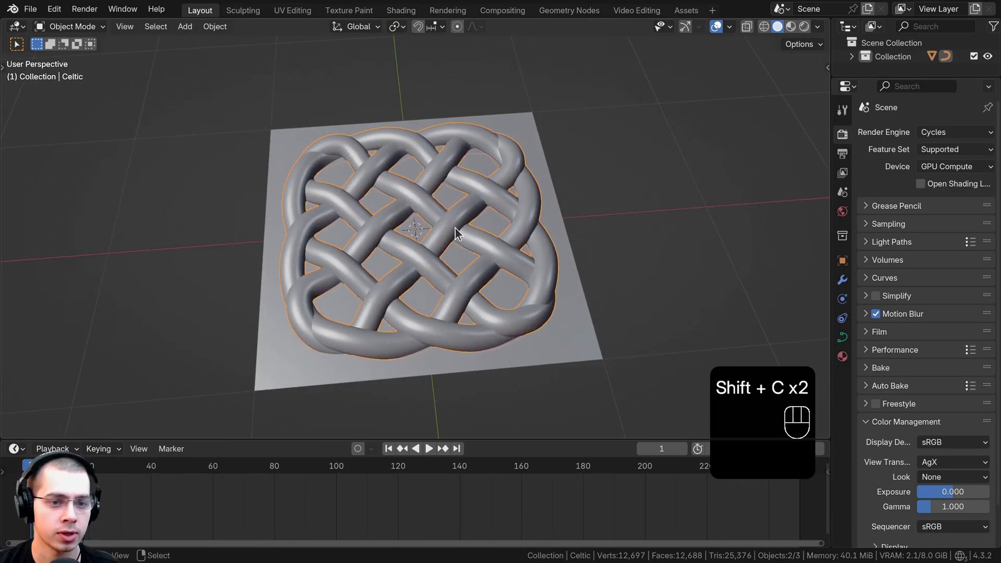
key("x")
left_click(451, 277)
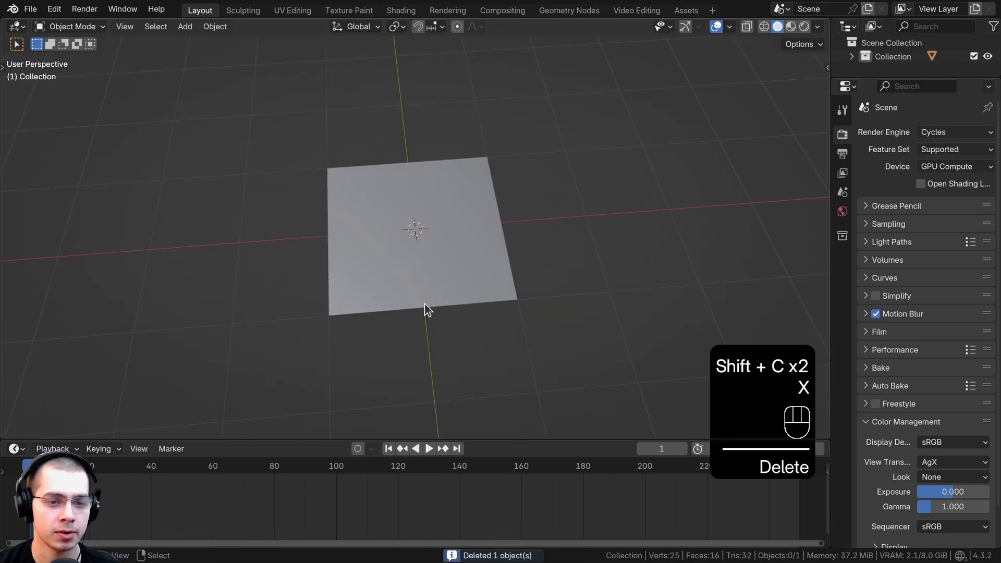
Move the plane about 2.57 m along the X axis, away from the origin
left_click(426, 306)
key("g")
key("x")
left_click(635, 275)
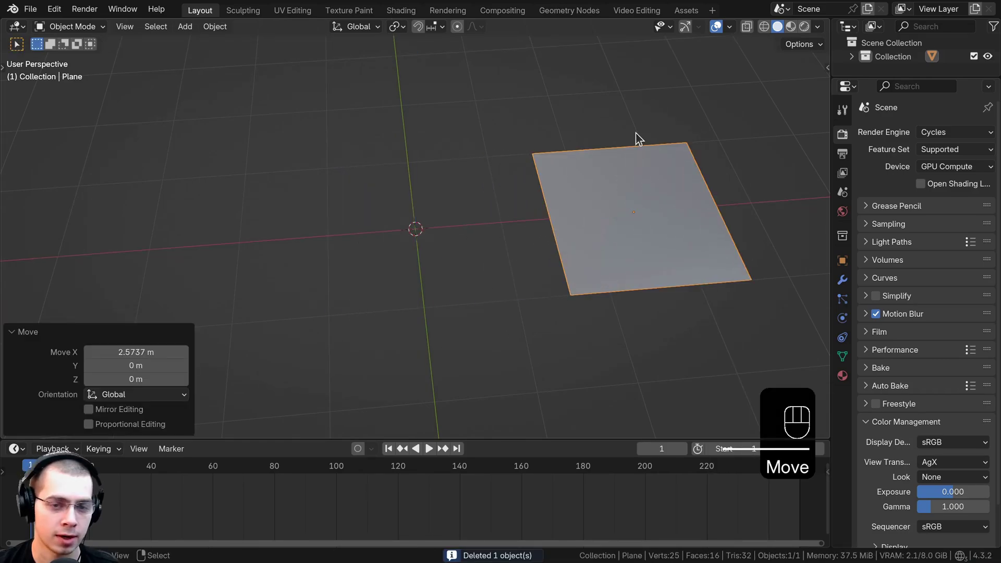
Generate a Celtic Links knot at the origin from the moved plane and inspect it beside the plane
key("shift+a")
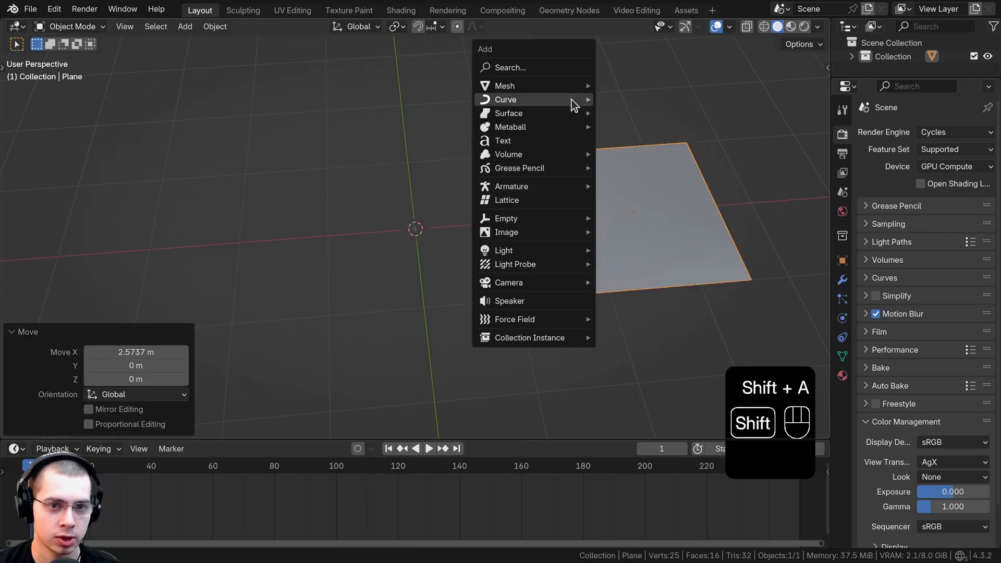
mouse_move(571, 99)
mouse_move(649, 461)
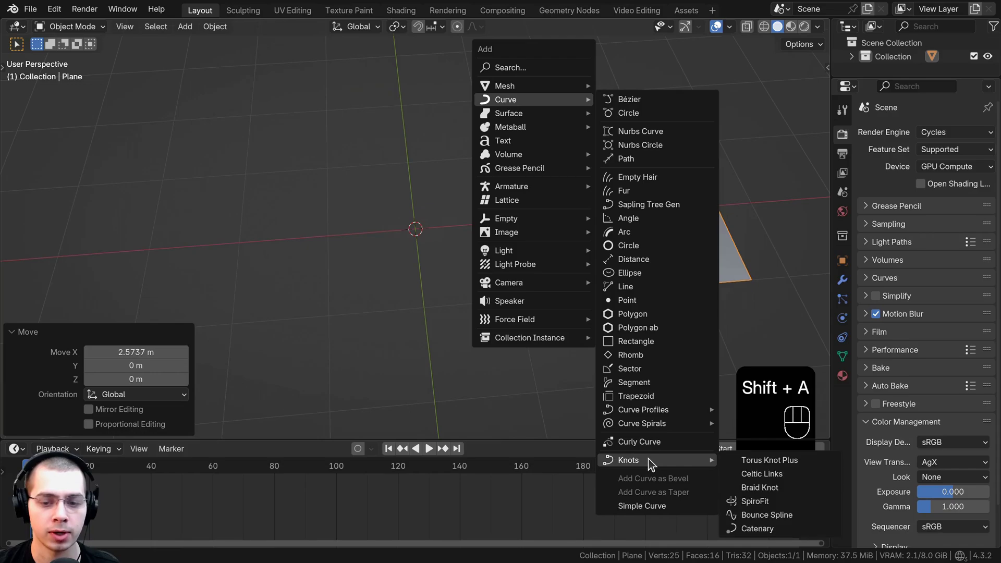
left_click(749, 474)
middle_click_drag(446, 274, 415, 223)
scroll(415, 223, "up", 3)
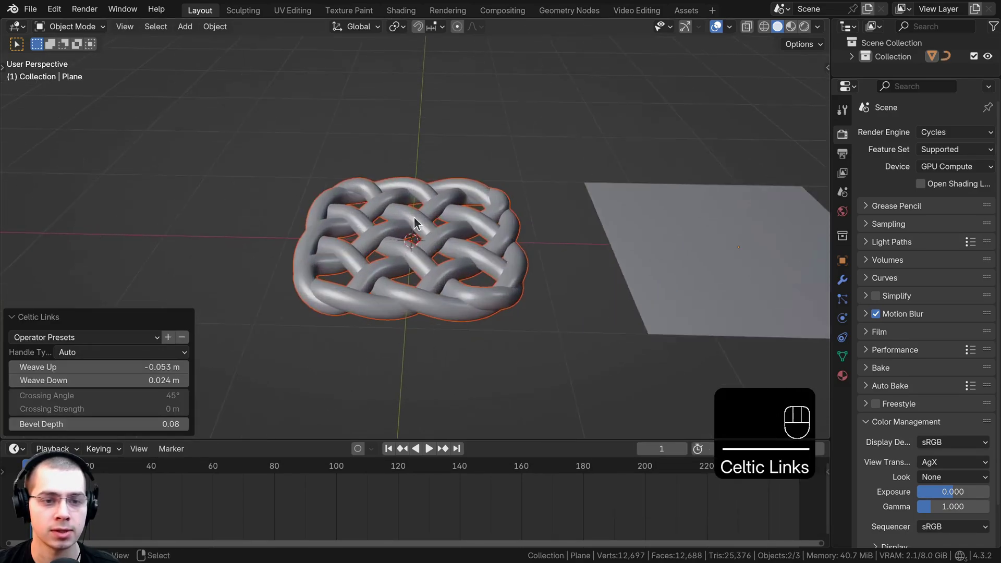
scroll(394, 234, "down", 4)
middle_click_drag(399, 281, 388, 317)
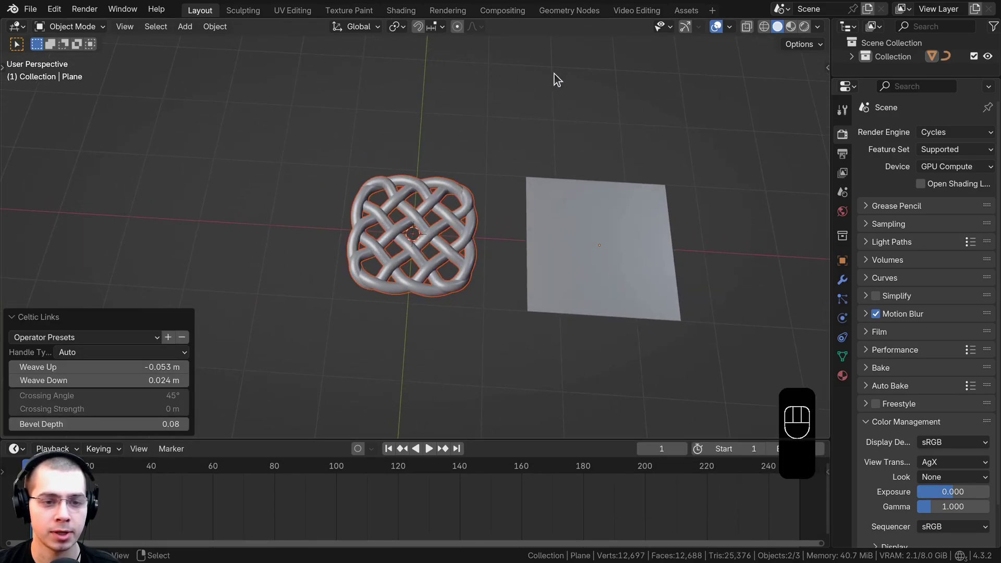
Generate another Celtic Links knot with the 3D cursor placed farther back, and delete that extra knot
key("shift+a")
mouse_move(560, 76)
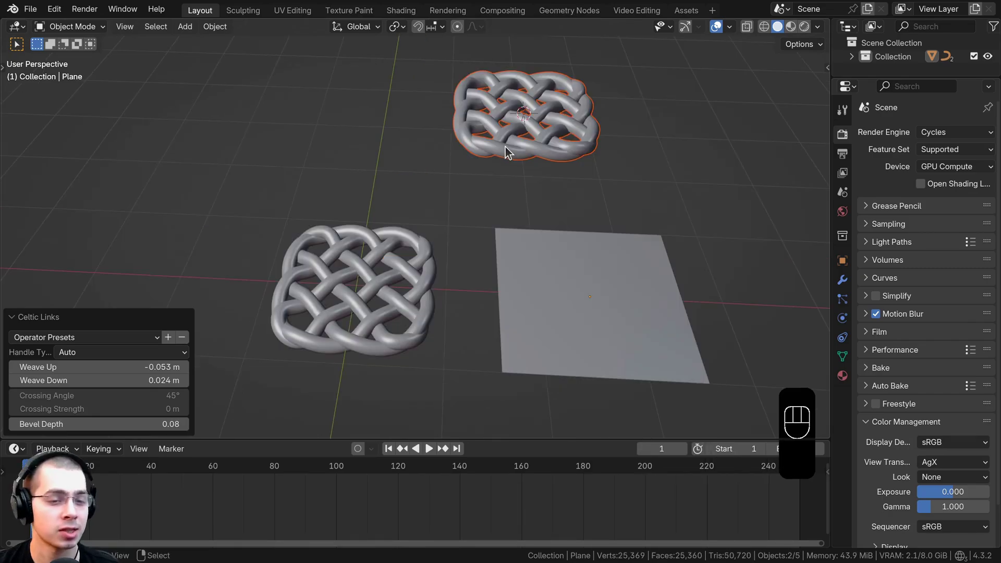
key("x")
left_click(504, 155)
Move the plane about 0.44 m farther along the X axis
left_click(574, 287)
key("g")
left_click(620, 289)
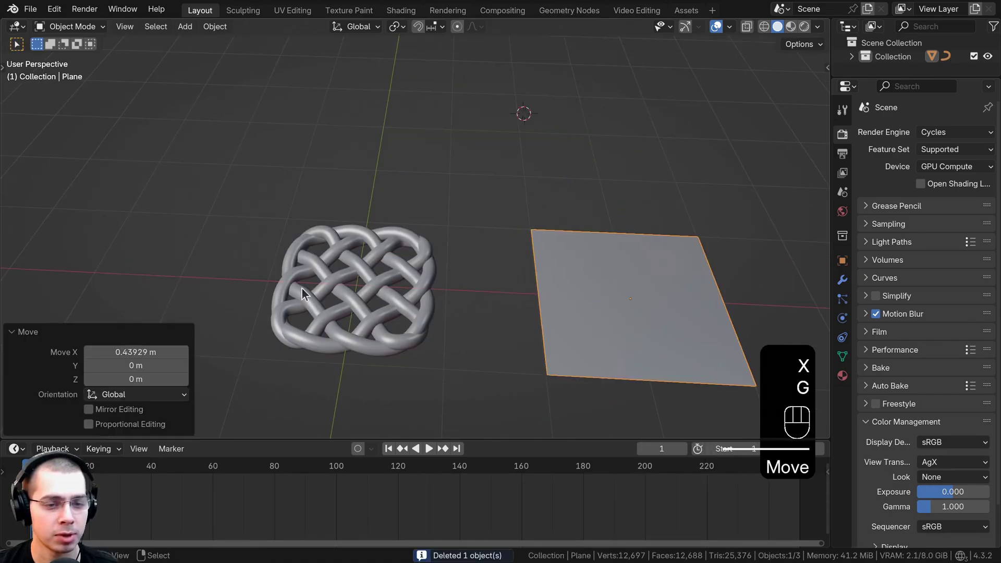
Move the plane about 0.35 m farther along the X axis, away from the knot
middle_click_drag(438, 271, 480, 138, "shift")
scroll(487, 245, "up", 4)
scroll(463, 286, "down", 1)
middle_click_drag(463, 287, 329, 116)
middle_click_drag(329, 115, 257, 128, "shift")
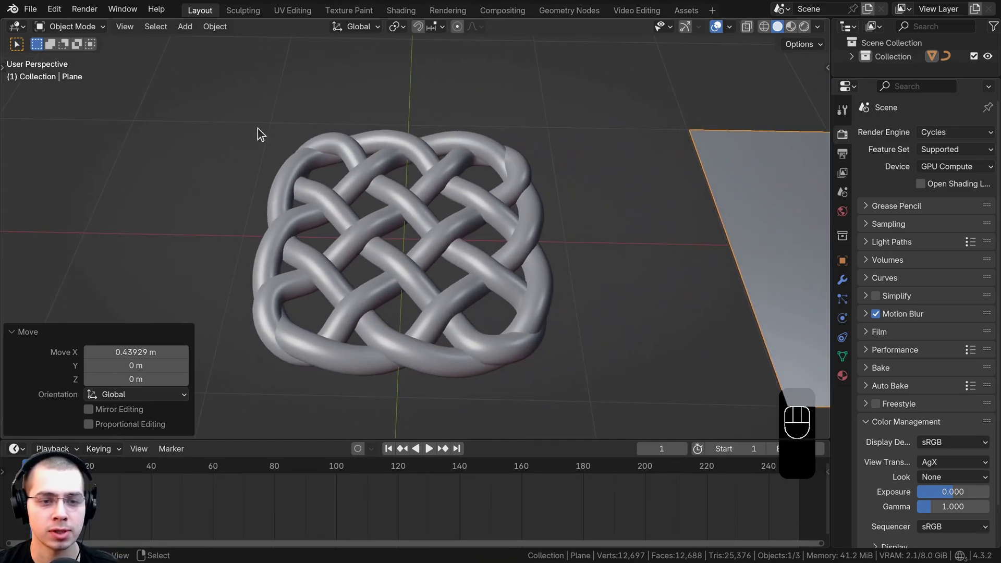
scroll(467, 203, "down", 1)
scroll(476, 214, "down", 1)
middle_click_drag(465, 241, 388, 241, "shift")
key("g")
key("x")
left_click(441, 231)
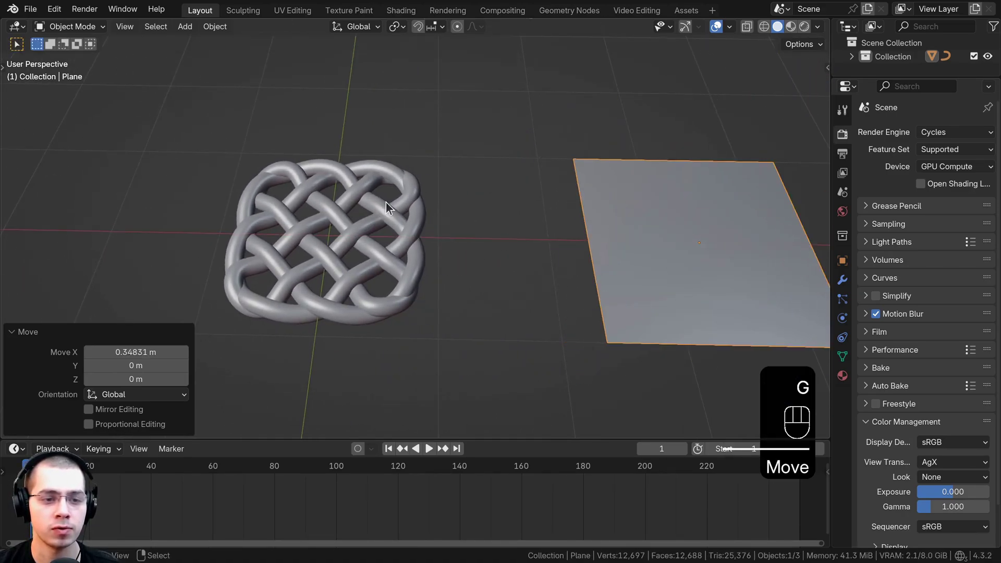
Reset the 3D cursor to the world origin
key("shift+c")
scroll(351, 229, "up", 3)
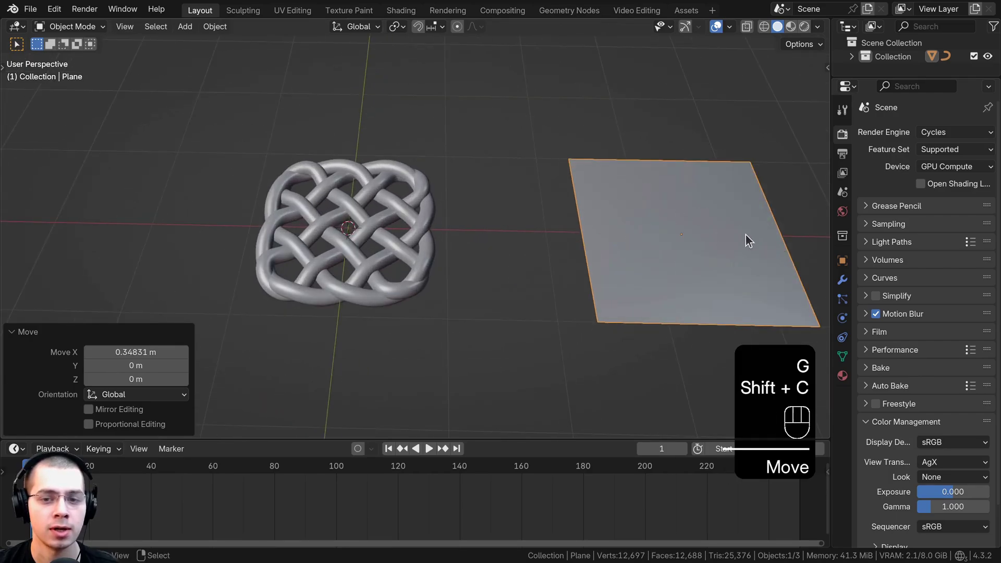
middle_click_drag(745, 234, 382, 209, "shift")
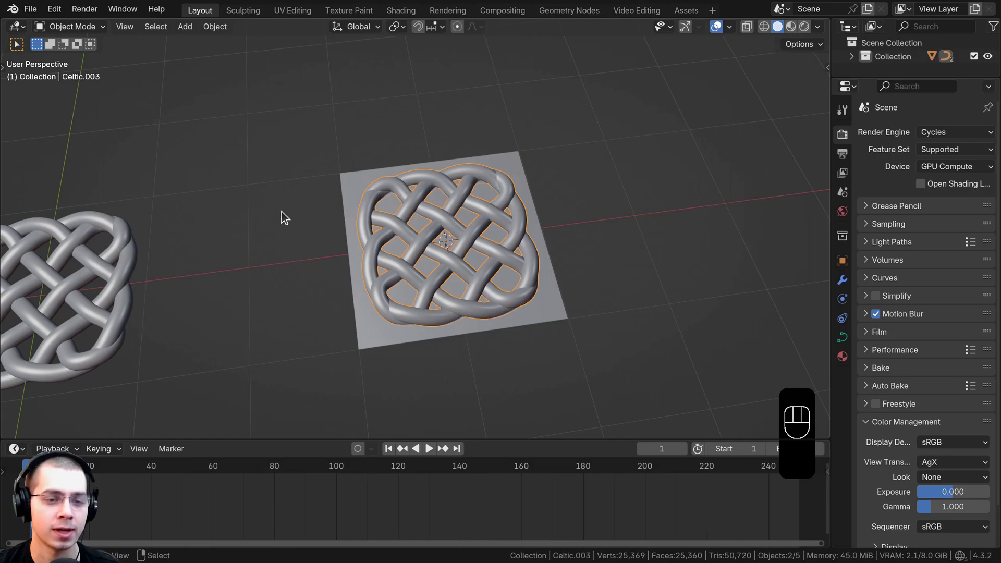
Delete both Celtic Links knots and move the plane about 1.07 m back along the X axis
left_click(121, 247, "shift")
key("x")
left_click(137, 250)
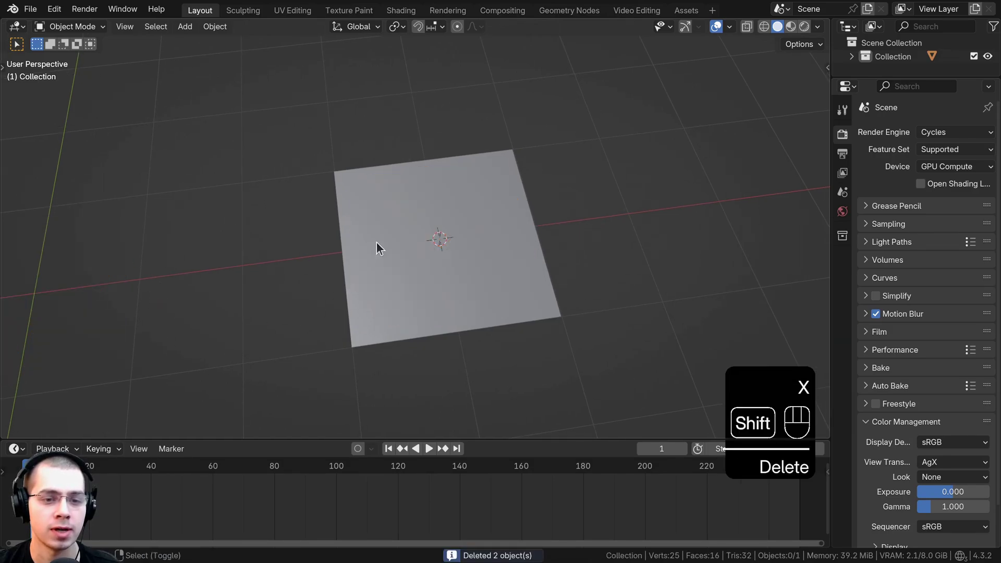
middle_click_drag(376, 241, 474, 219, "shift")
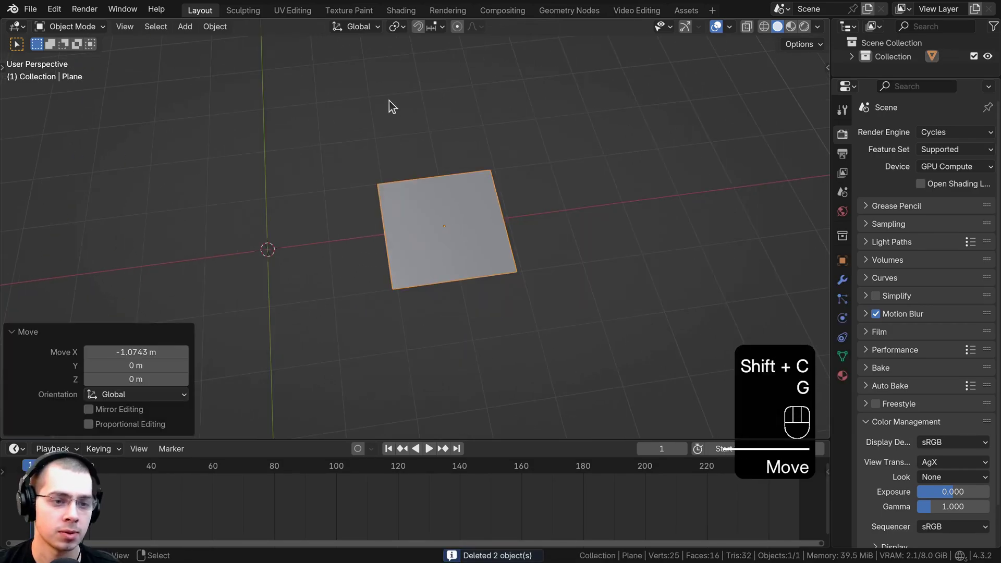
Generate a Celtic Links knot at the origin from the selected plane
key("shift+a")
mouse_move(386, 87)
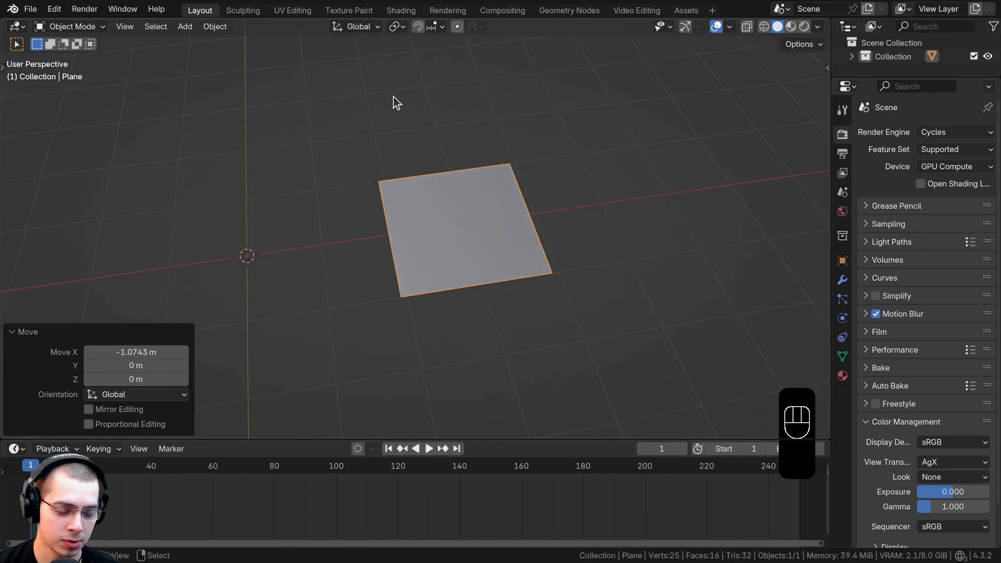
key("F3")
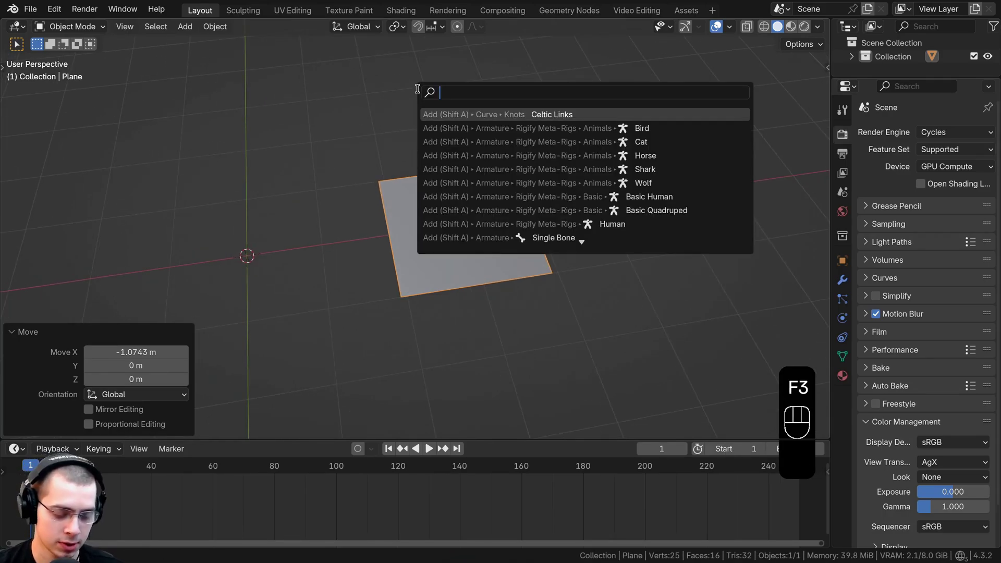
type("celt")
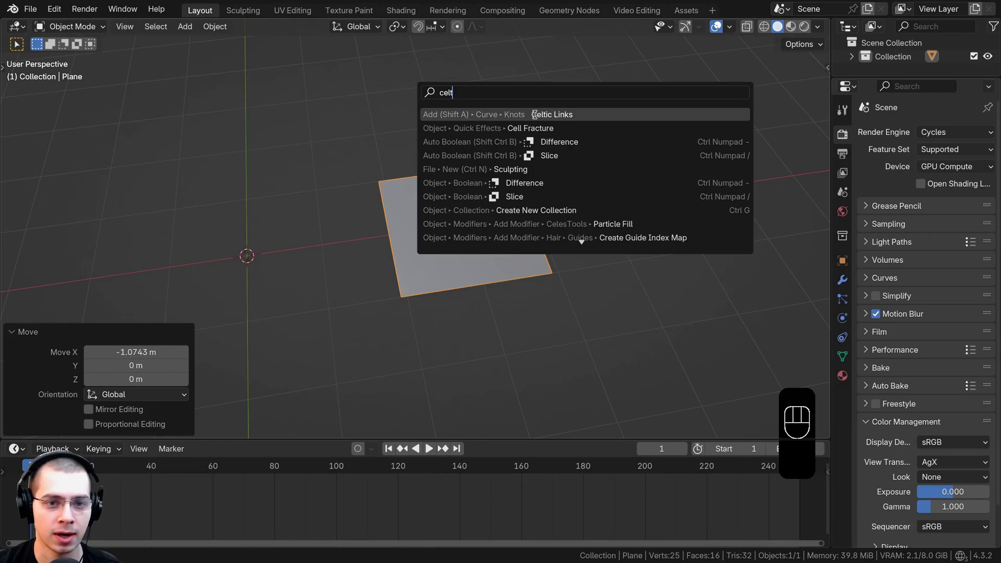
left_click(563, 115)
middle_click_drag(424, 231, 433, 232, "shift")
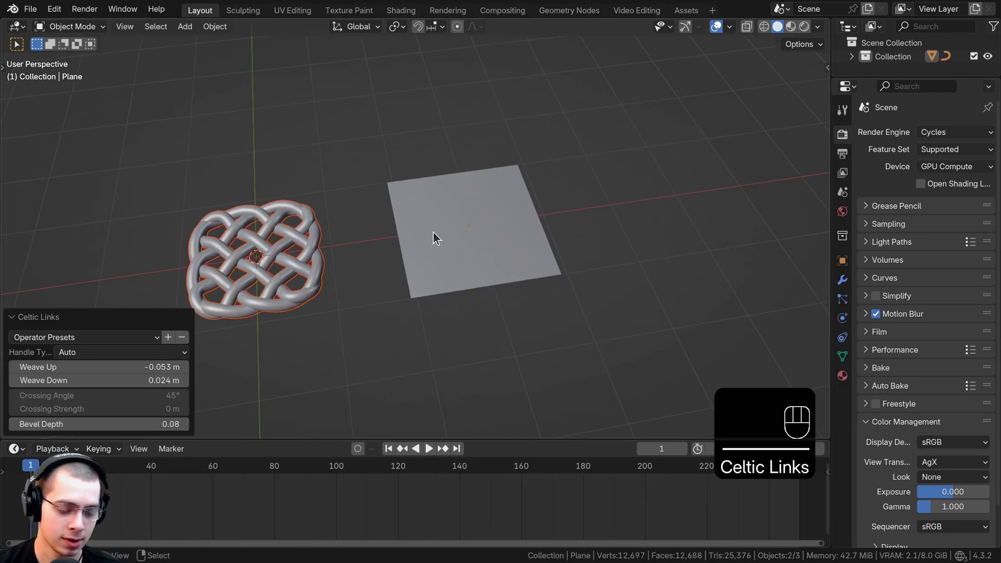
Generate a second Celtic Links knot, delete the extra one, and clear the selection
key("F3")
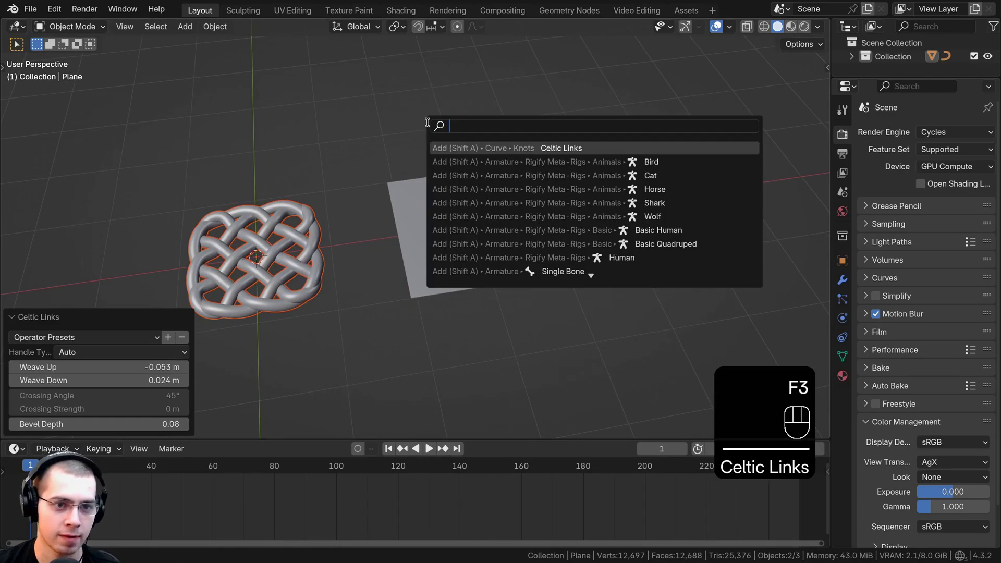
left_click(533, 154)
key("alt+a")
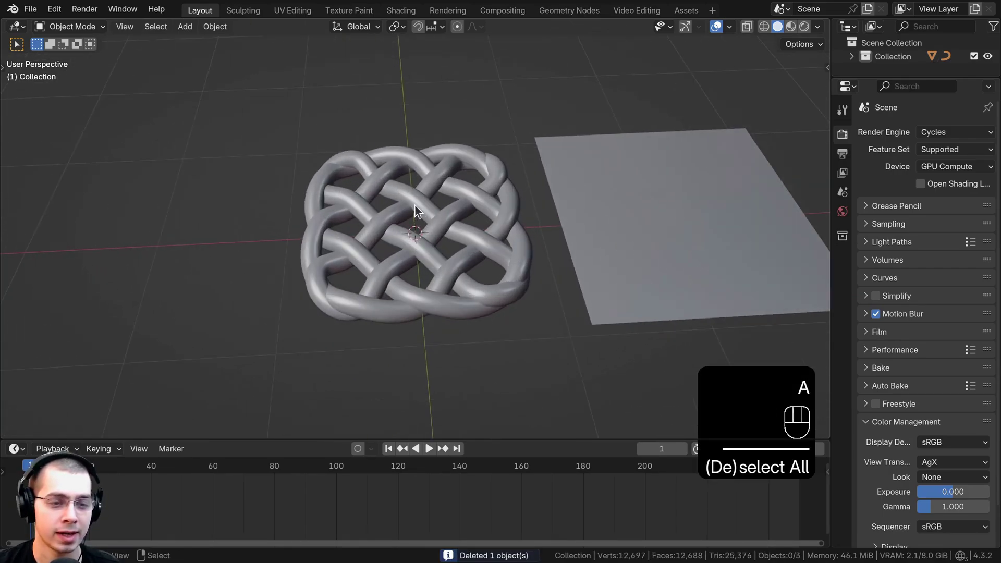
Select the Celtic Links knot at the origin and examine its weave from several angles
left_click(416, 205)
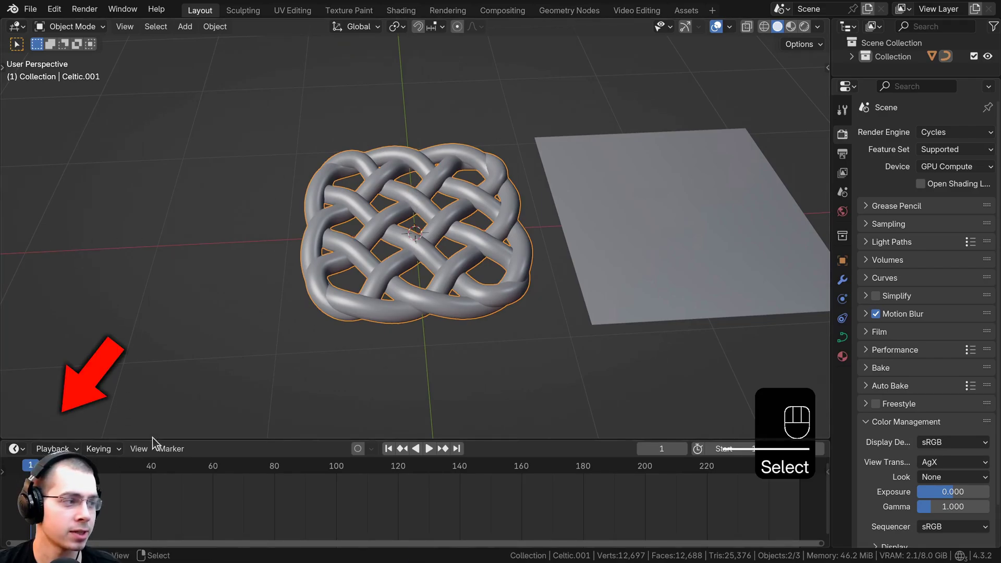
middle_click_drag(227, 320, 264, 306)
middle_click_drag(264, 307, 256, 324, "shift")
middle_click_drag(333, 305, 386, 156)
scroll(385, 154, "up", 2)
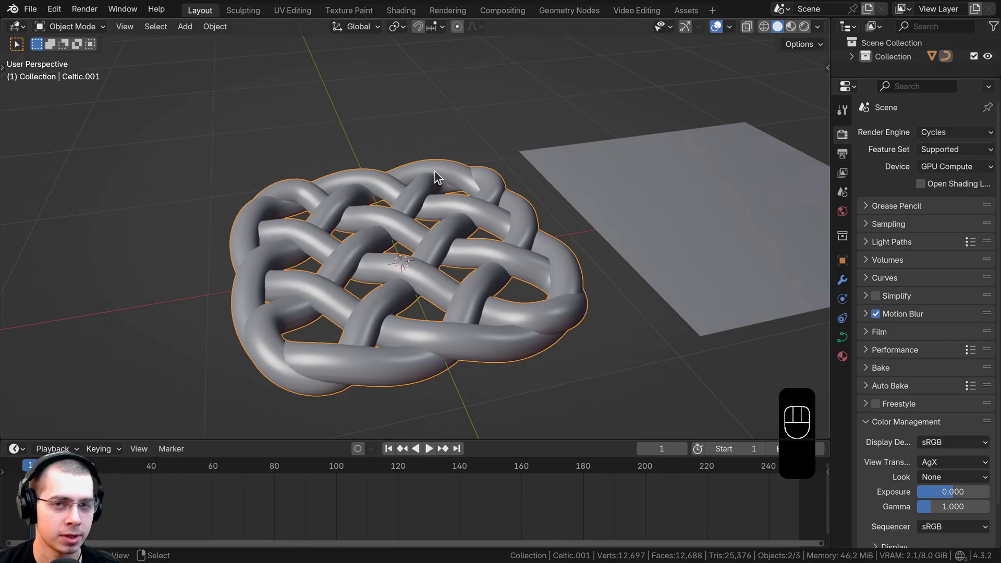
middle_click_drag(399, 185, 434, 273)
middle_click_drag(433, 273, 424, 151)
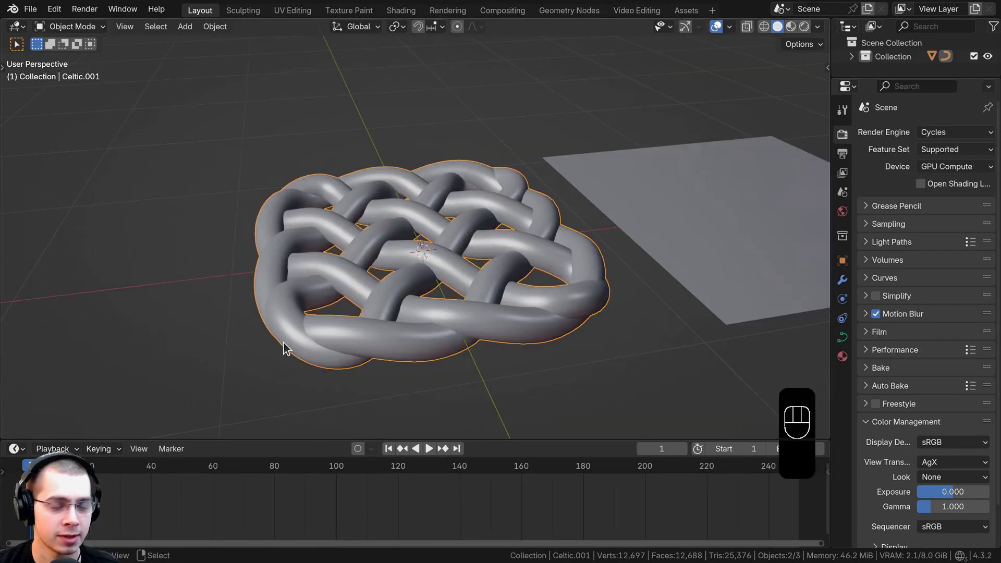
middle_click_drag(285, 348, 371, 195)
scroll(371, 222, "up", 2)
scroll(588, 266, "down", 2)
key("g")
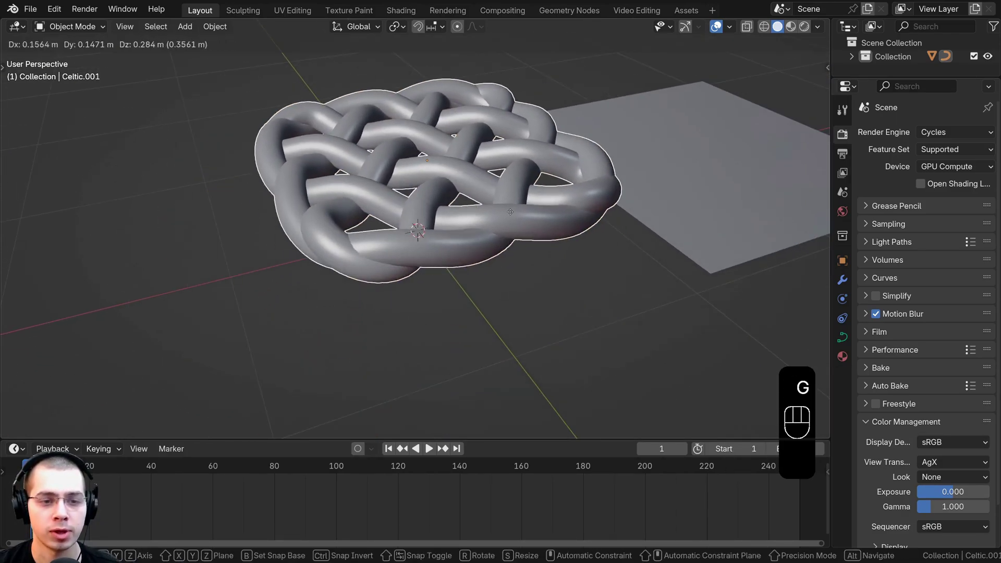
right_click(617, 257)
Set the knot's bevel depth to 0.055 m in the curve's geometry properties and check the thinner strands
left_click(842, 338)
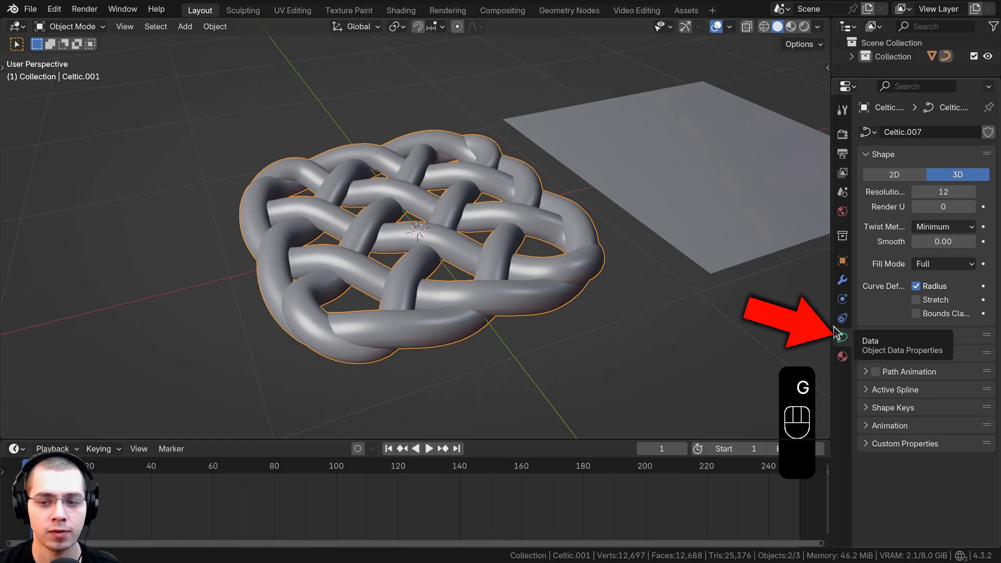
left_click_drag(832, 334, 771, 344)
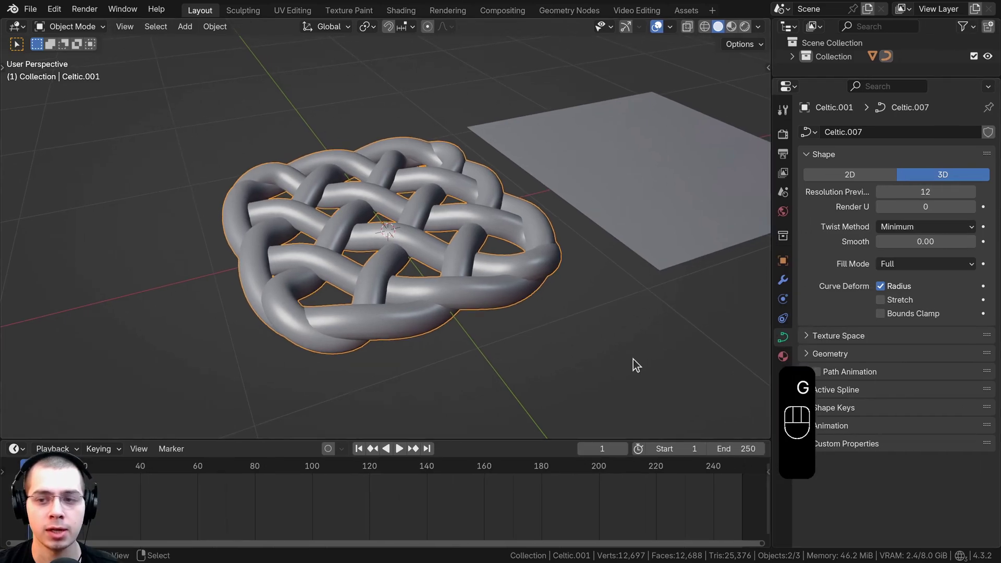
left_click(821, 357)
scroll(834, 313, "down", 4)
scroll(619, 230, "up", 2)
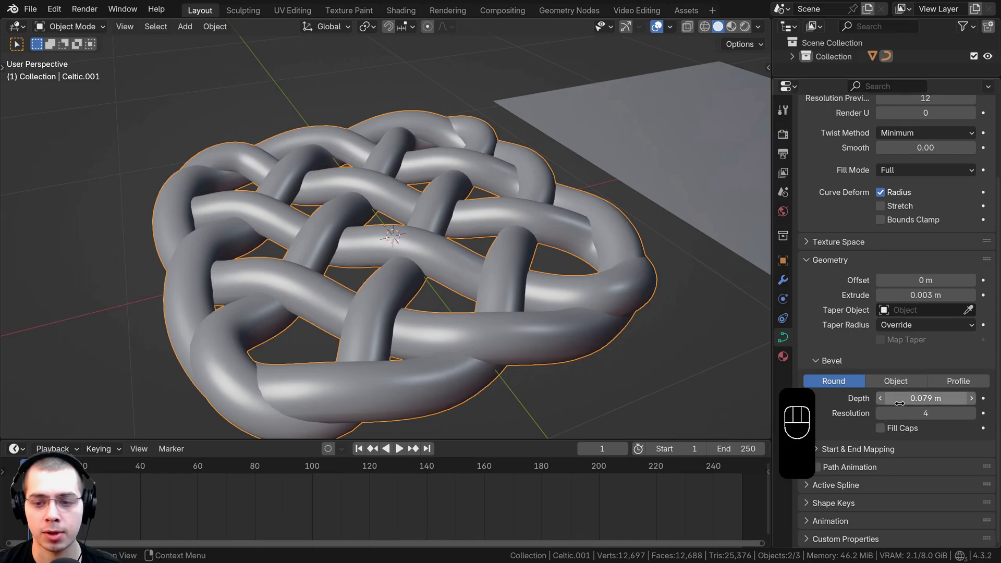
mouse_move(899, 403)
left_mouse_down("shift")
mouse_move(866, 403)
mouse_move(937, 403)
mouse_move(871, 402)
mouse_move(892, 402)
left_mouse_up("shift")
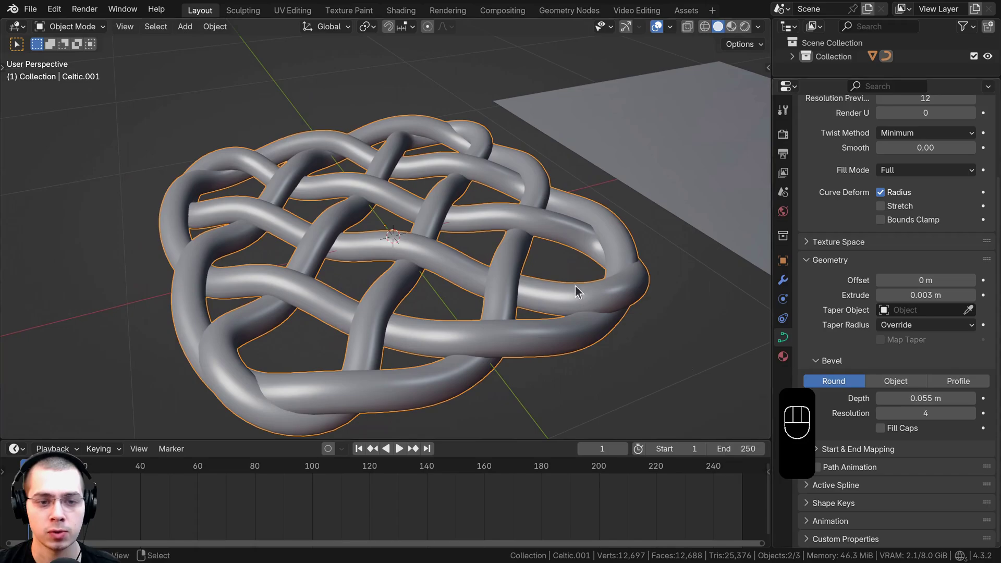
middle_click_drag(574, 285, 361, 230)
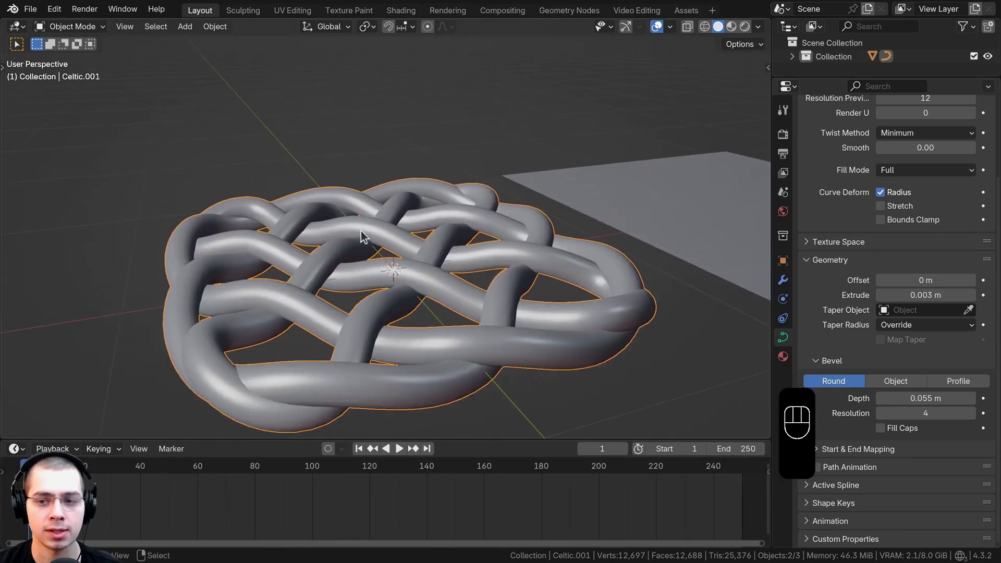
scroll(361, 231, "up", 2)
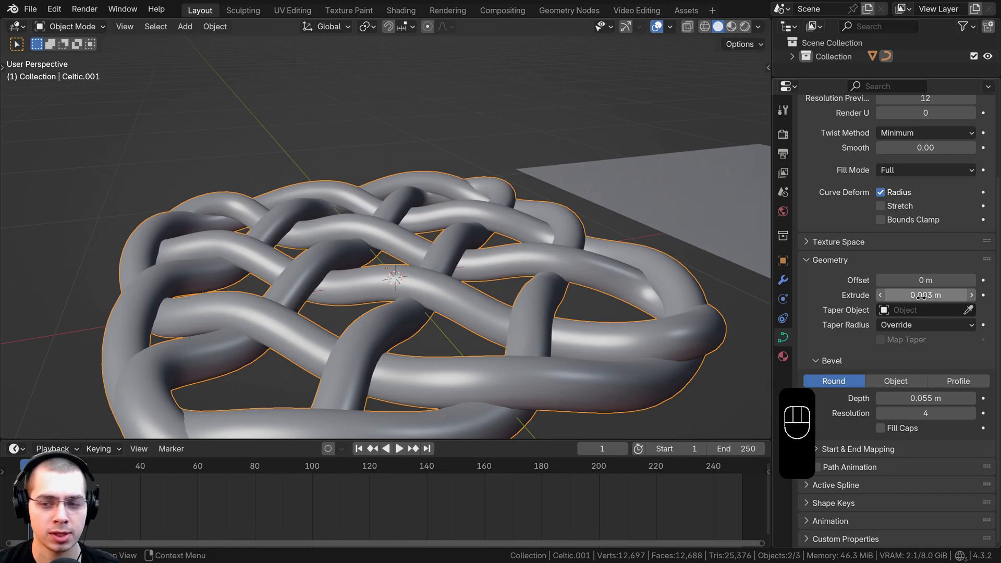
Set the knot's Extrude to 0.125 m and inspect the tall strands from above and the side
left_click_drag(920, 295, 964, 295, "shift")
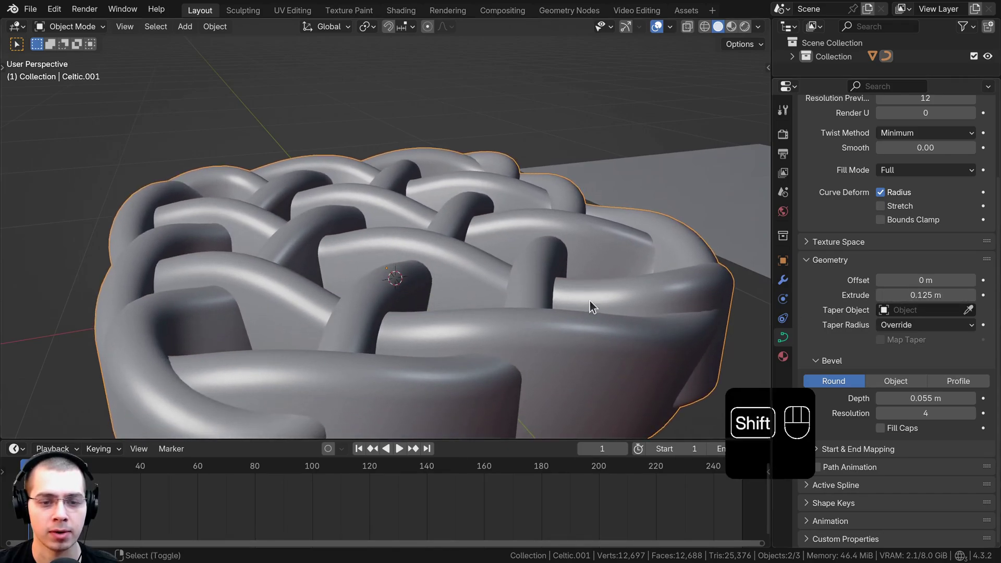
middle_click_drag(589, 301, 533, 210)
scroll(496, 327, "down", 4)
middle_click_drag(482, 260, 521, 288)
scroll(455, 310, "up", 2)
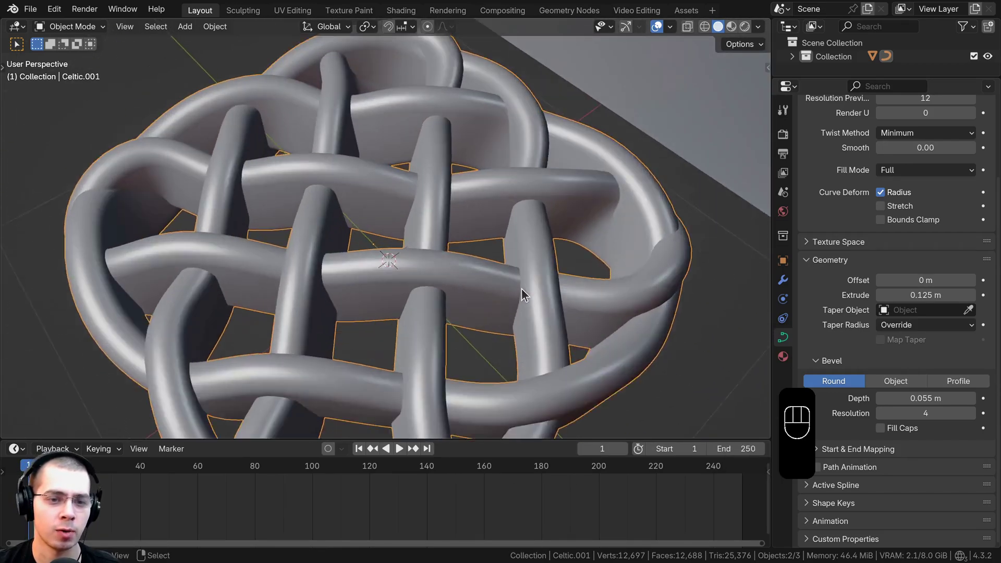
Reduce the knot's Extrude to 0 m so its strands are round
scroll(522, 288, "up", 4)
left_click_drag(920, 295, 897, 295, "shift")
scroll(552, 264, "down", 2)
middle_click_drag(552, 264, 543, 241)
left_click_drag(936, 294, 886, 294, "shift")
middle_click_drag(548, 296, 519, 310)
scroll(552, 300, "down", 2)
Enter Edit Mode on the knot curve and try moving a single control point
key("KP_Decimal")
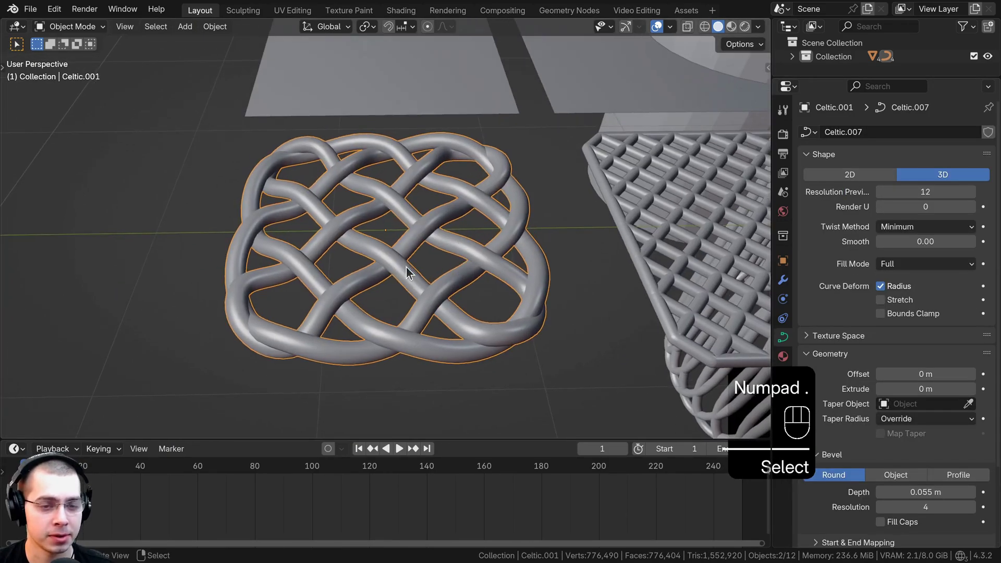
middle_click_drag(417, 222, 399, 200)
key("Tab")
scroll(414, 348, "up", 2)
key("a")
right_click(450, 232)
key("g")
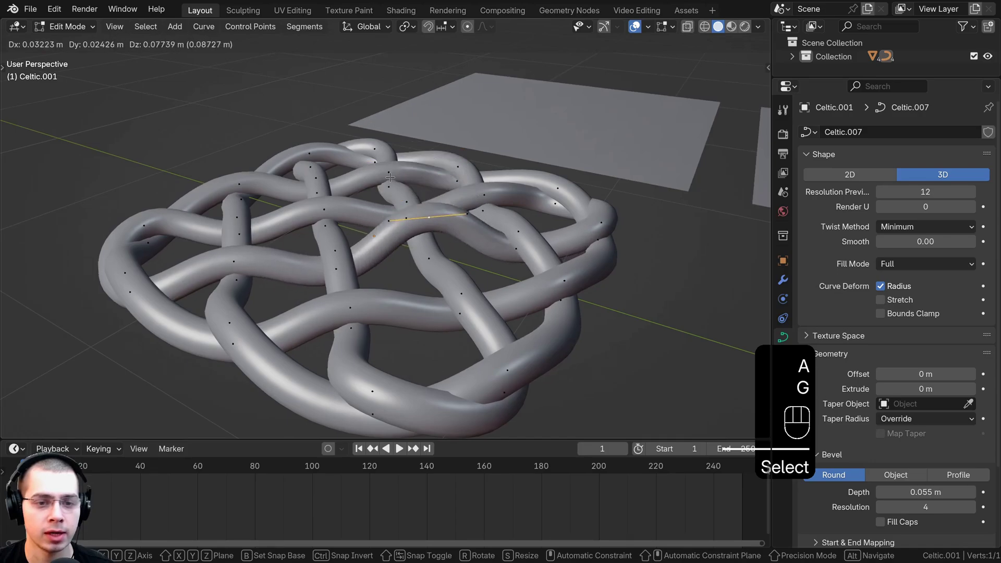
right_click(390, 195)
Box-select a group of the knot's control points and try rotating and moving them
key("b")
left_click_drag(398, 158, 576, 350)
key("r")
right_click(565, 391)
key("g")
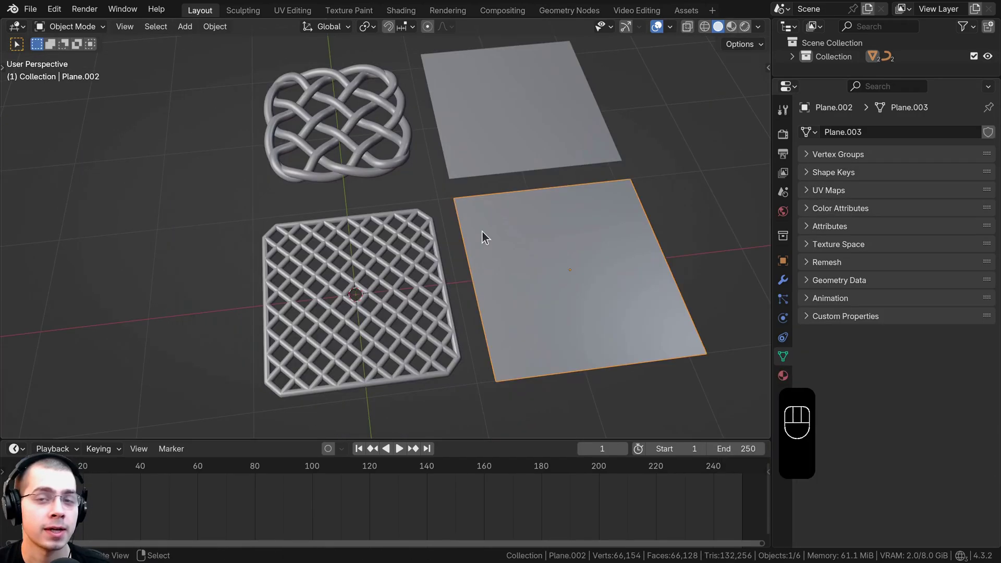
Select both planes and both woven curves, and move them about 4.06 m along the Y axis
middle_click_drag(482, 230, 466, 229, "shift")
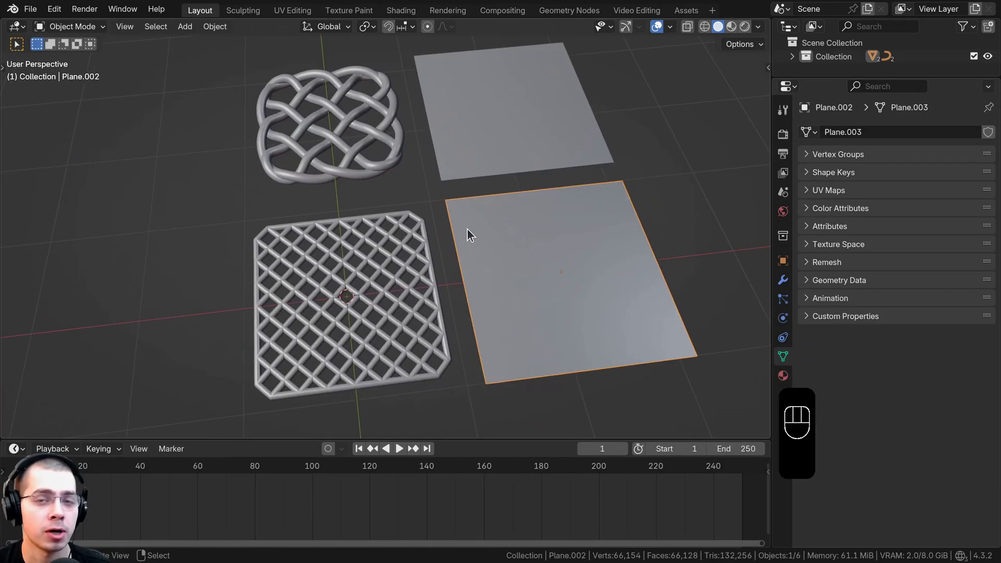
scroll(411, 230, "up", 1)
middle_click_drag(405, 230, 394, 200, "shift")
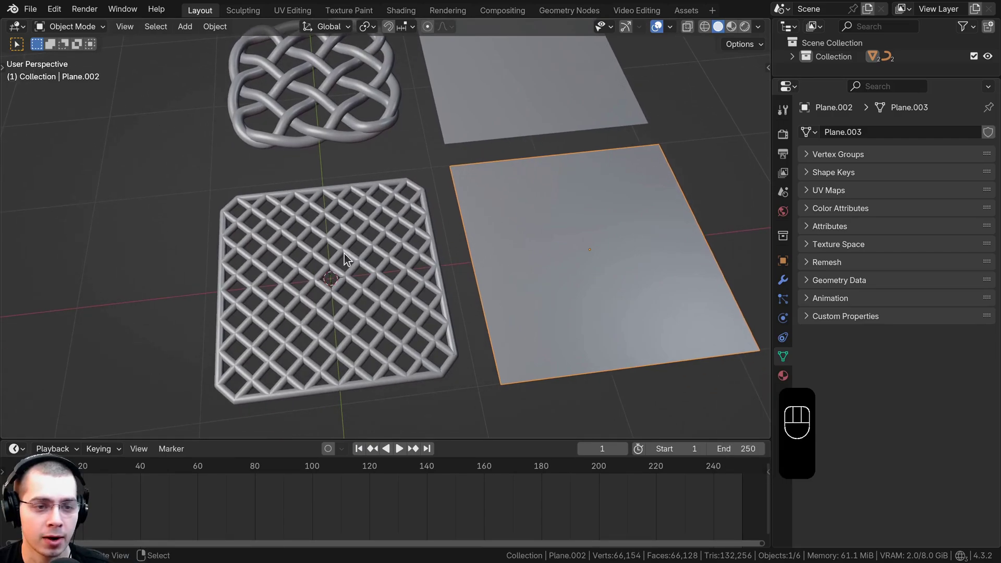
scroll(341, 233, "down", 1)
middle_click_drag(345, 229, 359, 257, "shift")
scroll(360, 256, "down", 3)
key("b")
left_click_drag(293, 99, 497, 257)
middle_click_drag(496, 257, 546, 263)
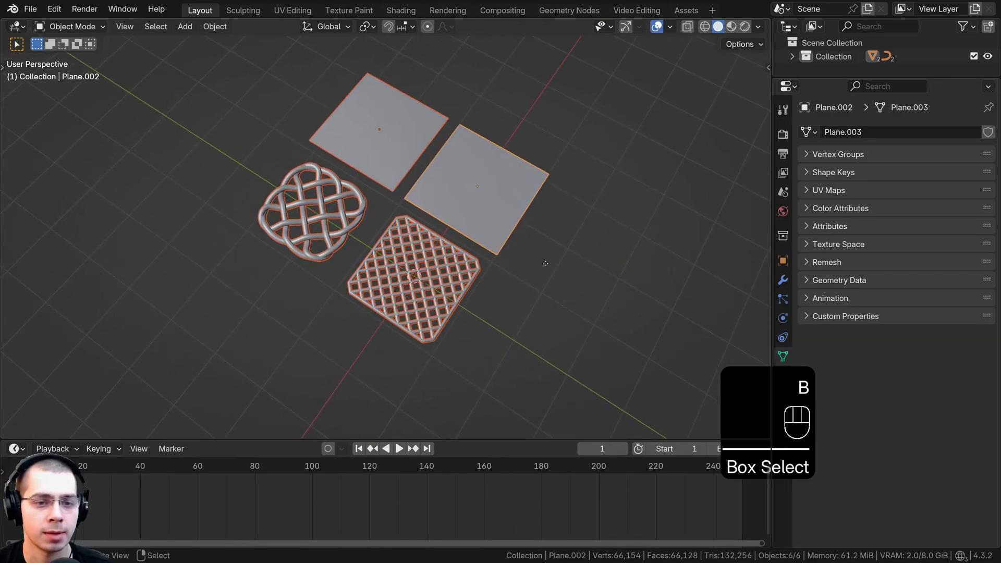
key("g")
left_click(417, 187)
middle_click_drag(418, 188, 365, 157)
Add a 32-vertex cylinder with 1 m radius at the origin and stretch it taller along Z in Edit Mode
key("shift+a")
mouse_move(324, 108)
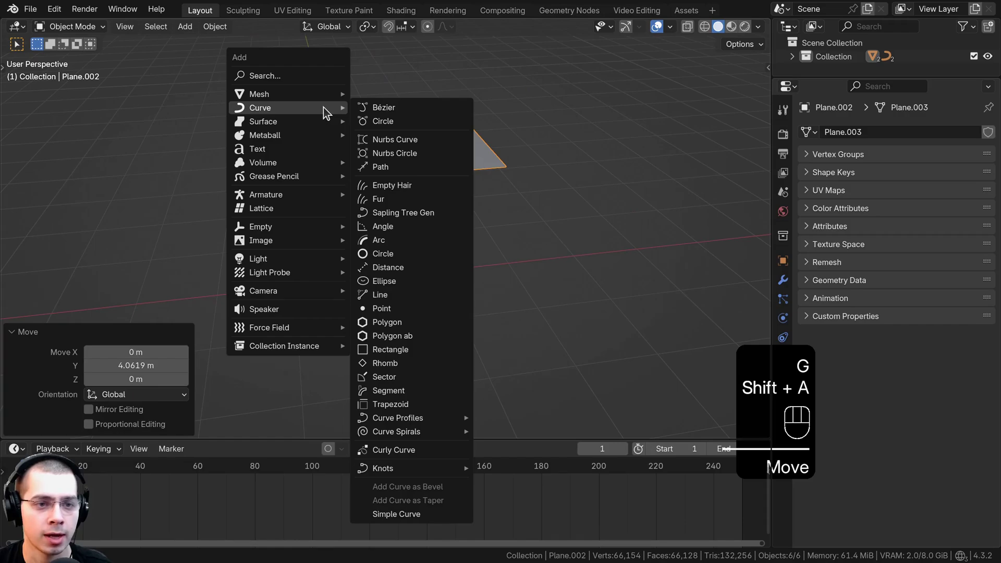
left_click(388, 161)
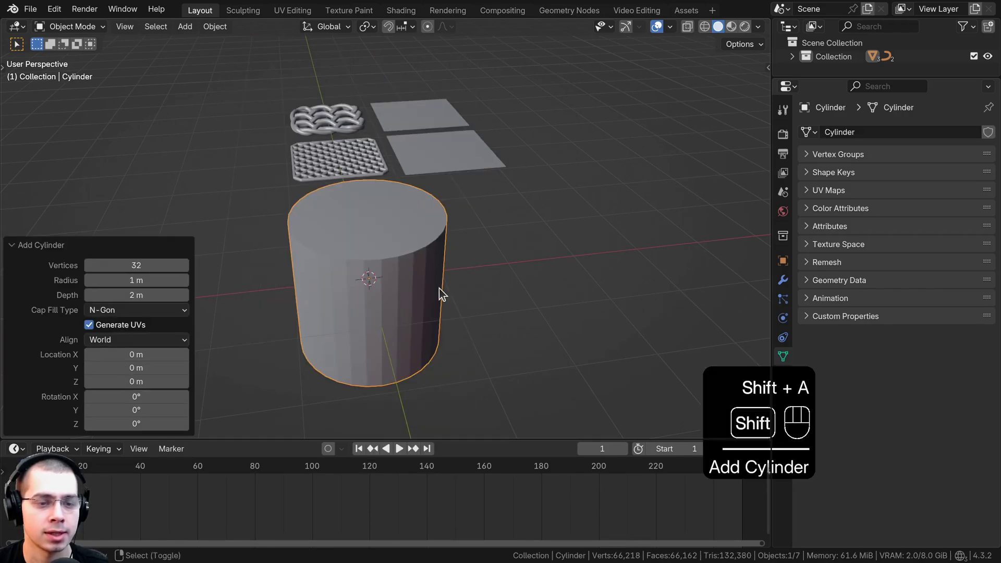
key("Tab")
key("s")
key("z")
left_click(476, 144)
key("Tab")
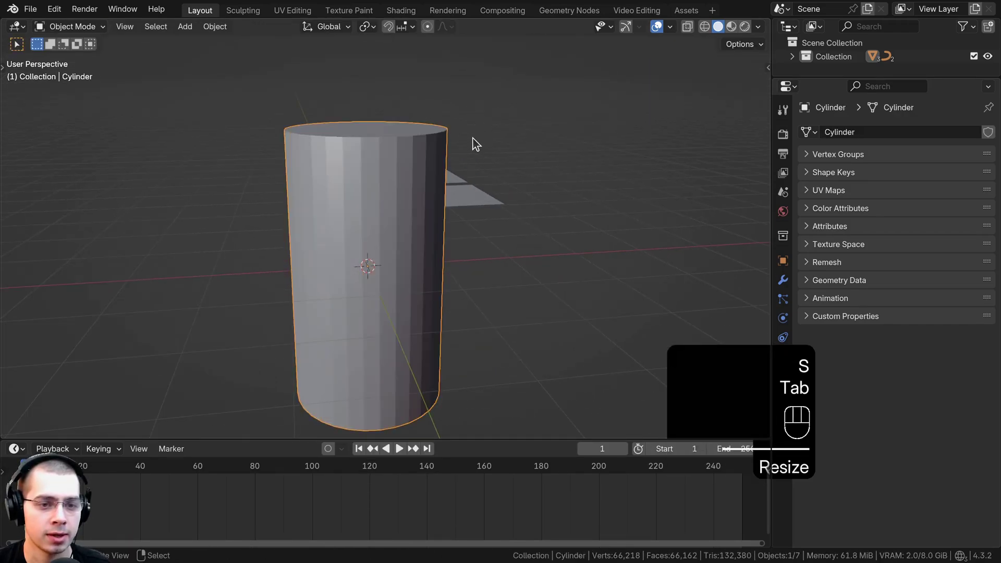
Move the cylinder about 2.68 m along the X axis and generate Celtic Links from it at the origin
scroll(404, 260, "down", 3)
key("g")
key("x")
left_click(534, 141)
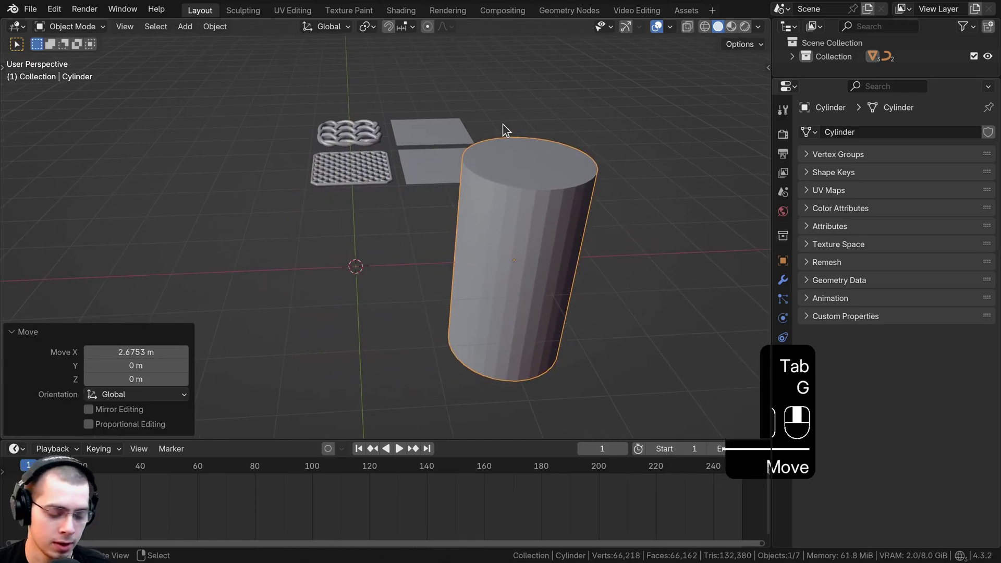
key("F3")
left_click(630, 135)
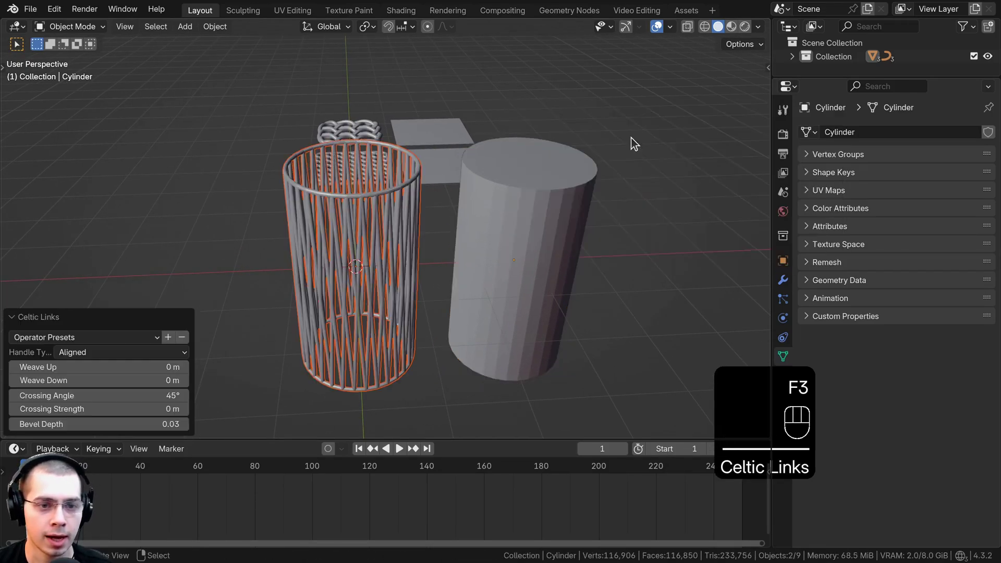
Compare the source cylinder's long side faces in Edit Mode with the vertical strands of its woven curve
middle_click_drag(437, 299, 489, 302, "shift")
scroll(490, 301, "up", 2)
middle_click_drag(641, 240, 527, 180)
key("Tab")
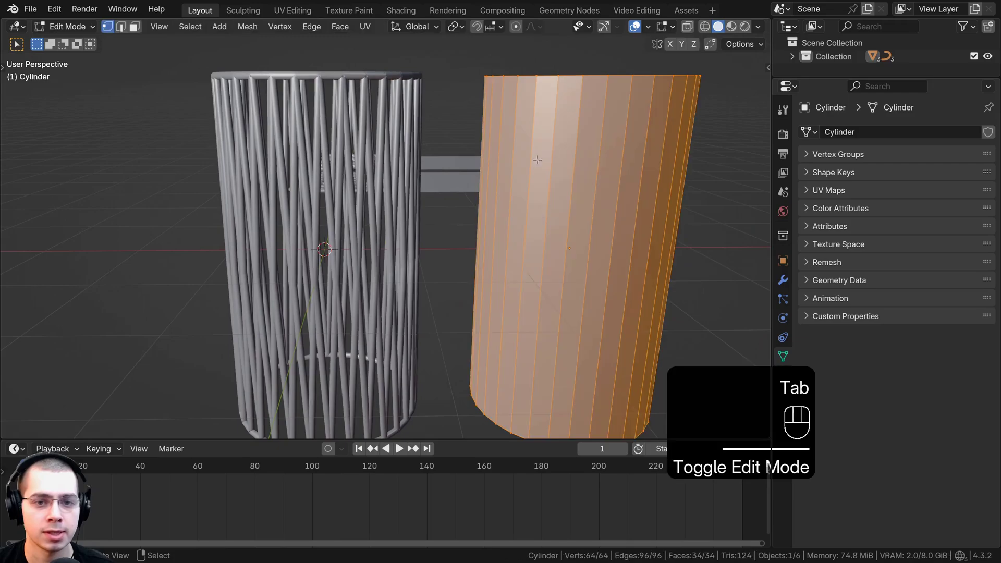
scroll(536, 151, "down", 3)
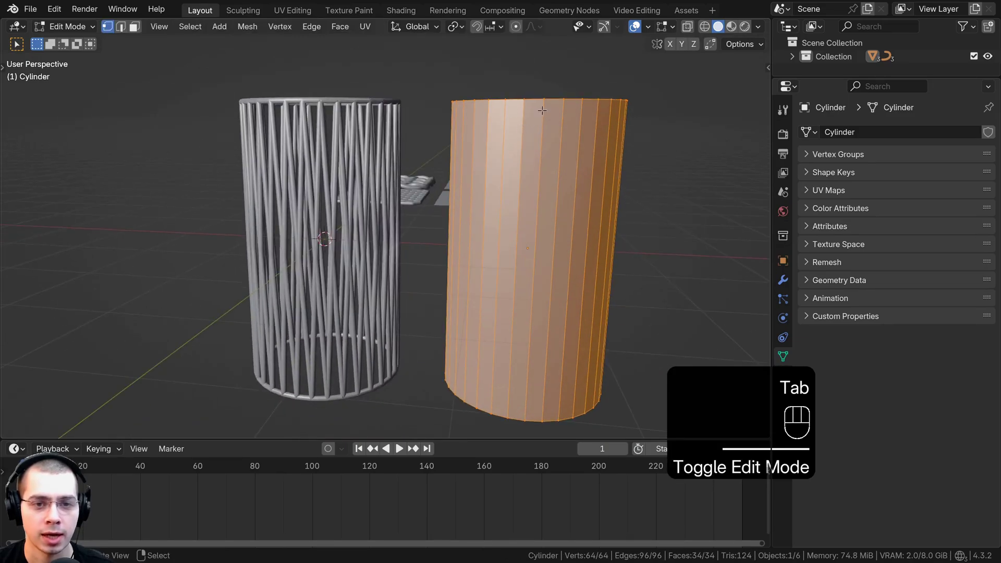
key("Tab")
middle_click_drag(383, 192, 454, 186, "shift")
Select the woven curve together with its source cylinder and move both about 2 m along the Y axis
right_click(455, 186)
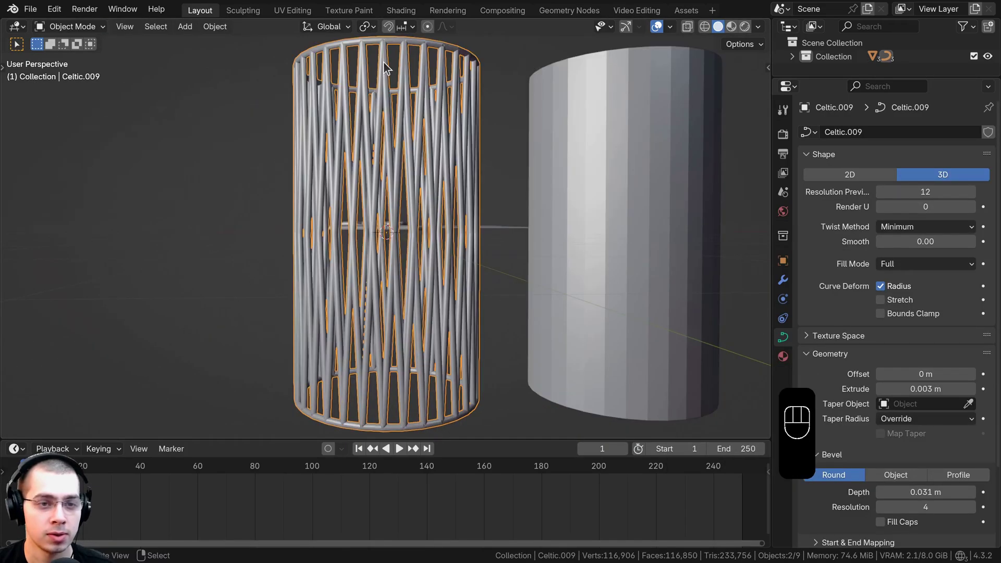
middle_click_drag(348, 166, 364, 206)
left_click(550, 279, "shift")
middle_click_drag(550, 279, 561, 286)
key("g")
middle_click_drag(539, 266, 489, 219)
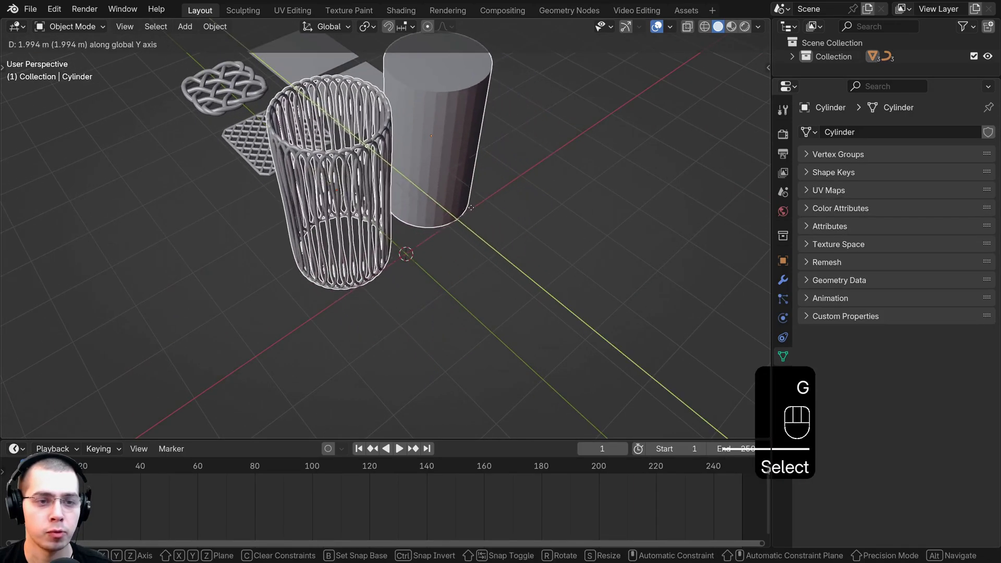
left_click(455, 190)
Duplicate the solid cylinder and place the copy in front of the original
left_click(424, 141)
key("shift+d")
middle_click_drag(433, 146, 391, 191)
left_click(540, 202)
Add 12 evenly spaced horizontal loop cuts around the duplicated cylinder's side in Edit Mode
key("Tab")
key("a")
scroll(412, 195, "up", 5)
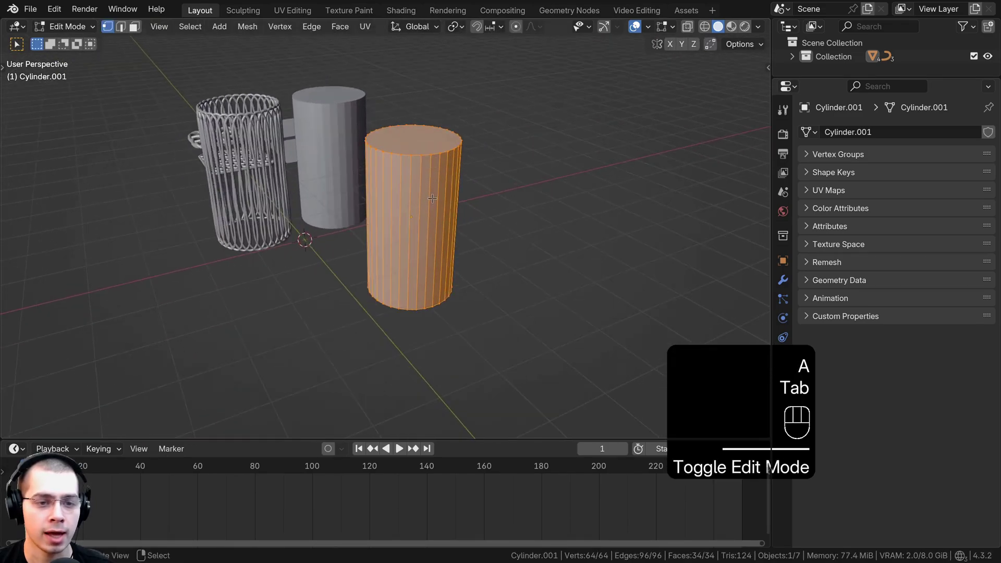
key("ctrl+r")
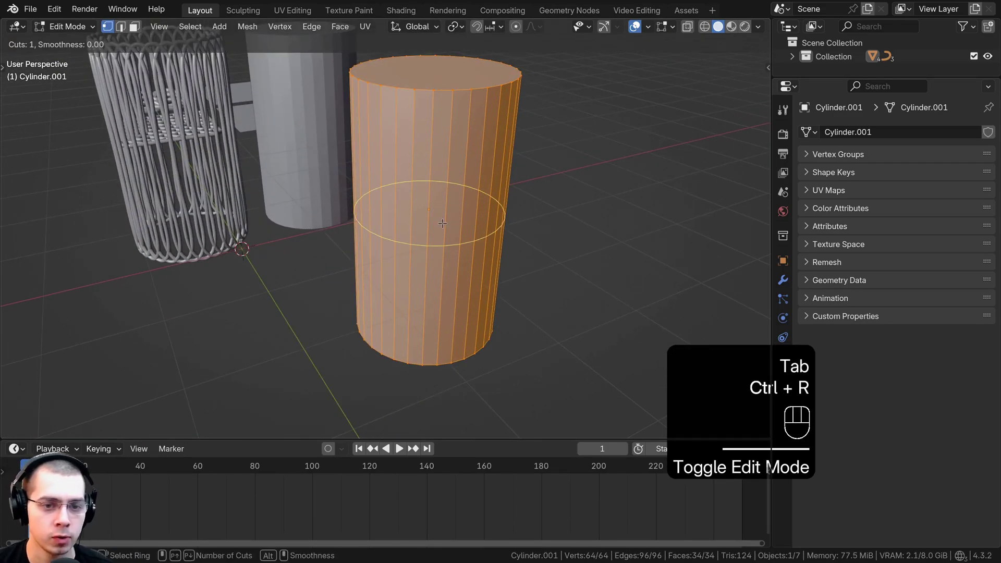
scroll(442, 224, "up", 11)
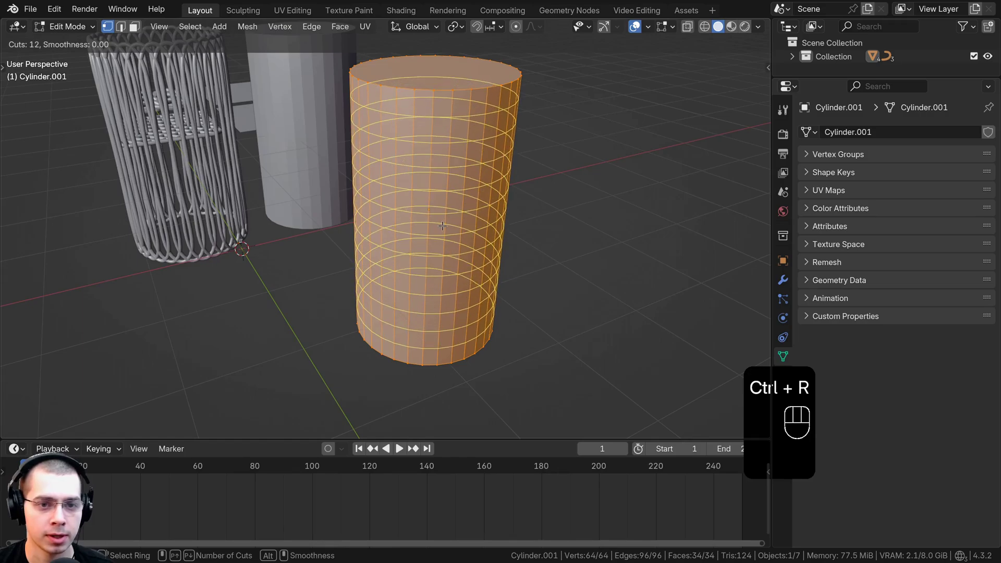
left_click(442, 225)
right_click(442, 225)
Select the duplicated cylinder's top face and inset it three times to form concentric rings
scroll(404, 151, "up", 5)
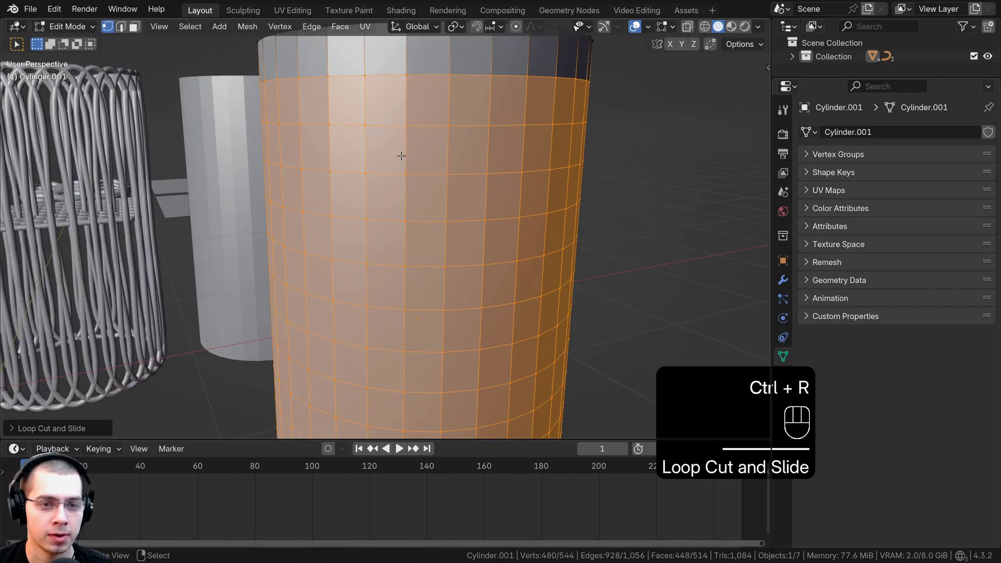
scroll(450, 128, "down", 2)
middle_click_drag(449, 129, 436, 219)
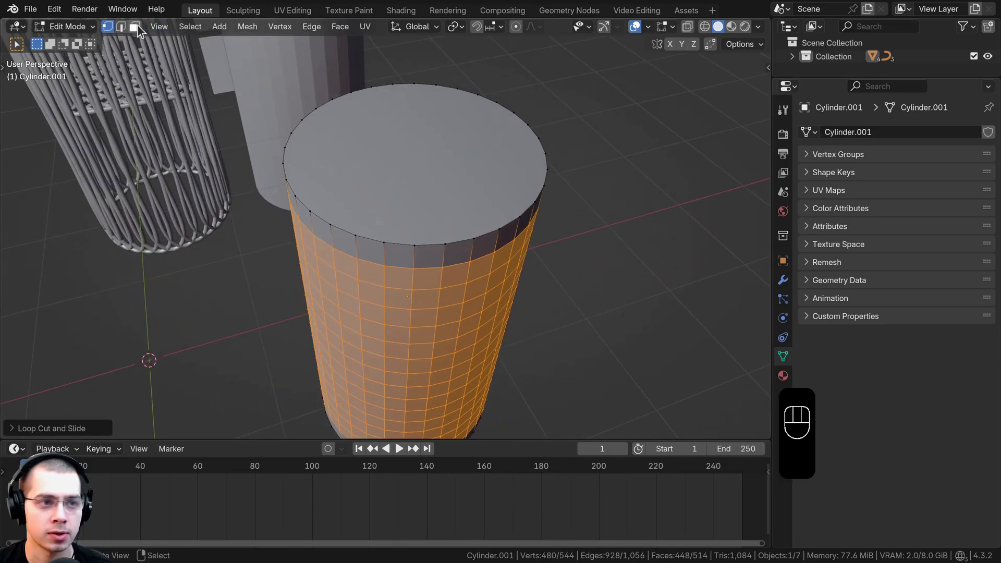
left_click(135, 26)
left_click(451, 150)
middle_click_drag(648, 181, 655, 194)
key("i")
left_click(646, 159)
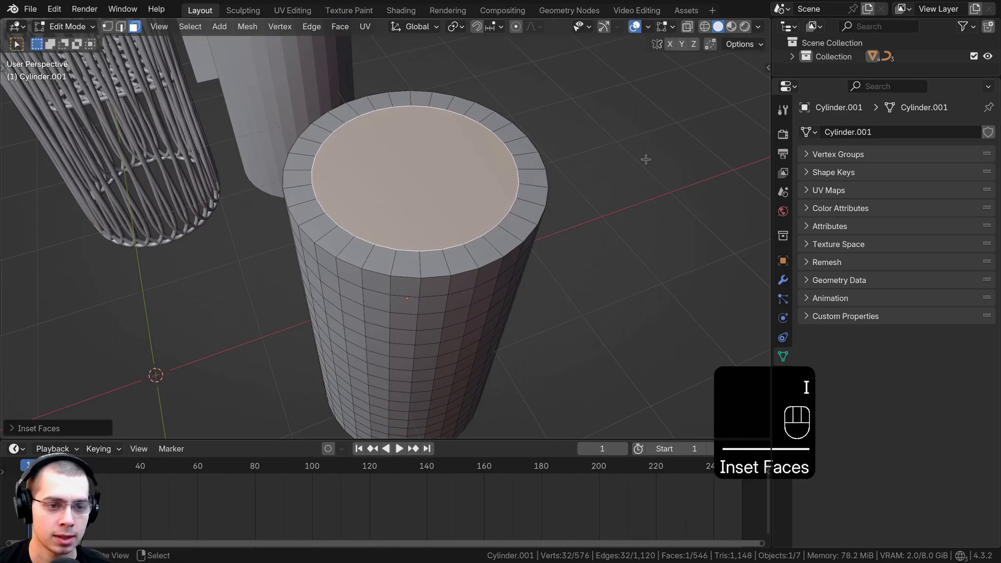
key("i")
left_click(611, 156)
key("i")
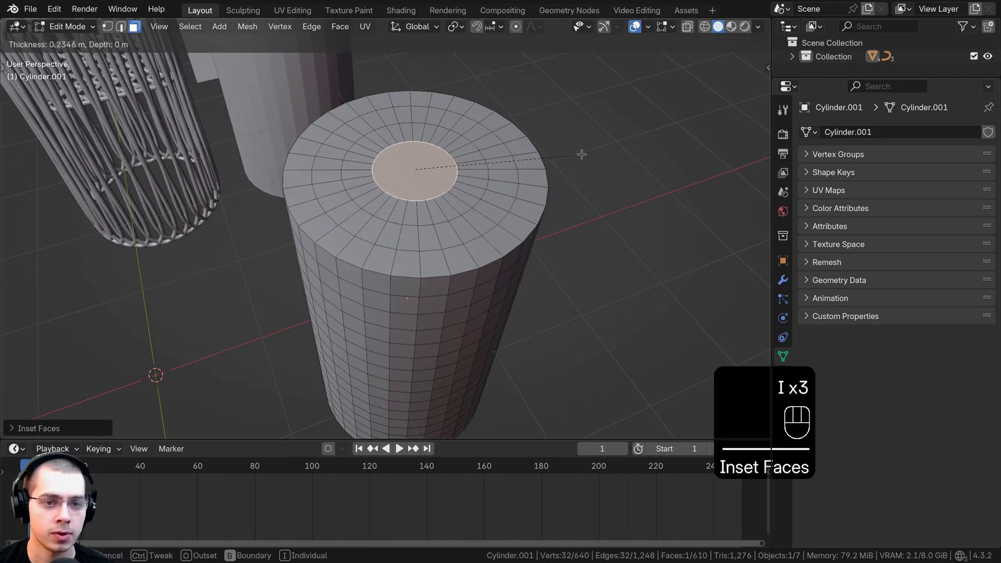
Return to Object Mode and generate Celtic Links from the subdivided cylinder
key("Tab")
middle_click_drag(311, 233, 379, 155, "shift")
key("g")
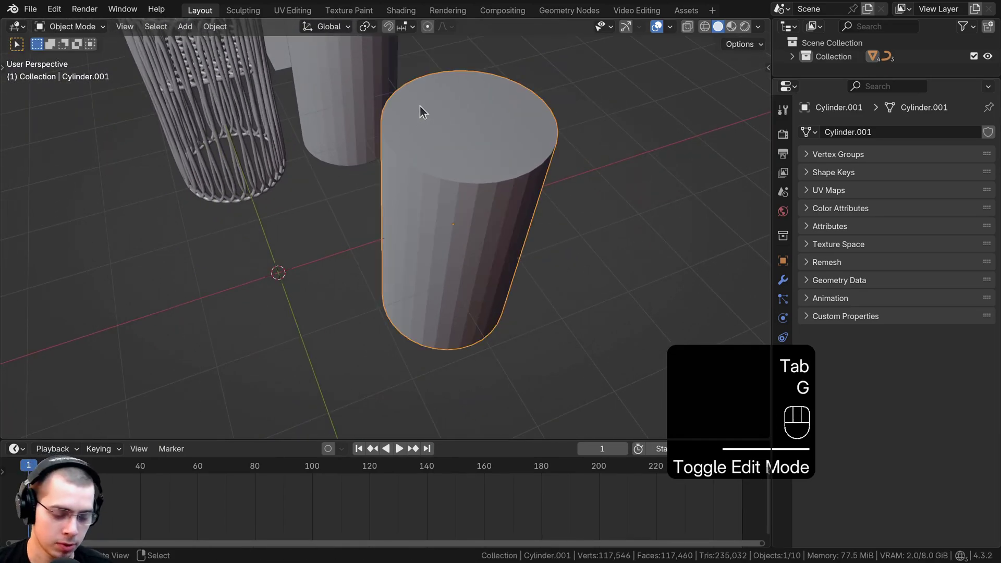
key("F3")
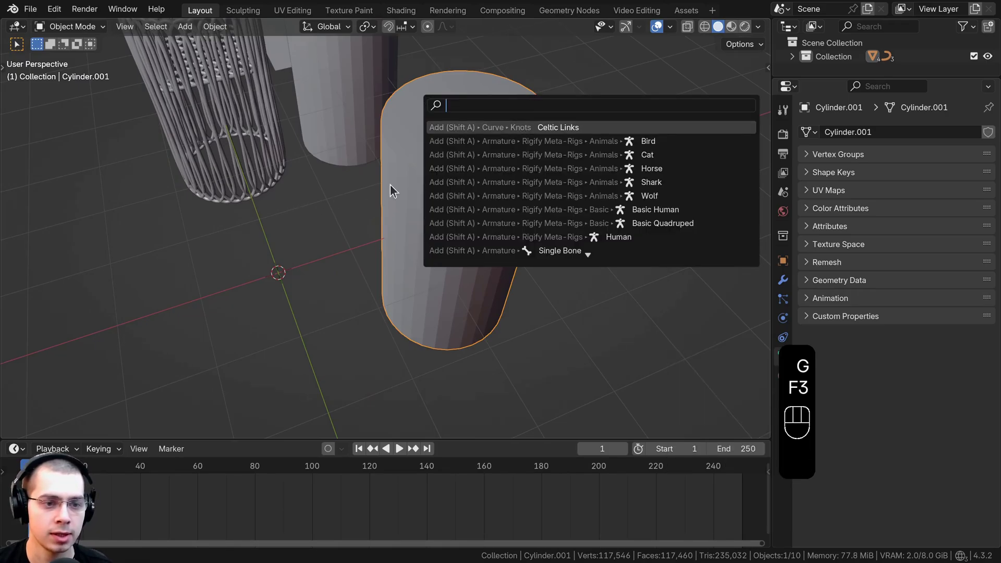
key("Return")
Examine the woven cylinder's sides and top, comparing the pattern with the source cylinder's face grid
mouse_move(390, 183)
middle_mouse_down()
mouse_move(333, 165)
mouse_move(373, 188)
middle_mouse_up()
middle_click_drag(373, 188, 269, 247)
scroll(413, 242, "up", 2)
scroll(283, 236, "down", 4)
right_click(365, 245)
key("a")
scroll(428, 245, "up", 3)
middle_click_drag(438, 247, 565, 221)
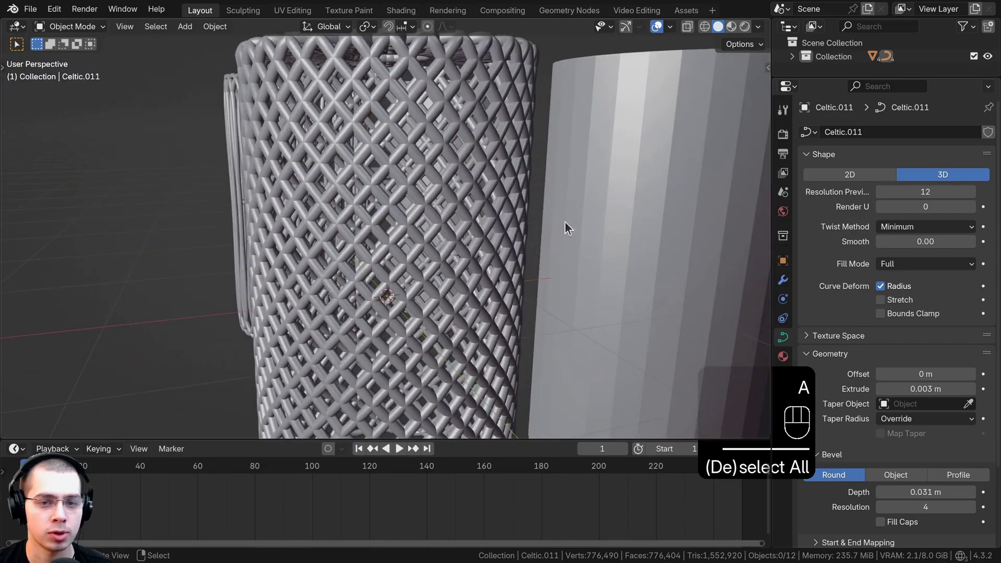
left_click(593, 219)
key("Tab")
key("a")
key("a")
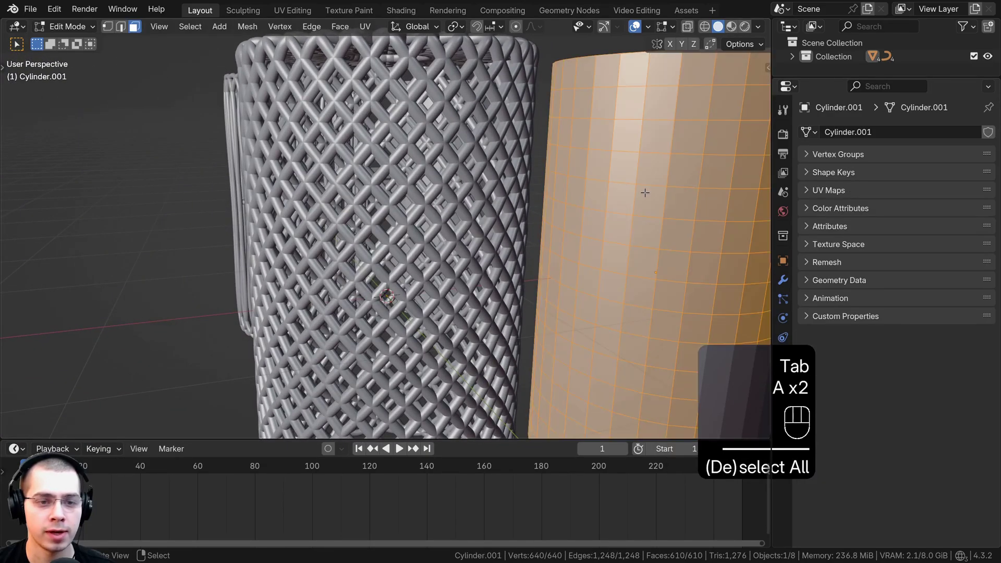
key("Tab")
scroll(469, 213, "down", 3)
middle_click_drag(447, 213, 477, 232)
right_click(422, 172)
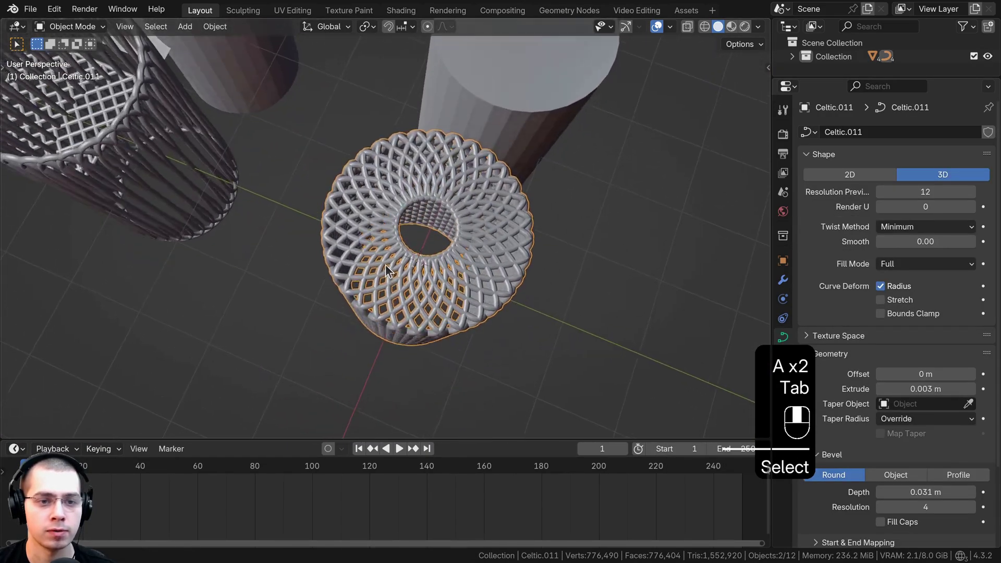
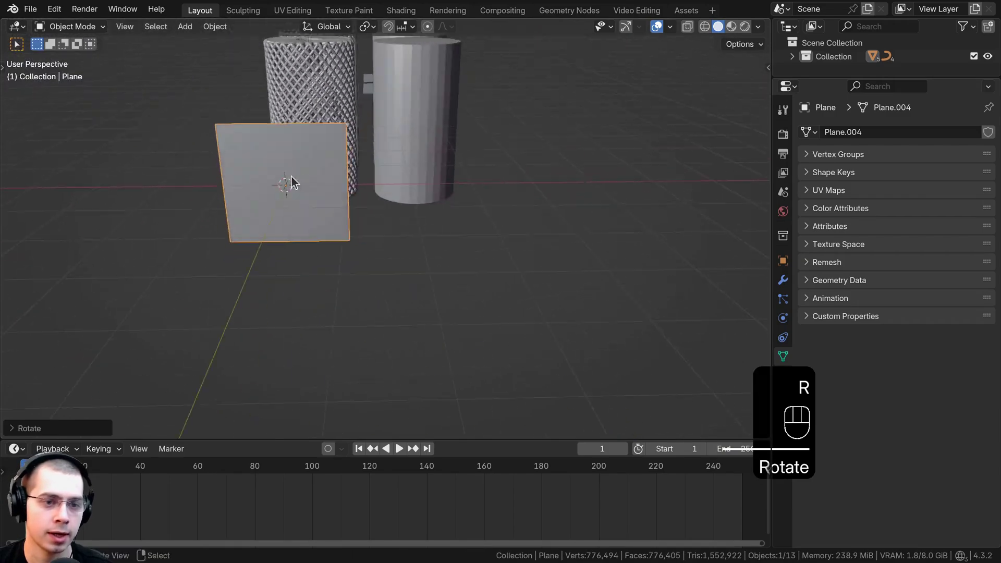
Move the upright plane along the X axis, clear of the origin and beside the solid cylinders
key("g")
key("x")
left_click(591, 240)
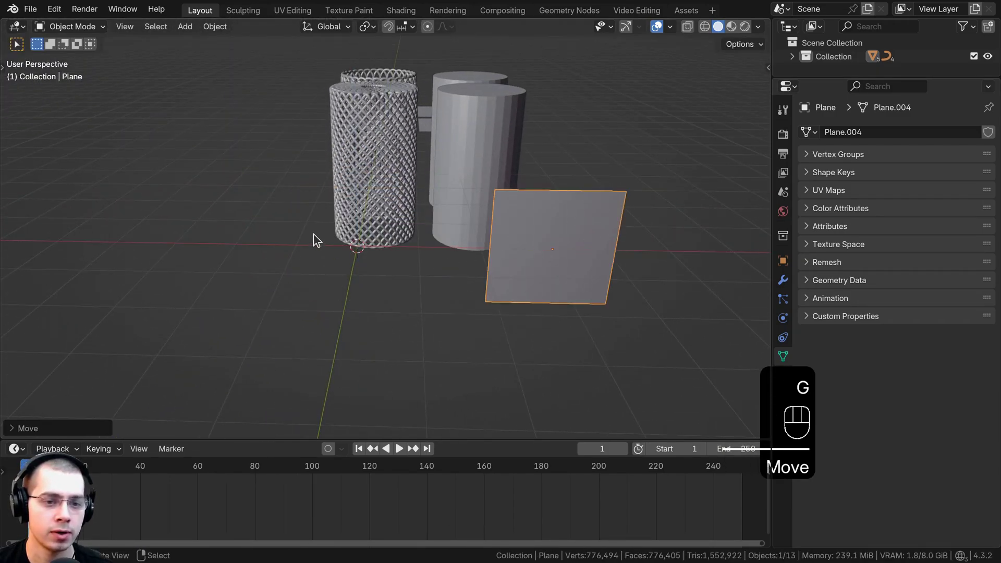
key("g")
key("x")
left_click(451, 296)
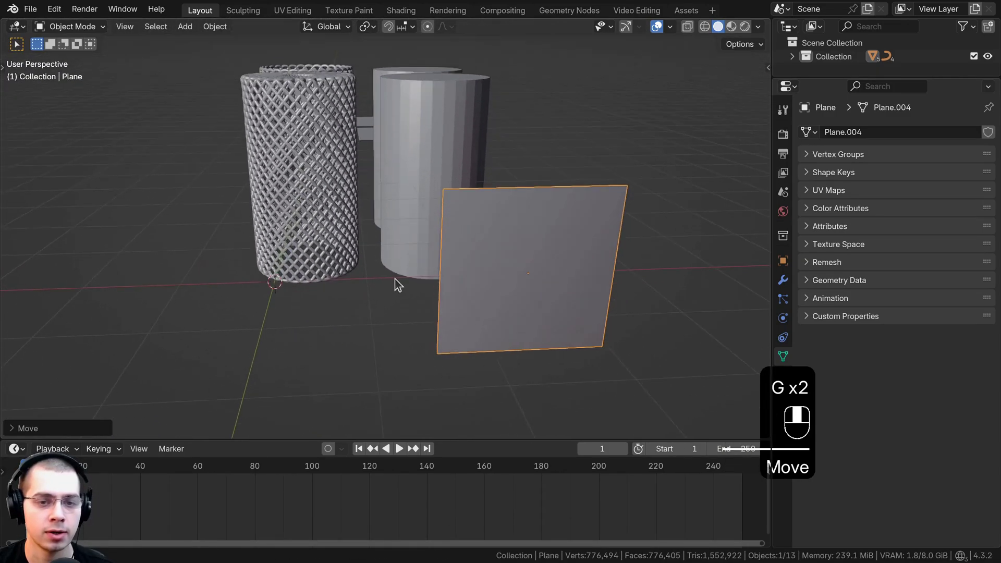
Subdivide the upright plane five times in Edit Mode and return to Object Mode
key("Tab")
middle_click_drag(430, 148, 424, 146)
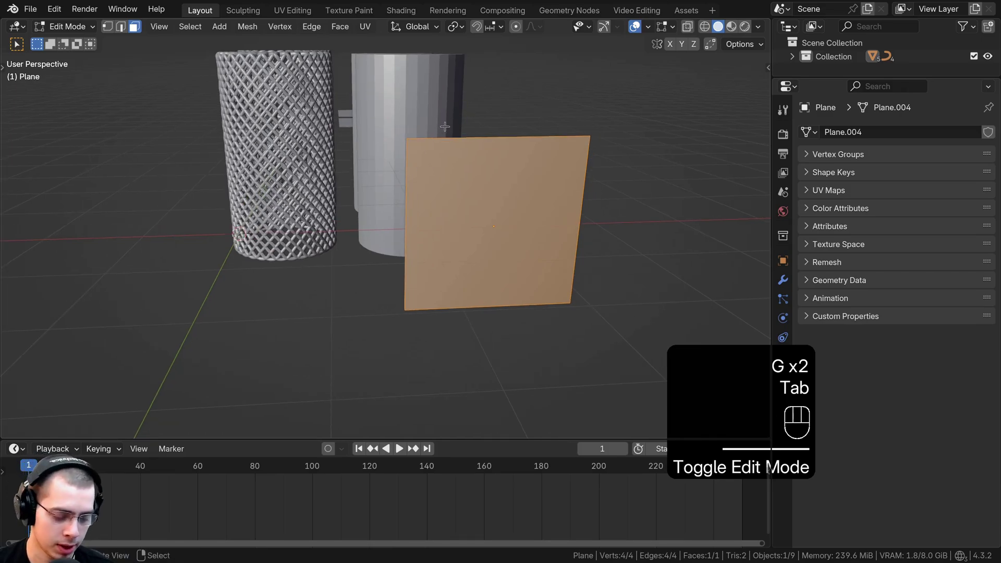
key("ctrl+e")
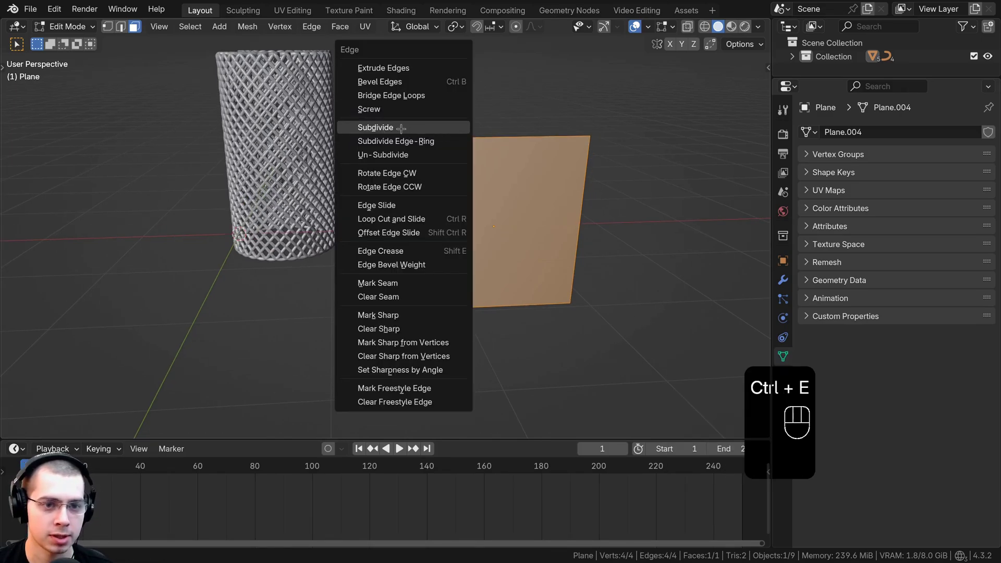
left_click(445, 127)
key("ctrl+e")
left_click(407, 135)
key("ctrl+e")
left_click(404, 129)
key("ctrl+e")
left_click(404, 130)
key("ctrl+e")
left_click(404, 129)
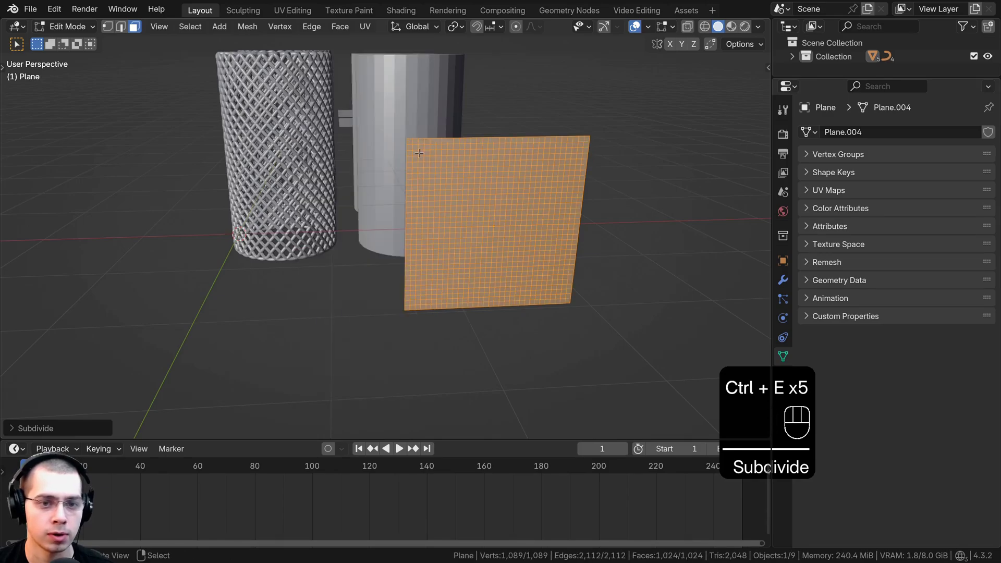
scroll(404, 129, "up", 2)
key("Tab")
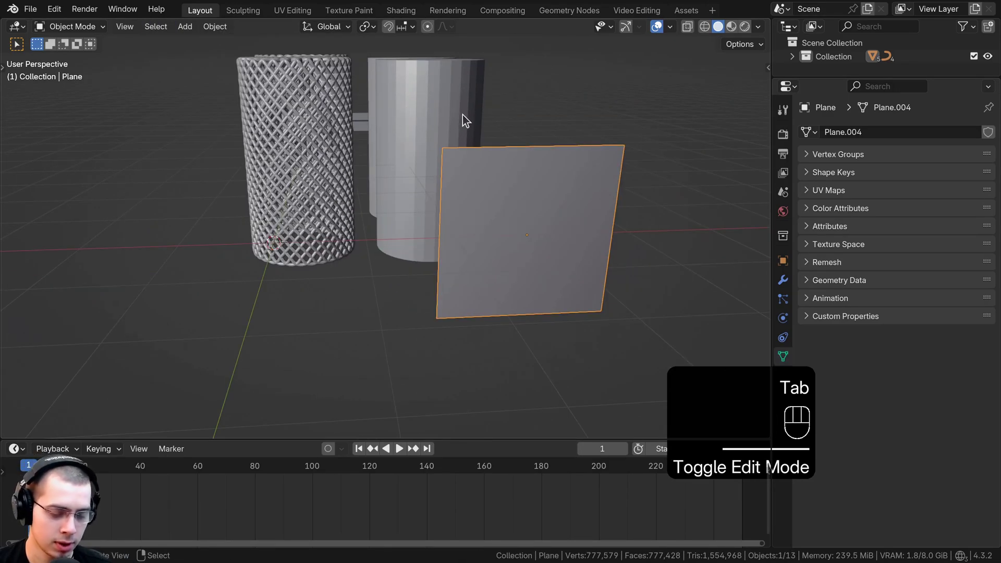
Try generating Celtic Links from the subdivided plane, then delete the flat-lying weave
key("F3")
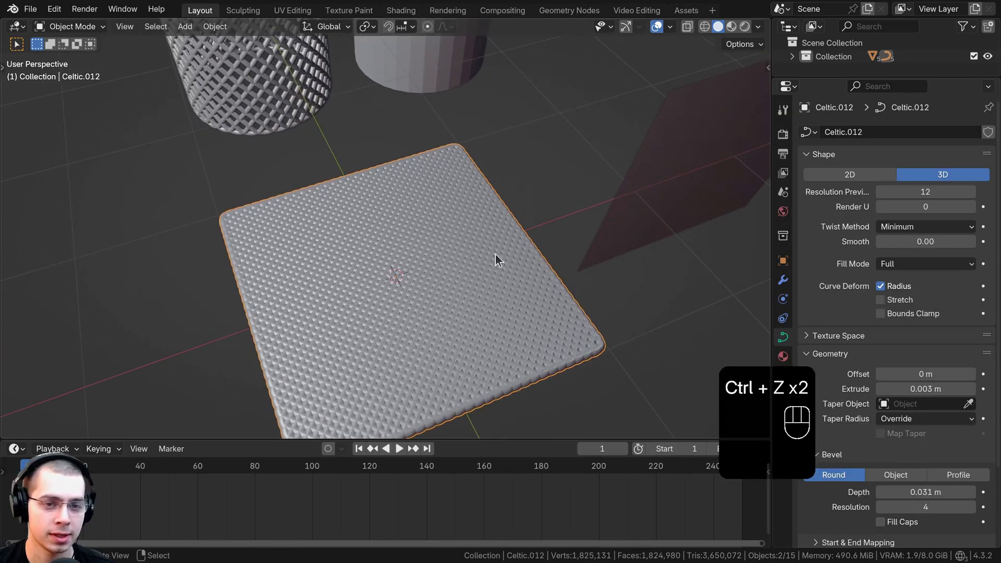
middle_click_drag(495, 254, 365, 188)
scroll(435, 184, "down", 1)
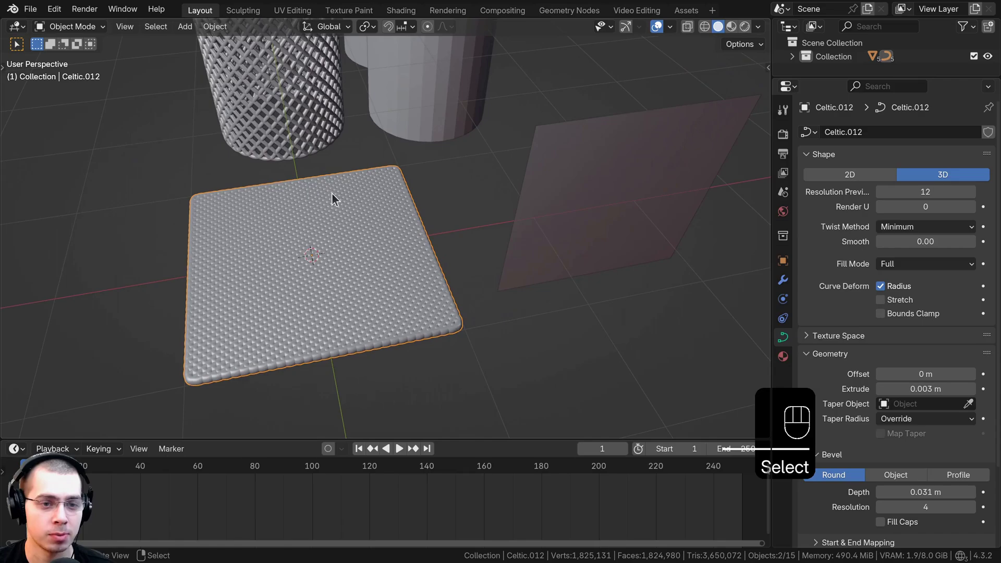
scroll(316, 190, "up", 2)
key("x")
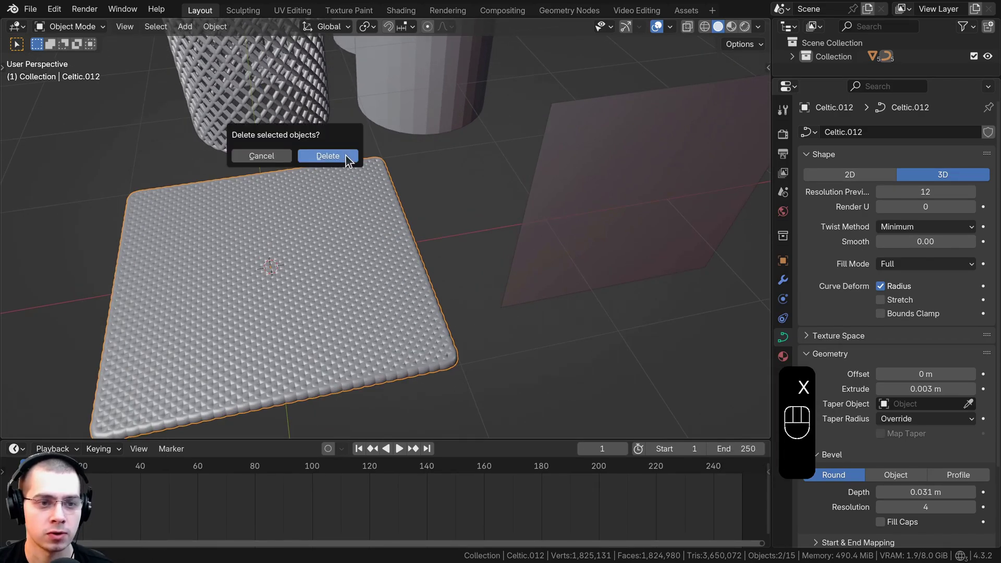
left_click(327, 156)
Apply the upright plane's rotation and generate Celtic Links from it again
left_click(592, 196)
middle_click_drag(592, 196, 506, 195, "shift")
key("ctrl+a")
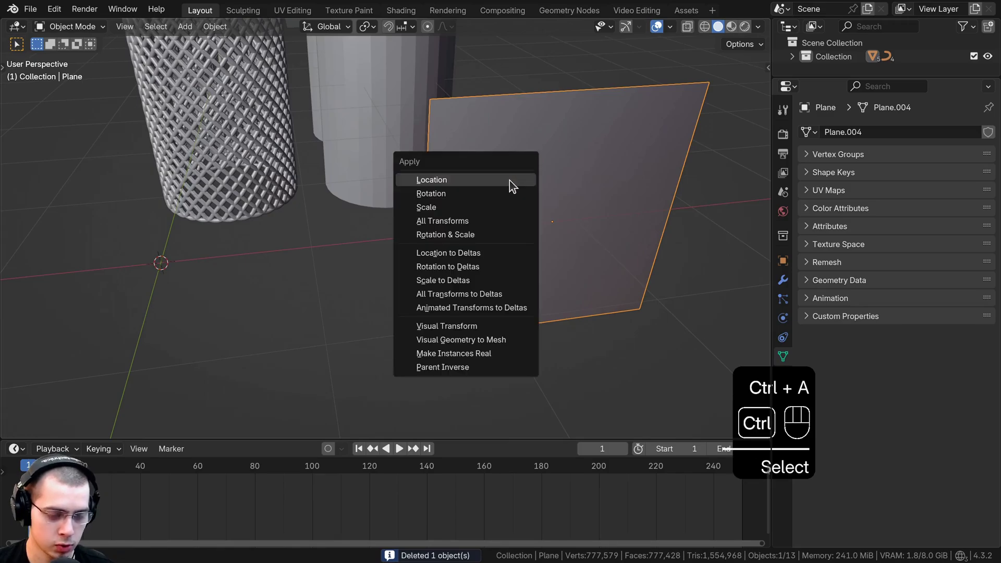
left_click(458, 194)
key("F3")
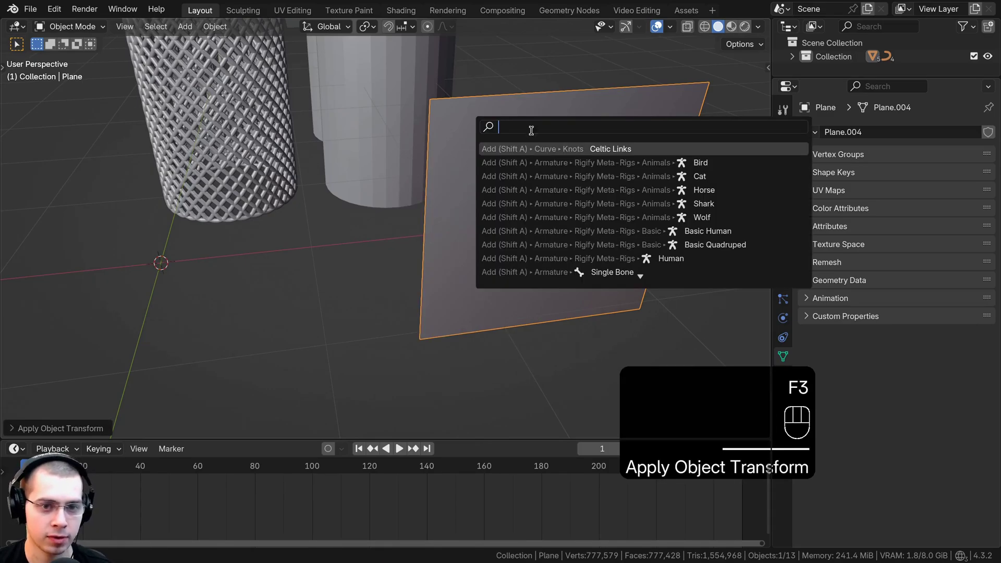
middle_click_drag(207, 270, 402, 203, "shift")
middle_click_drag(402, 203, 418, 255)
Set the plane's Celtic Links to Weave Up -0.01 m and Weave Down 0.01 m
left_click(40, 427)
middle_click_drag(233, 255, 198, 292)
left_click(121, 370)
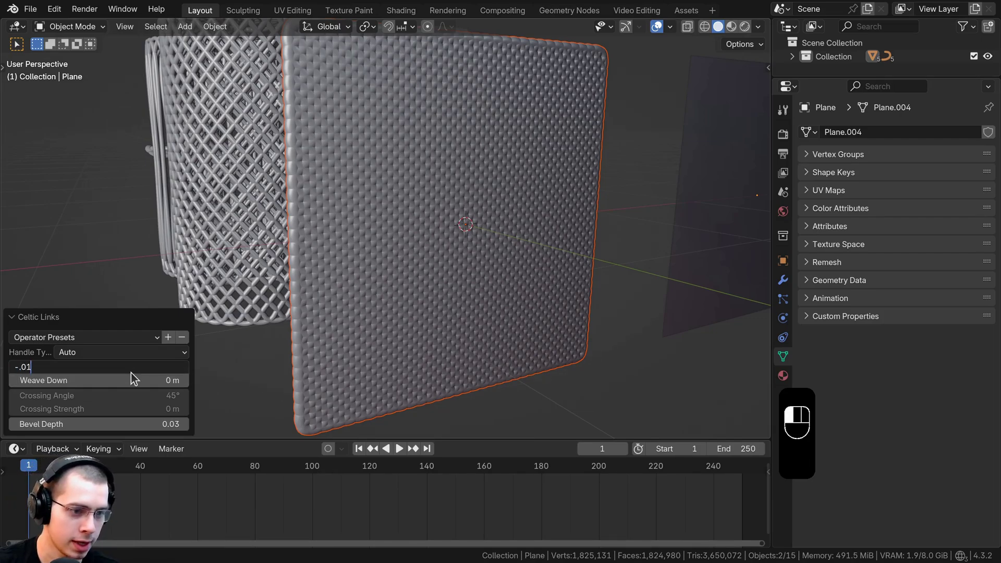
key("Tab")
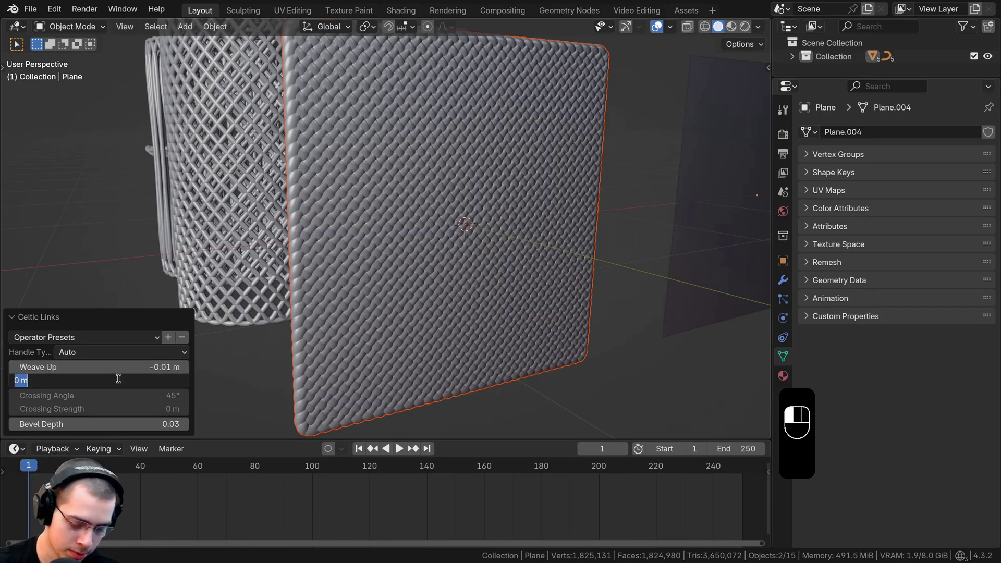
type(".0")
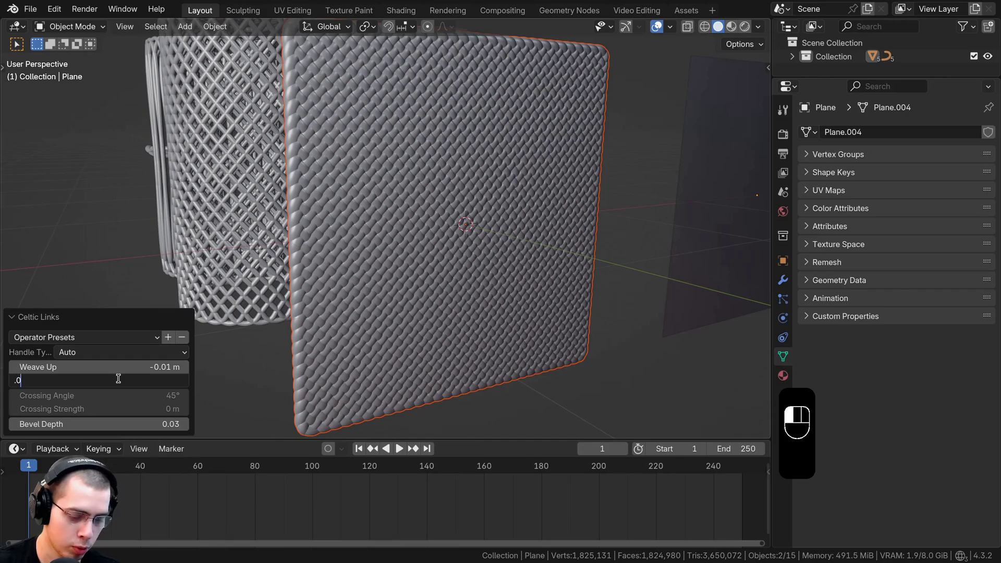
type("1")
key("Return")
scroll(335, 175, "up", 3)
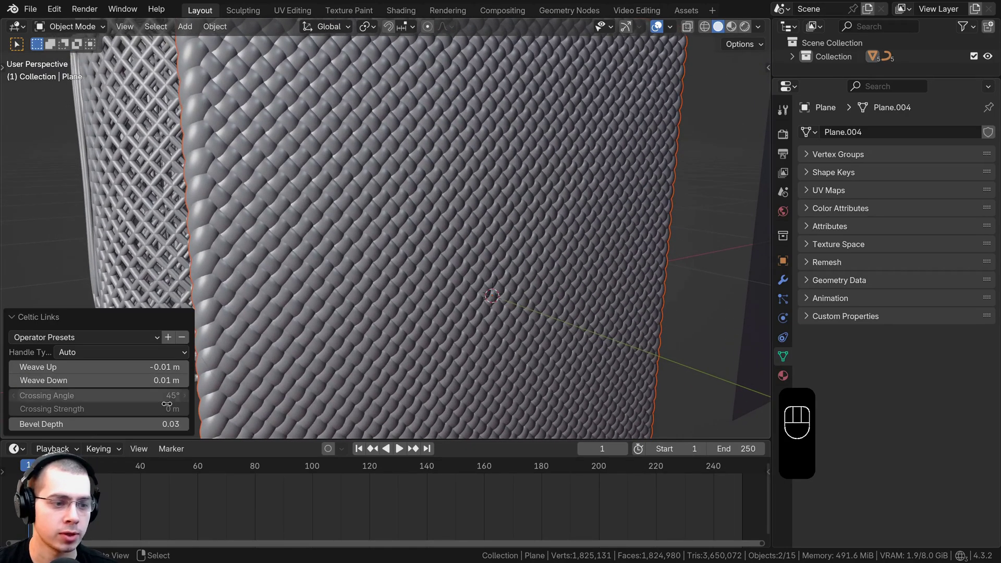
Thin the plane's woven strands by setting the Bevel Depth to 0.002
left_click(117, 427)
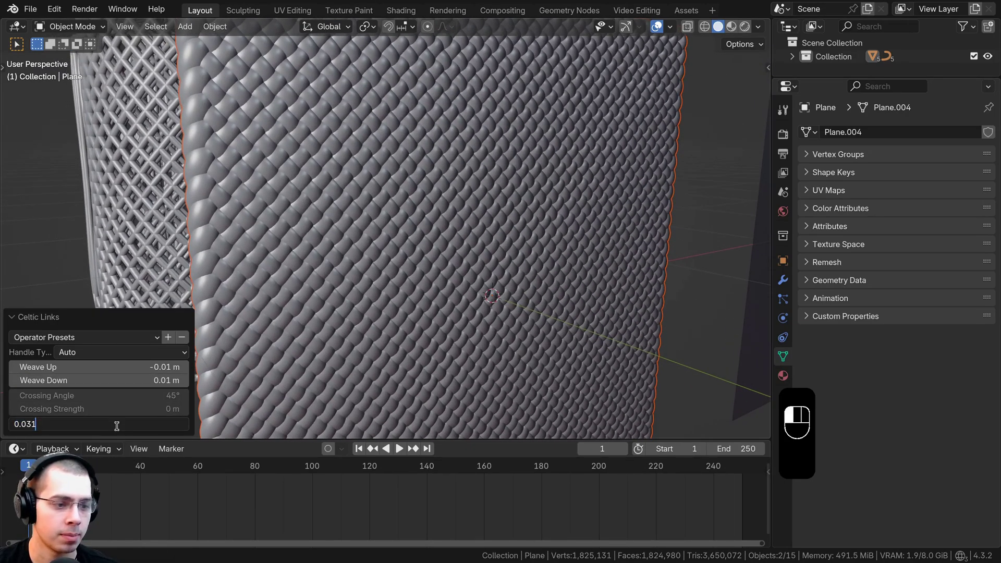
key("BackSpace")
type("02")
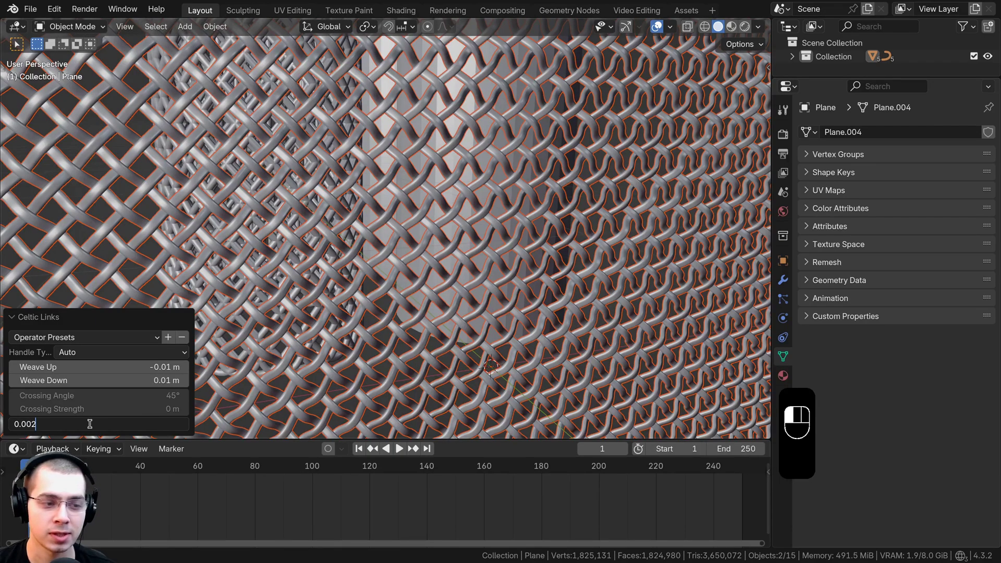
key("Return")
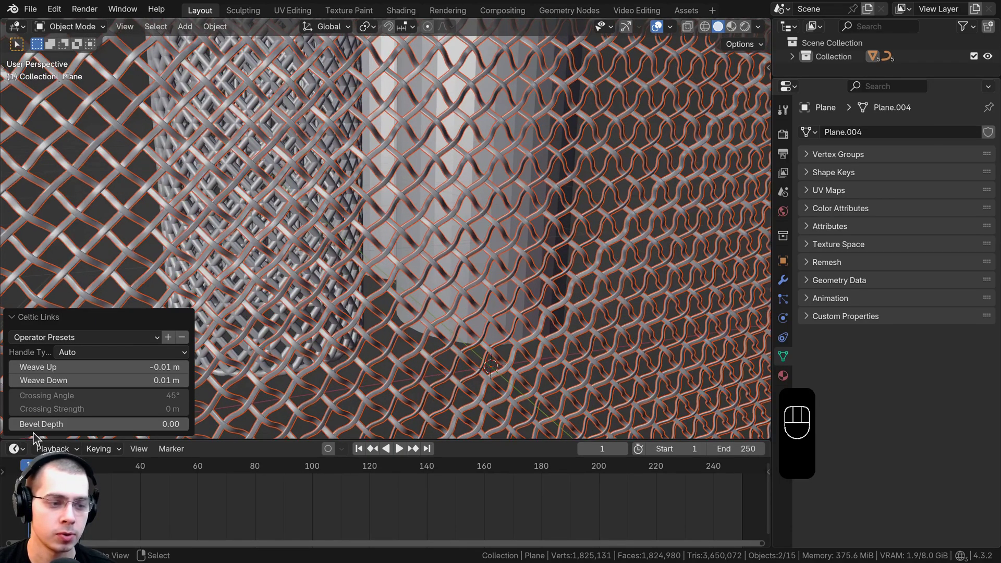
scroll(368, 232, "down", 2)
scroll(343, 253, "down", 3)
middle_click_drag(368, 228, 369, 179, "shift")
scroll(374, 256, "up", 6)
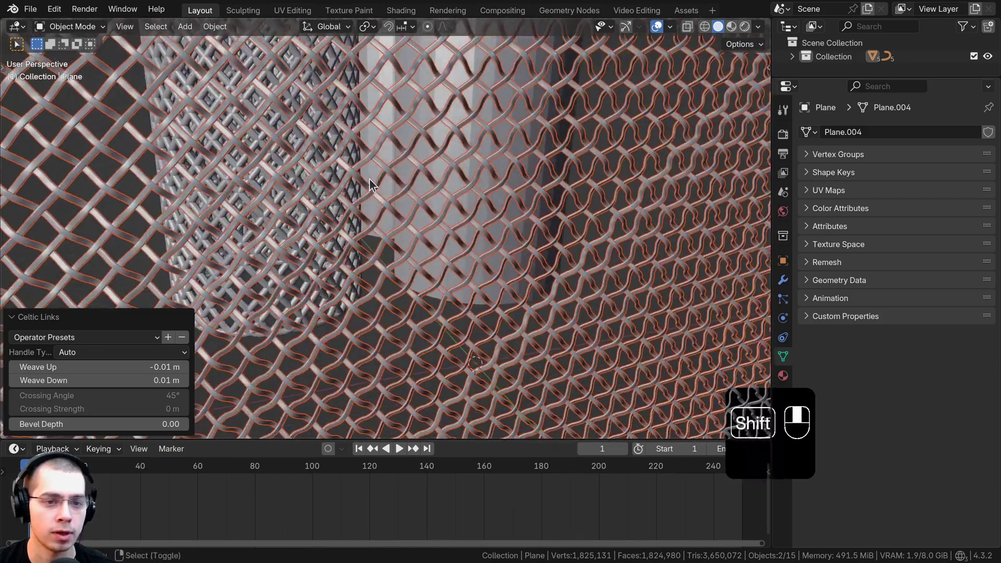
left_click(76, 352)
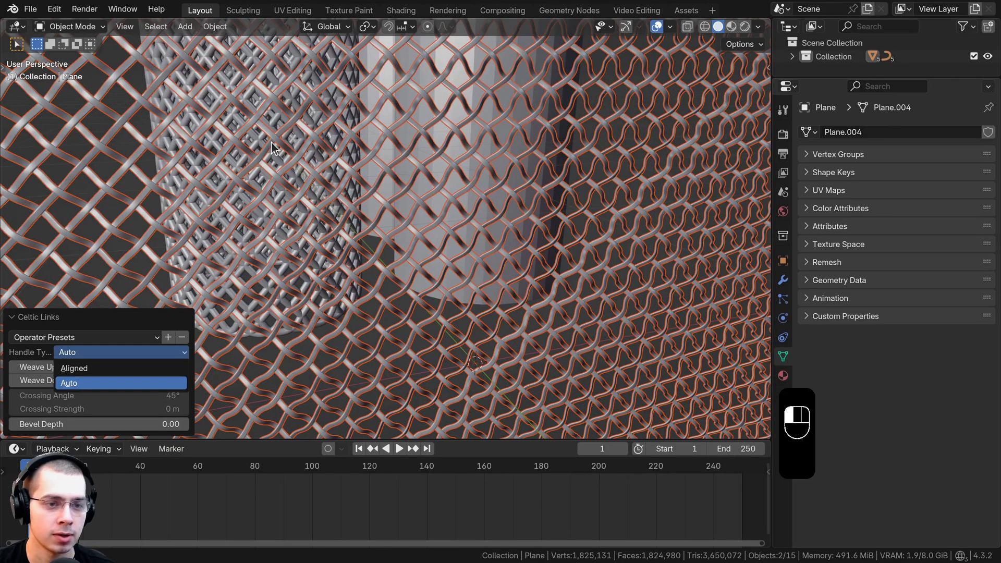
left_click(323, 225)
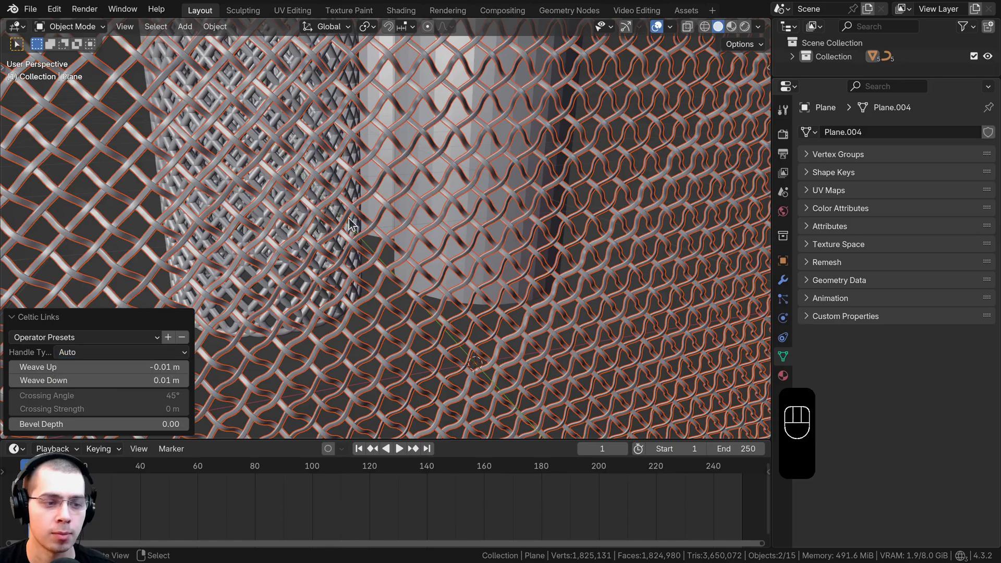
Select the plane's woven curve and set its geometry Extrude to 0 m
left_click(11, 316)
scroll(270, 245, "down", 5)
left_click(270, 250)
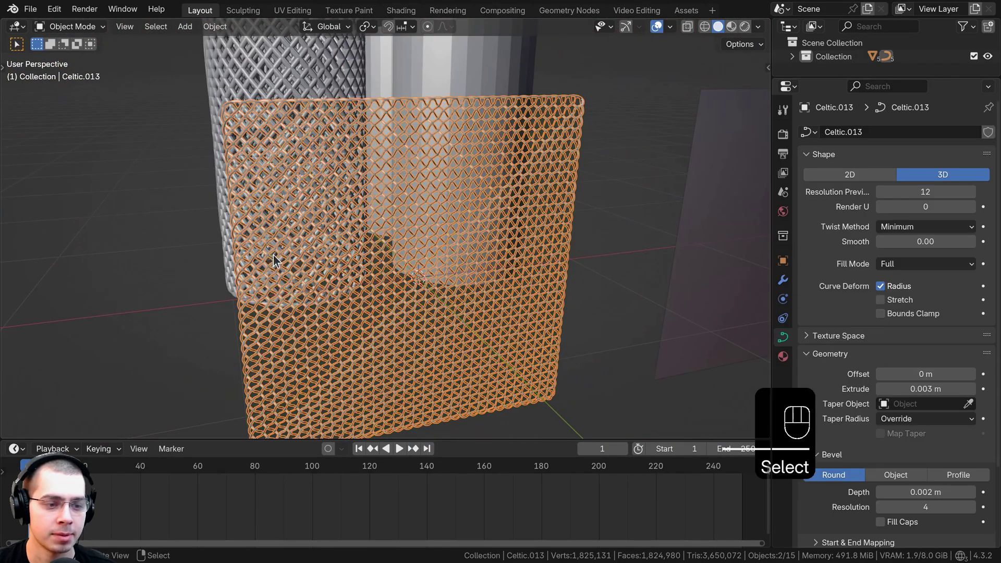
scroll(306, 249, "up", 4)
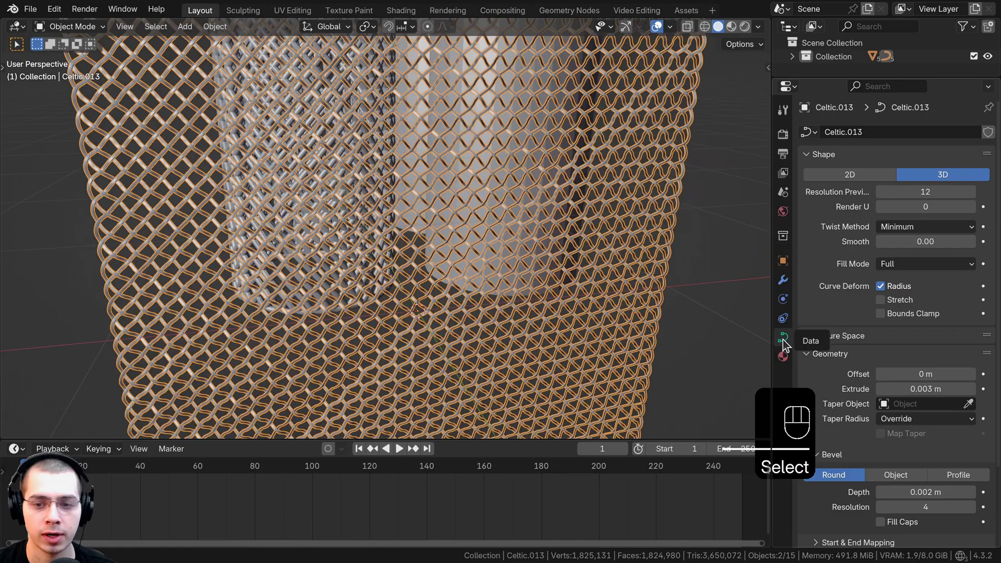
middle_click_drag(518, 267, 488, 137)
scroll(485, 283, "up", 5)
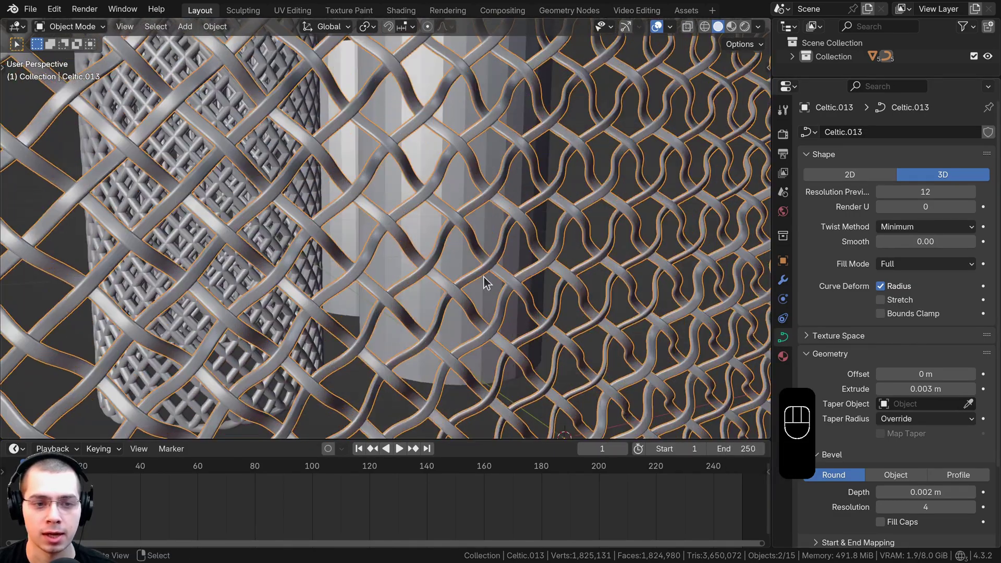
scroll(371, 224, "up", 2)
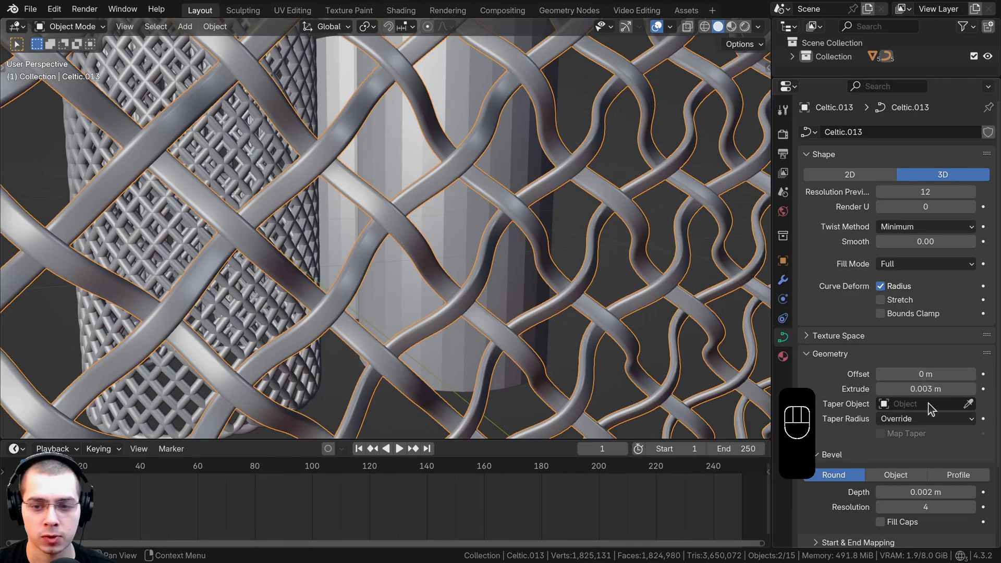
key("Return")
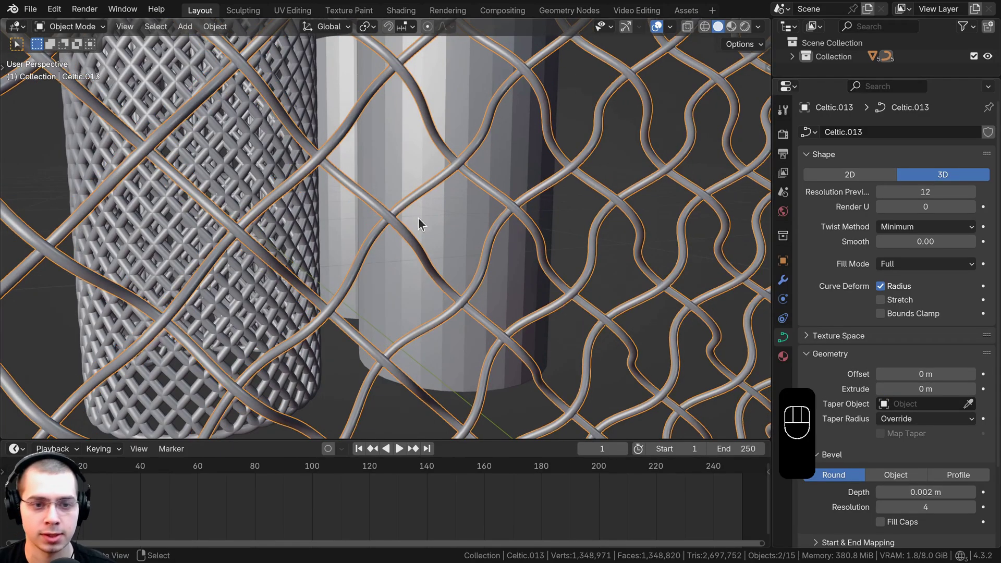
Deselect everything, reset the 3D cursor to the world origin and add a cube there
scroll(461, 229, "down", 8)
key("alt+a")
middle_click_drag(483, 276, 475, 255)
key("shift+c")
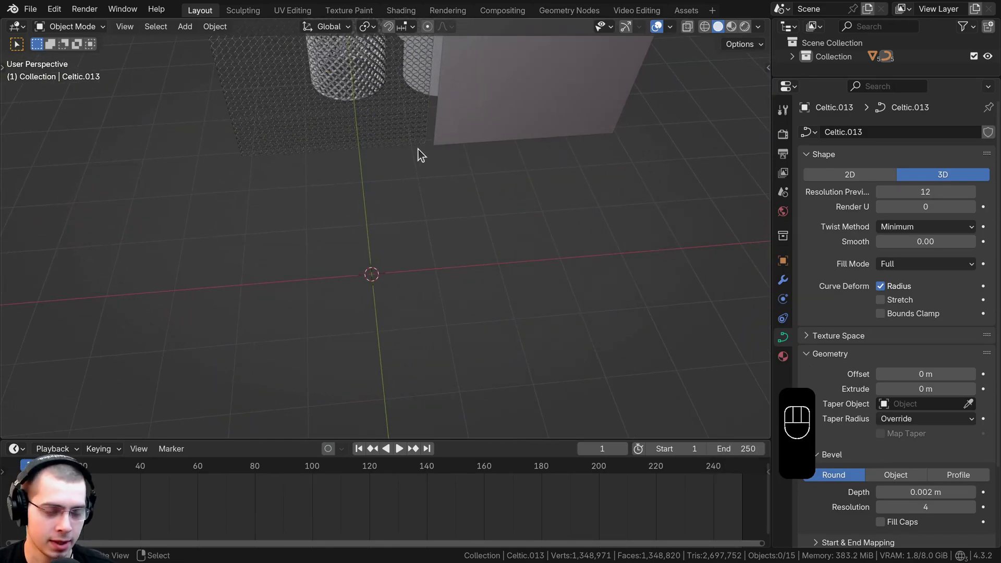
key("shift+a")
mouse_move(415, 146)
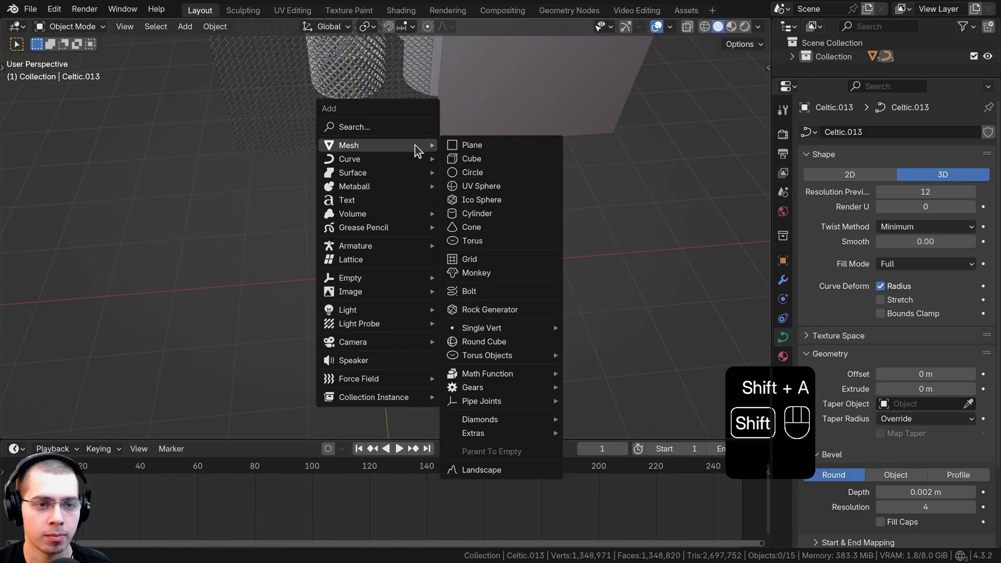
left_click(472, 162)
scroll(471, 224, "up", 3)
Flatten the cube's geometry along the Z axis in Edit Mode to make a lower box
key("Tab")
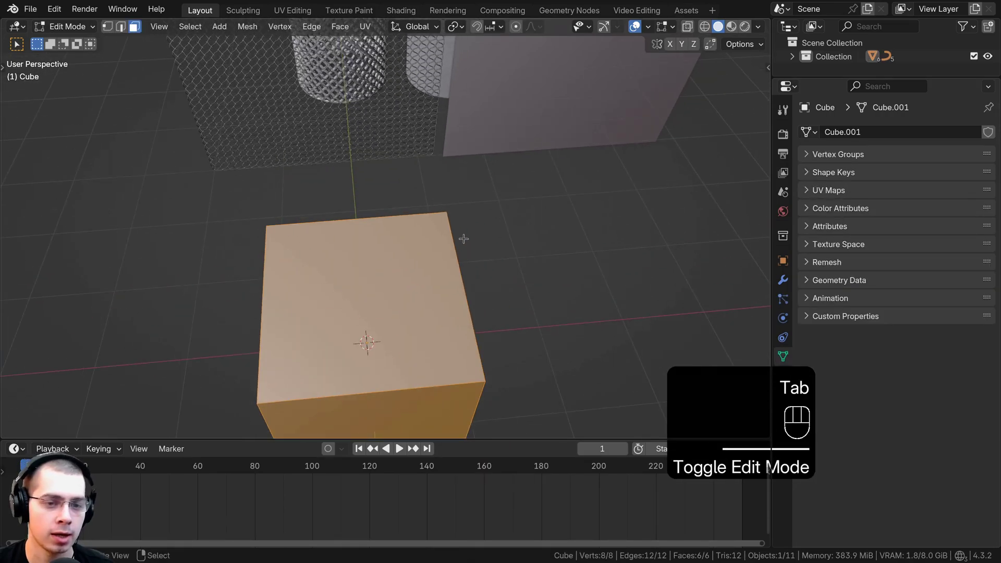
middle_click_drag(464, 243, 487, 182)
key("s")
key("z")
left_click(491, 185)
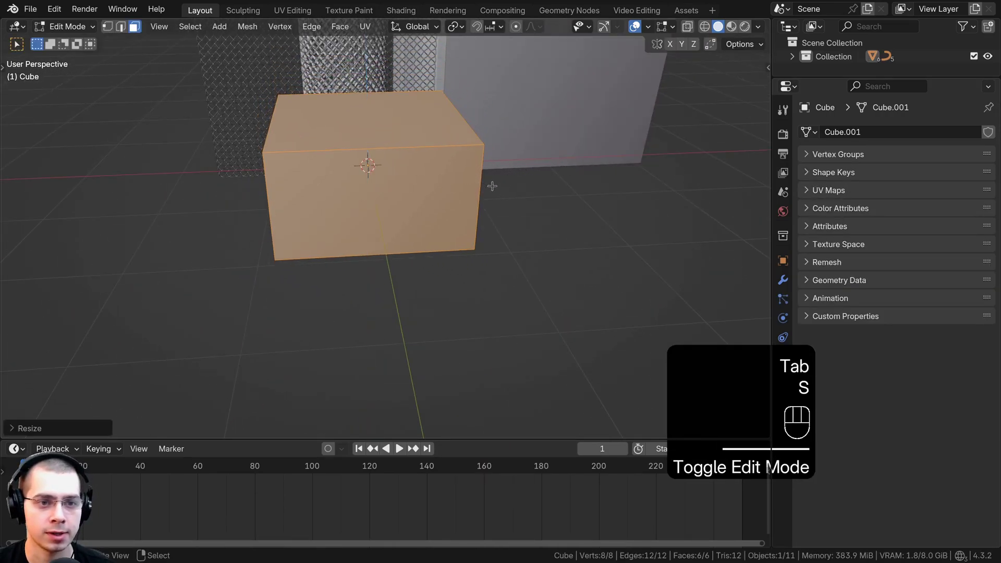
key("KP_Decimal")
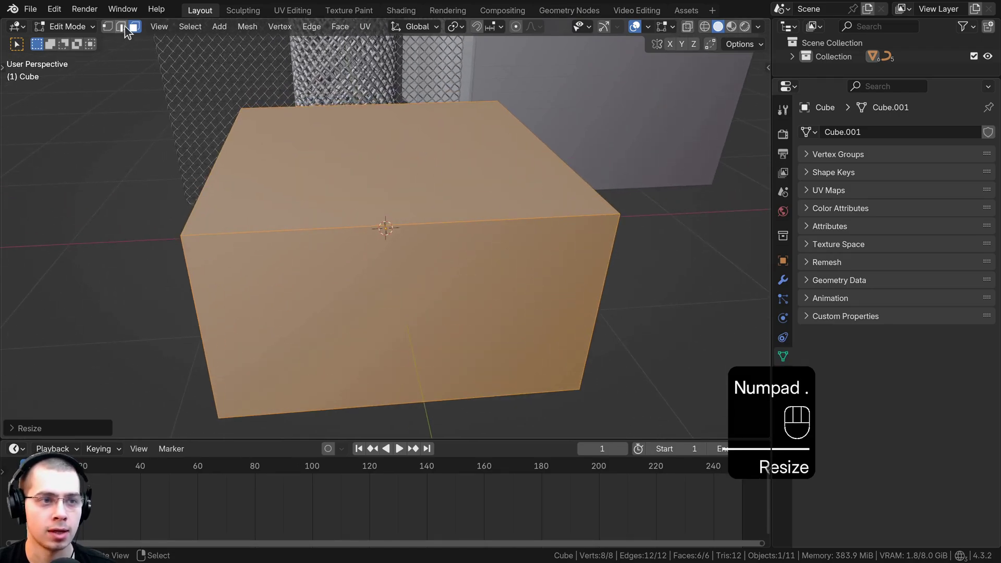
Delete the box's top face to leave it open, and return to Object Mode
left_click(402, 128)
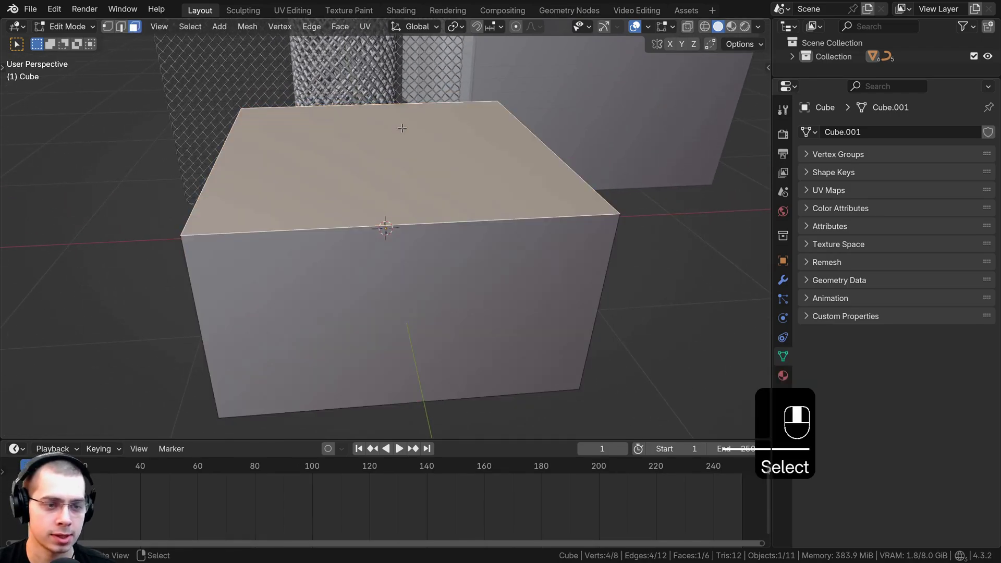
scroll(399, 126, "up", 1, "shift")
key("x")
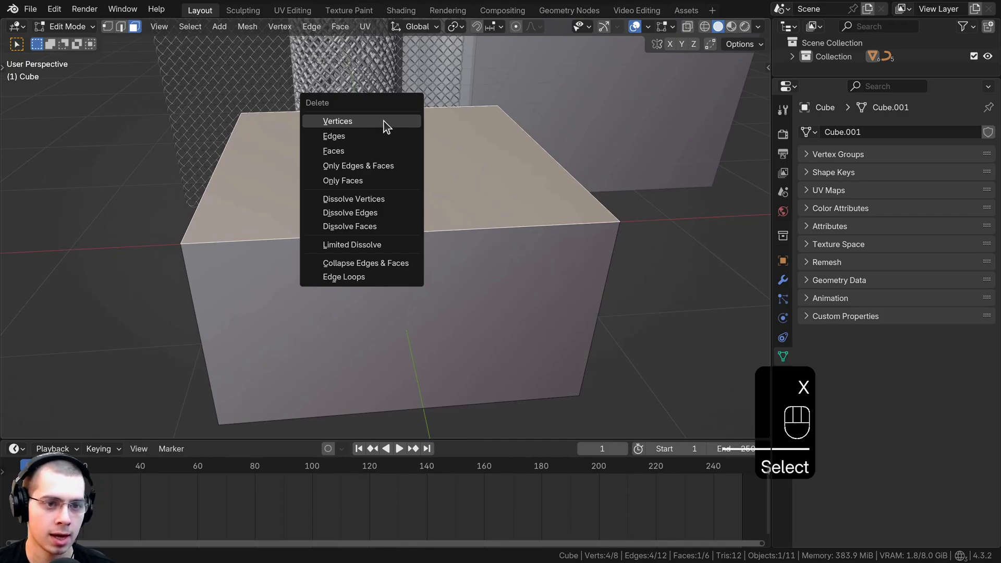
left_click(355, 150)
middle_click_drag(354, 148, 408, 193, "shift")
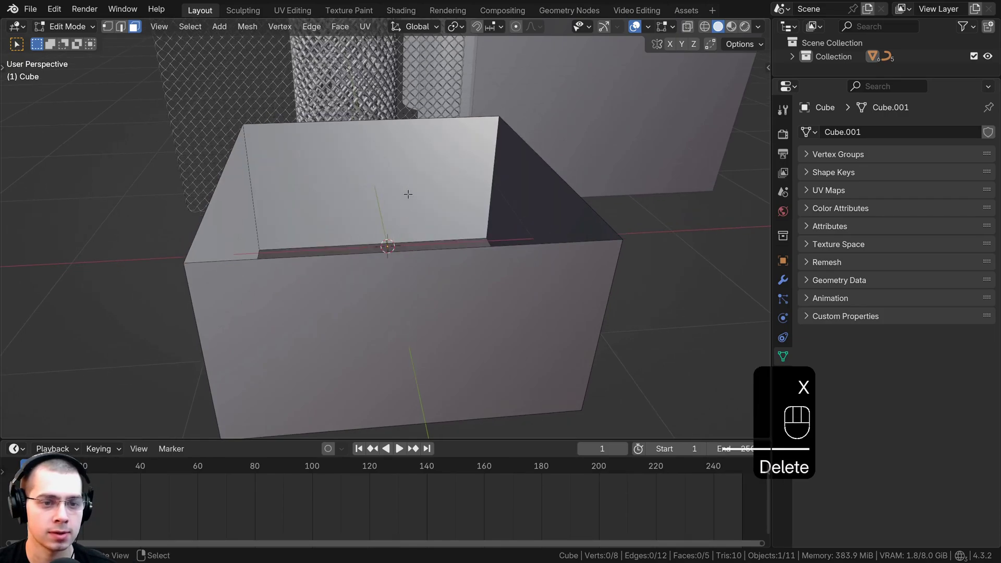
key("Tab")
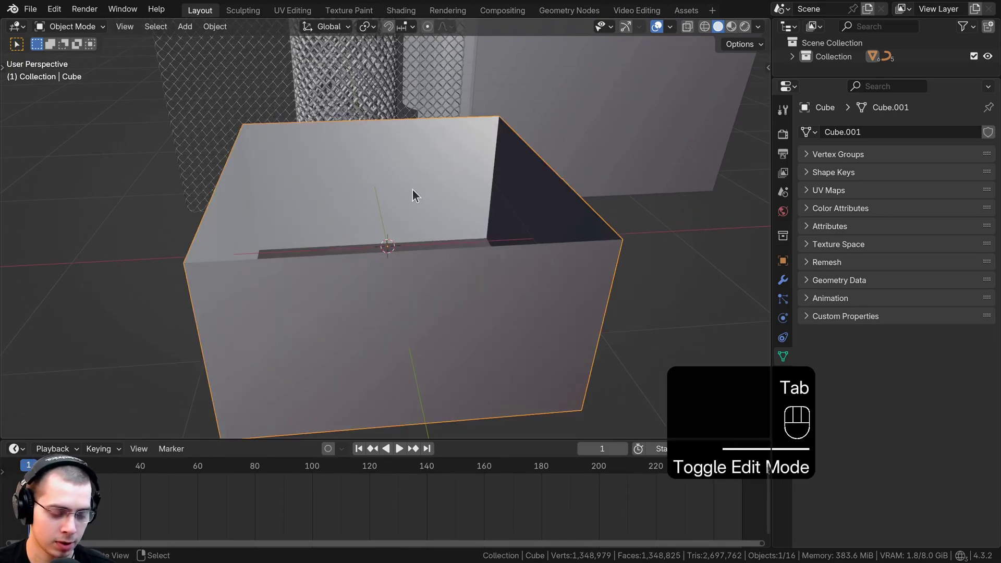
Add a Catmull-Clark Subdivision modifier to the open box with viewport and render levels of 3
key("ctrl+2")
middle_click_drag(411, 188, 576, 195)
left_click(784, 284)
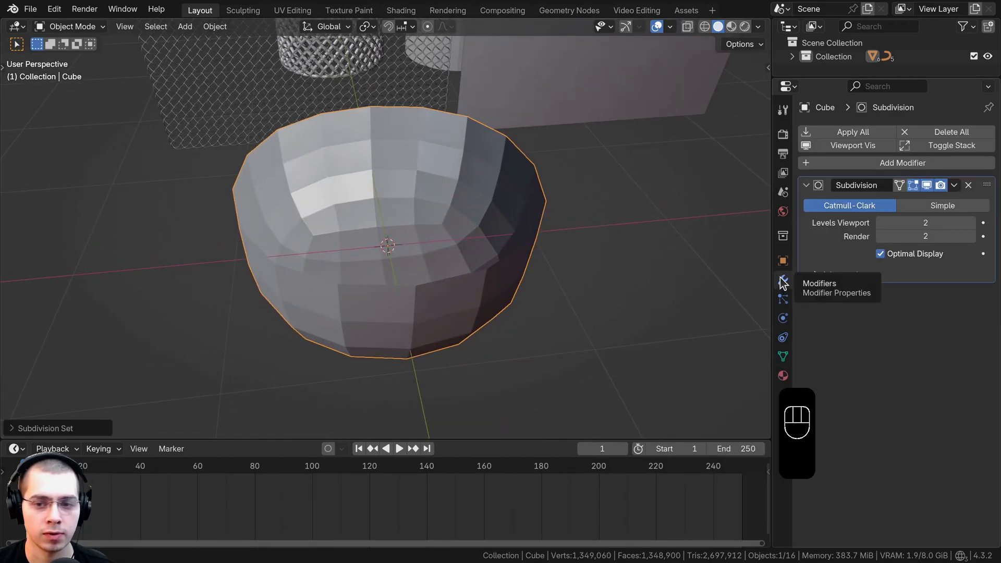
left_click_drag(771, 253, 687, 253)
middle_click_drag(534, 223, 545, 227, "shift")
scroll(527, 203, "up", 1)
scroll(284, 205, "up", 2)
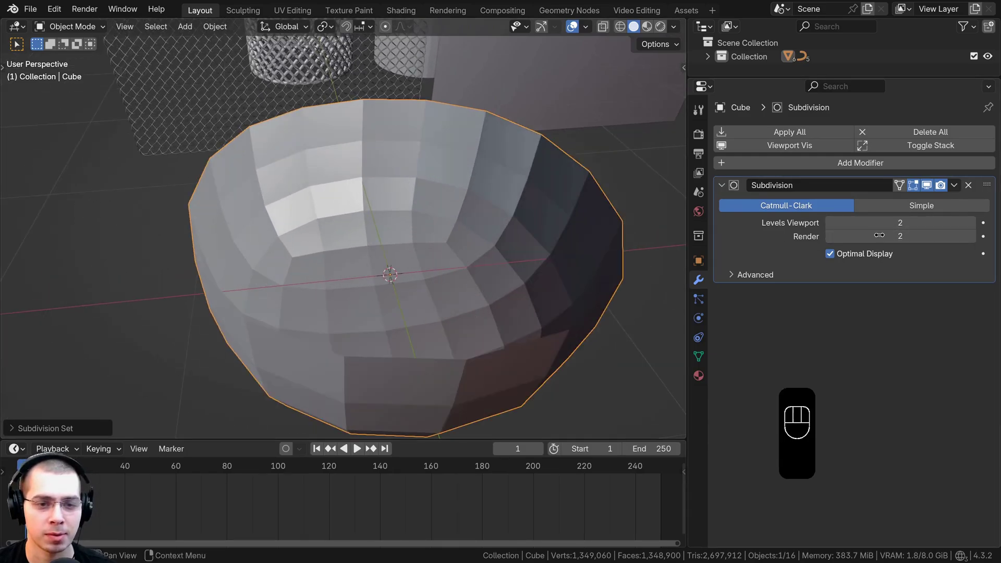
left_click(972, 223)
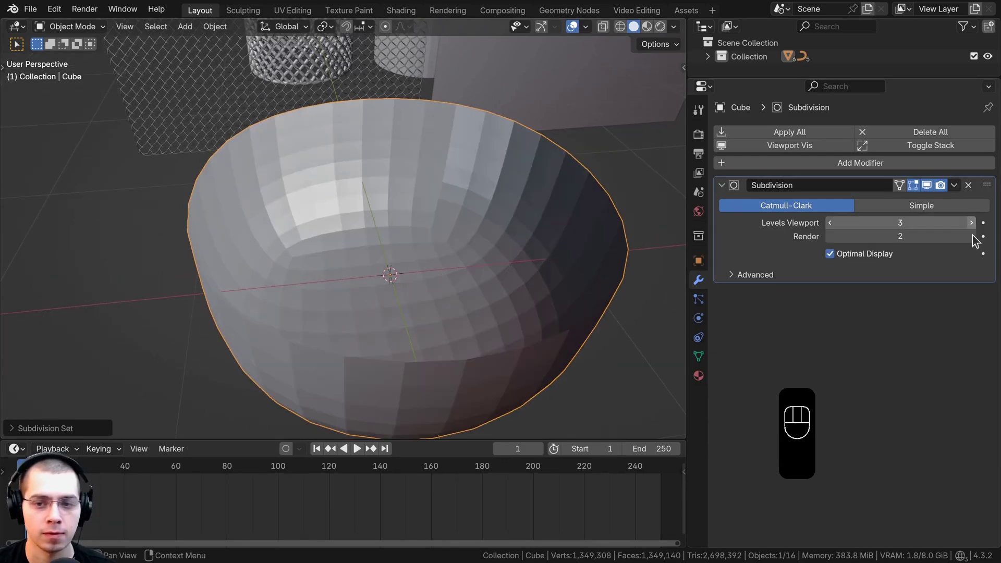
left_click(972, 236)
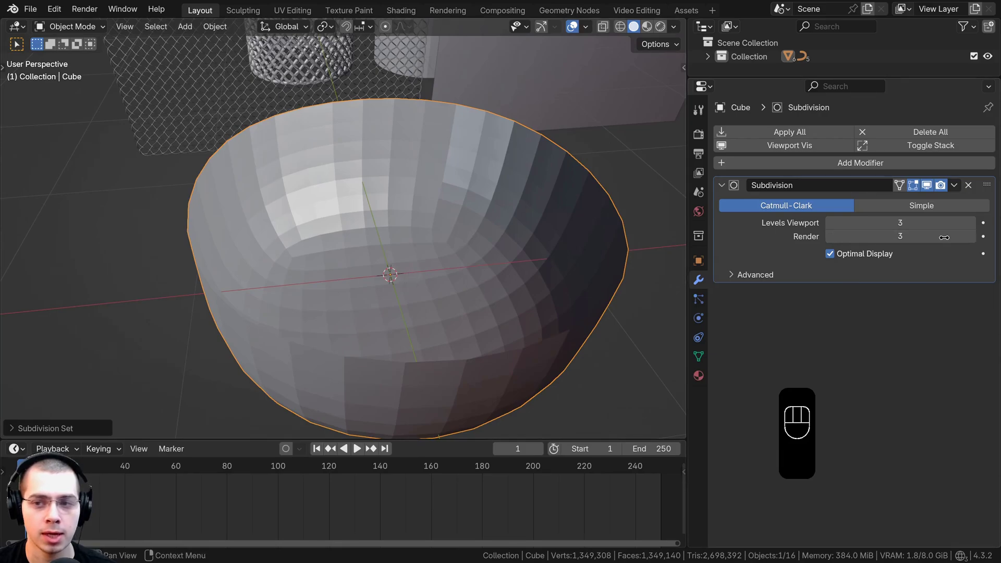
Apply the Subdivision modifier and move the bowl about 2.1 m along the X axis
left_click(953, 185)
left_click(891, 201)
middle_click_drag(469, 224, 447, 171)
key("a")
key("g")
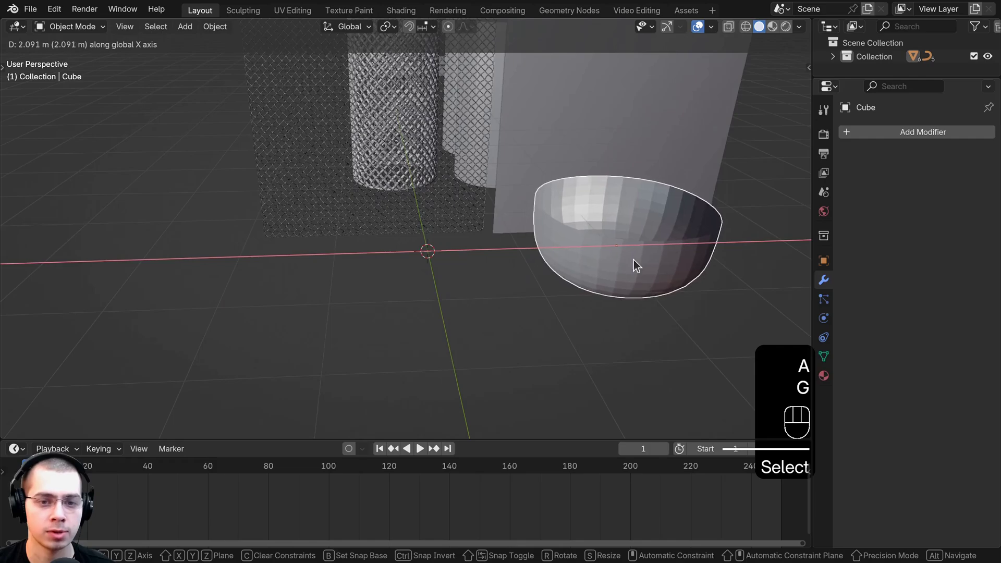
left_click(633, 259)
Generate Celtic Links from the bowl with Weave Up -0.03 m, Weave Down 0.03 m and Bevel Depth 0.04
key("F3")
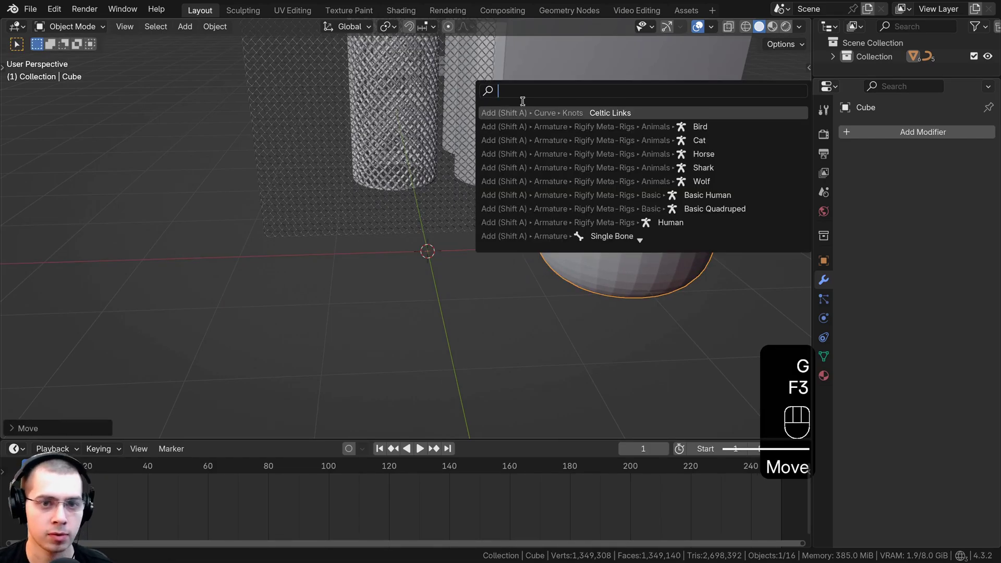
left_click(596, 115)
scroll(496, 255, "up", 3)
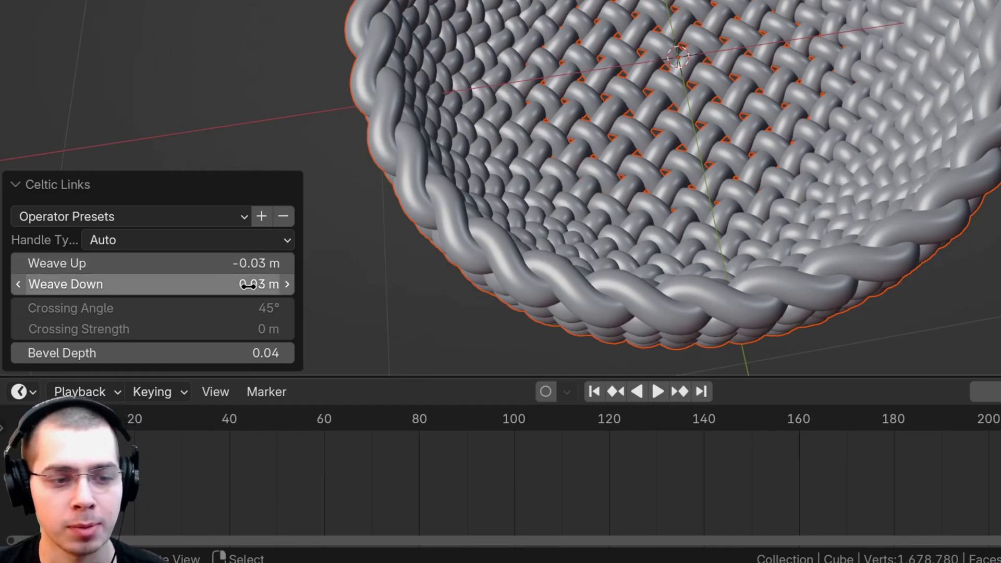
middle_click_drag(492, 141, 490, 89)
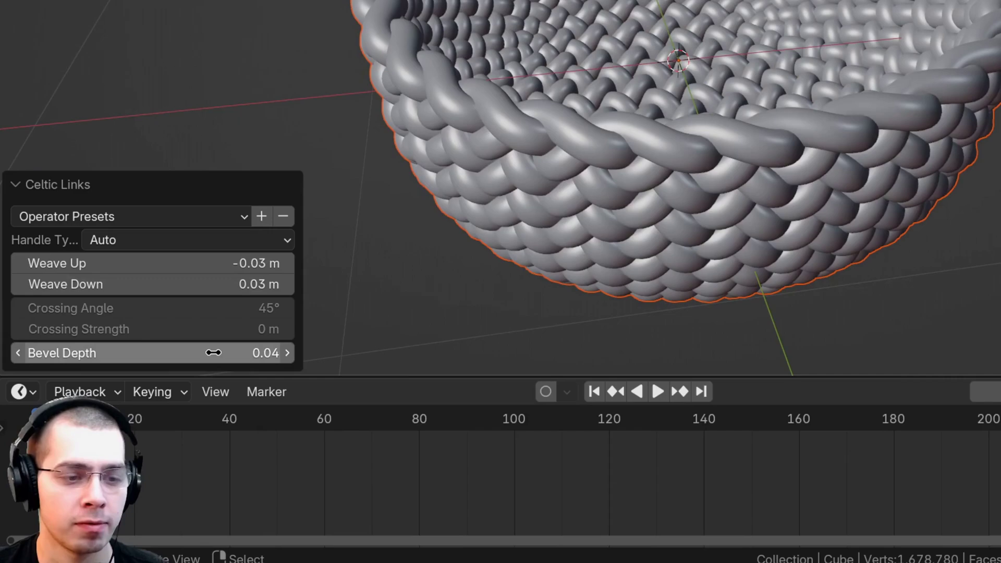
middle_click_drag(565, 140, 309, 315)
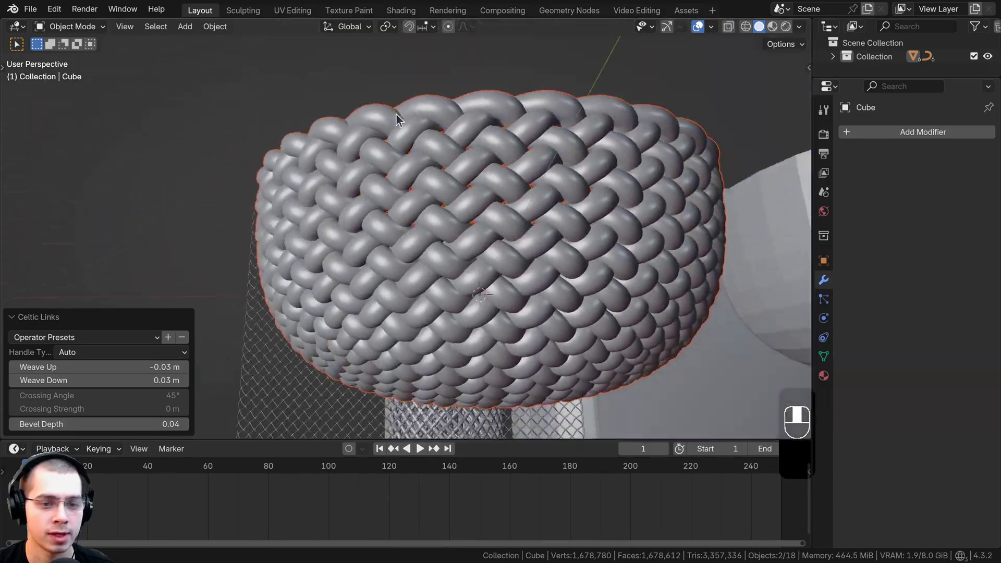
Maximize the 3D viewport and look over all the woven meshes and their source objects
key("a")
scroll(438, 128, "down", 5)
key("ctrl+space")
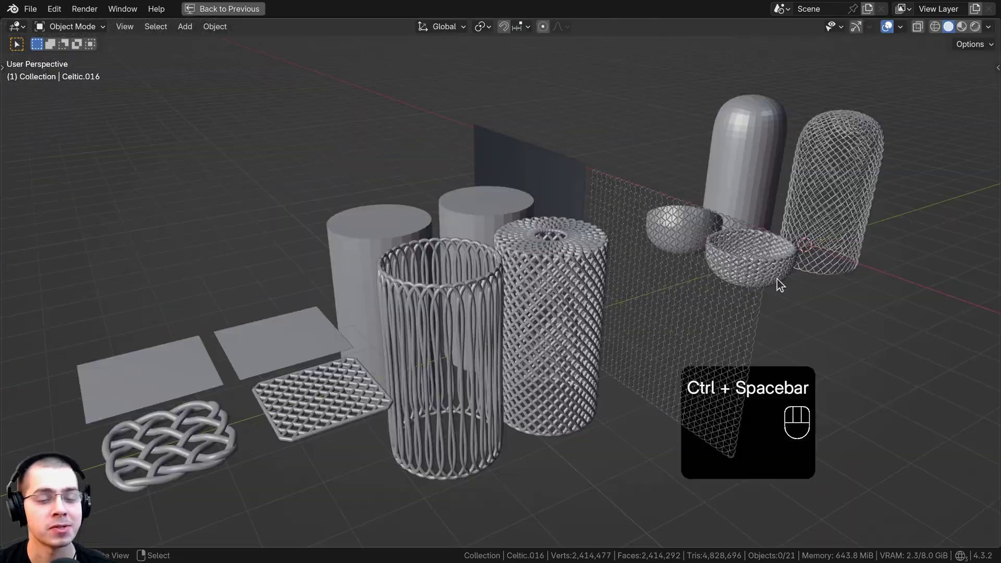
middle_click_drag(775, 284, 635, 266, "shift")
scroll(674, 265, "down", 2)
middle_click_drag(649, 311, 576, 328)
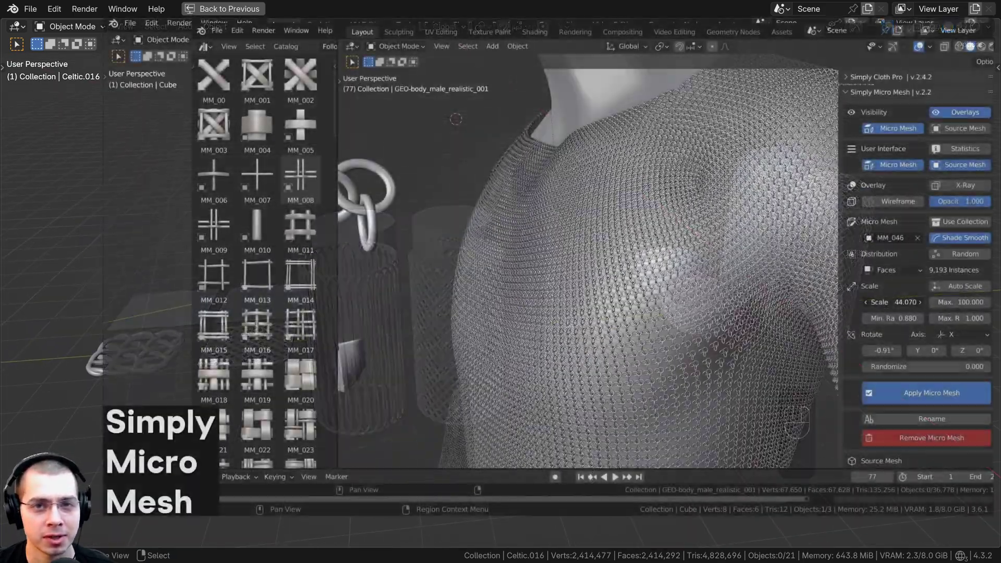